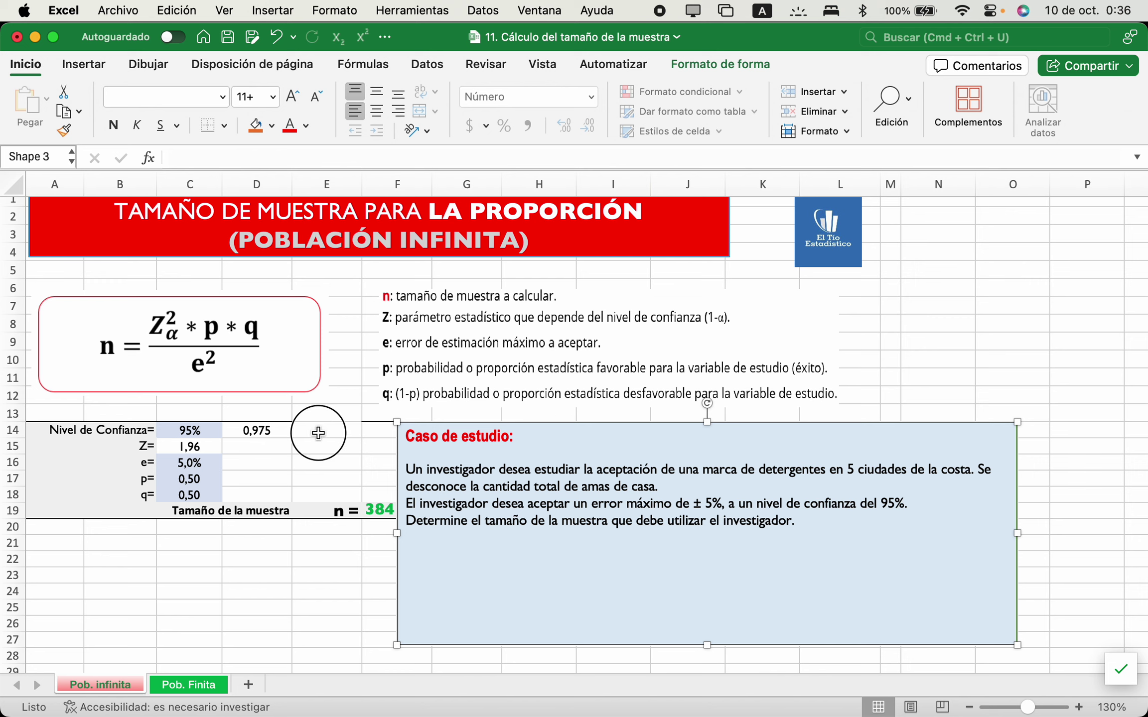
Enter the label "alfa 0,05" in cell E14, beside the 0,975 value.
type("al")
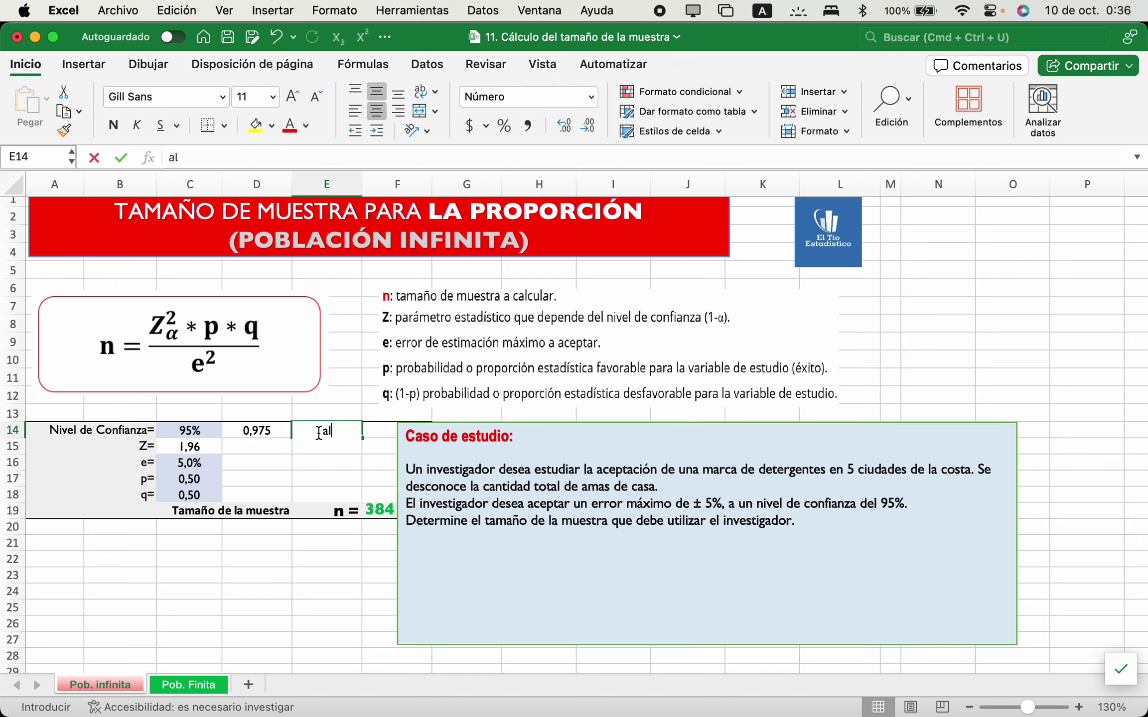
type("fa 0,05")
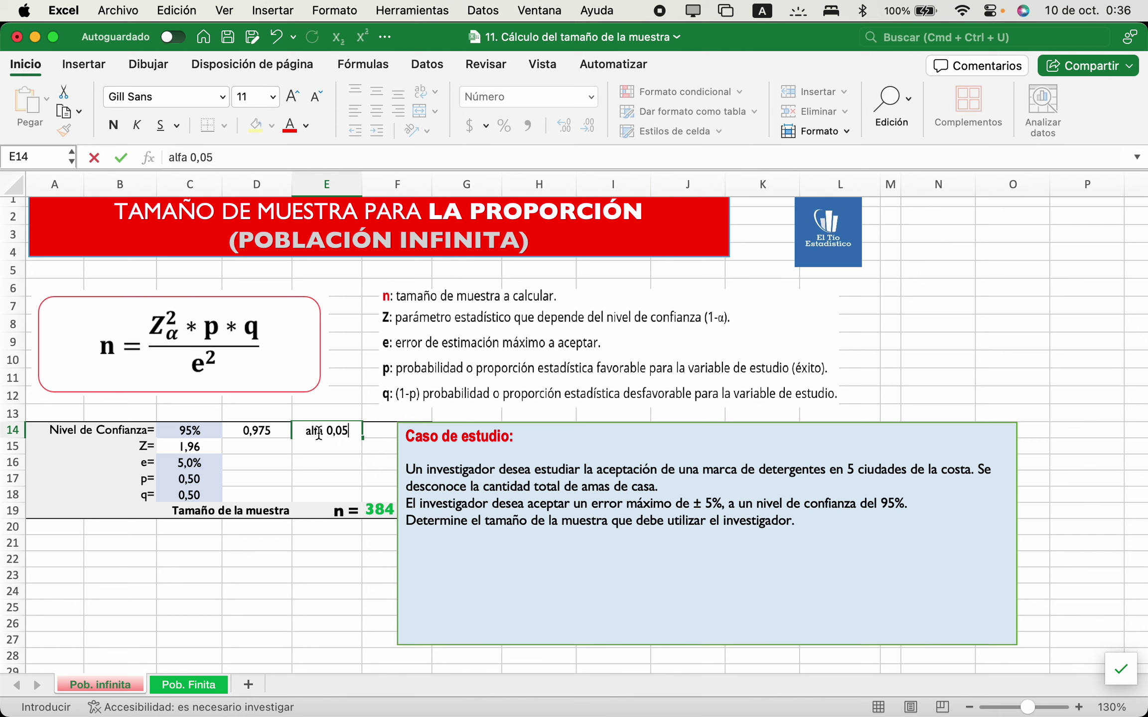
key("Return")
key("Right")
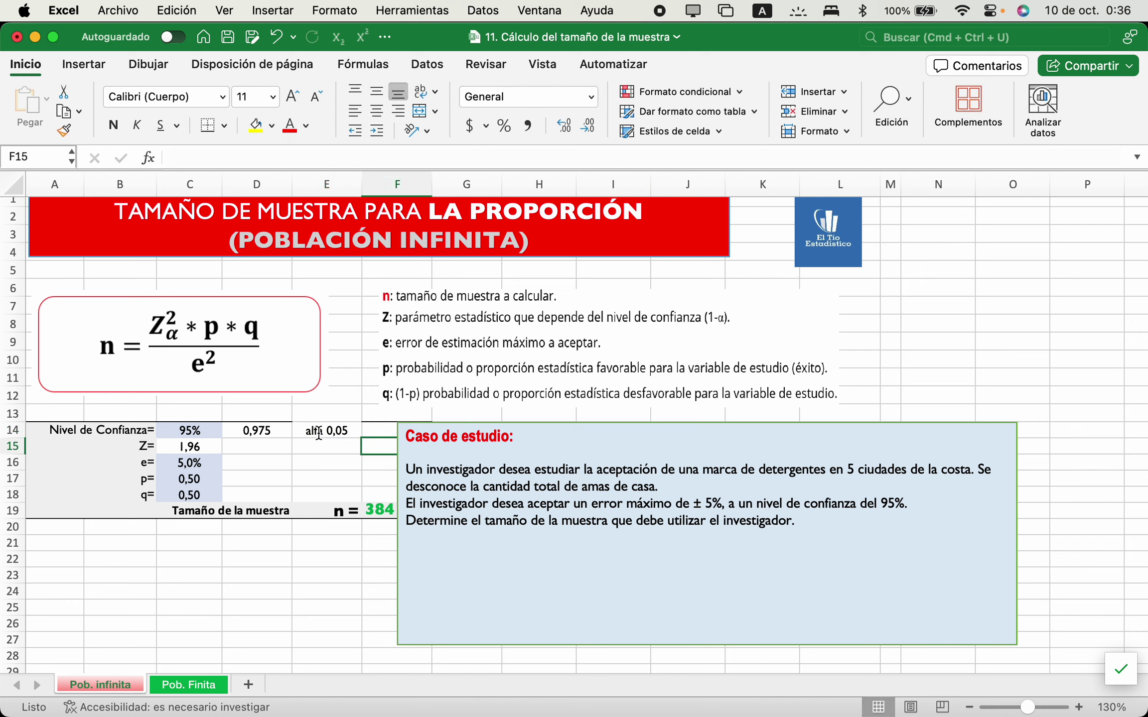
key("Up")
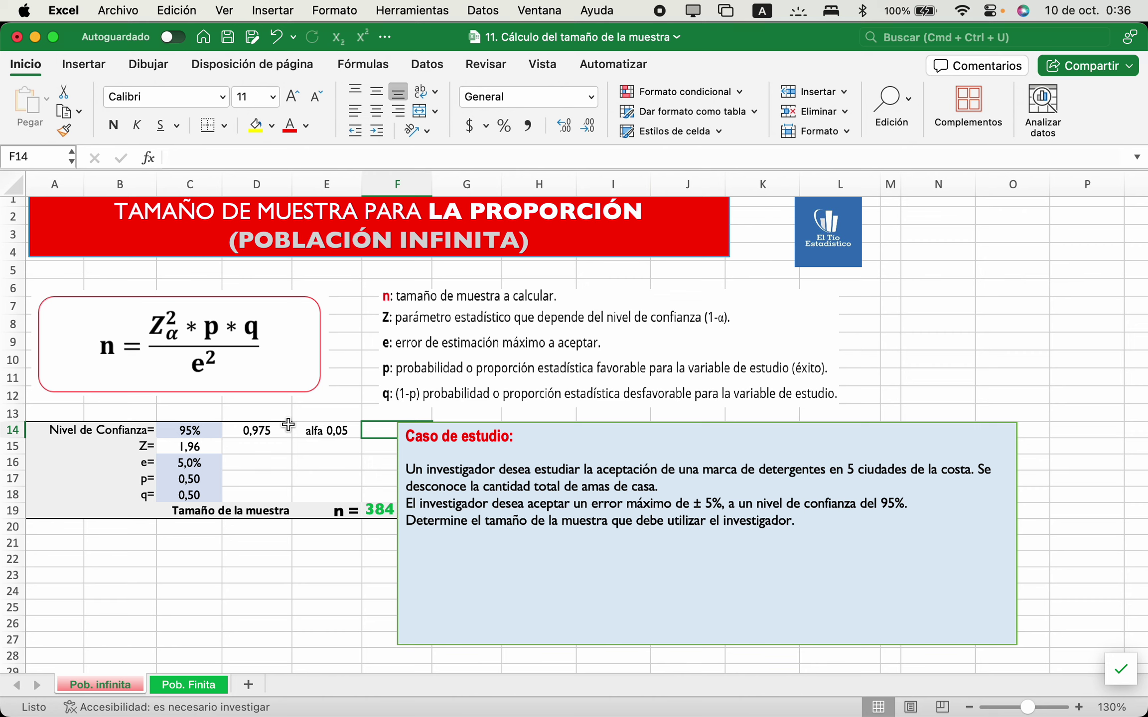
Move the case study text box clear of column F, over to about column H, and enter 0,025 in cell F14.
left_click(256, 433)
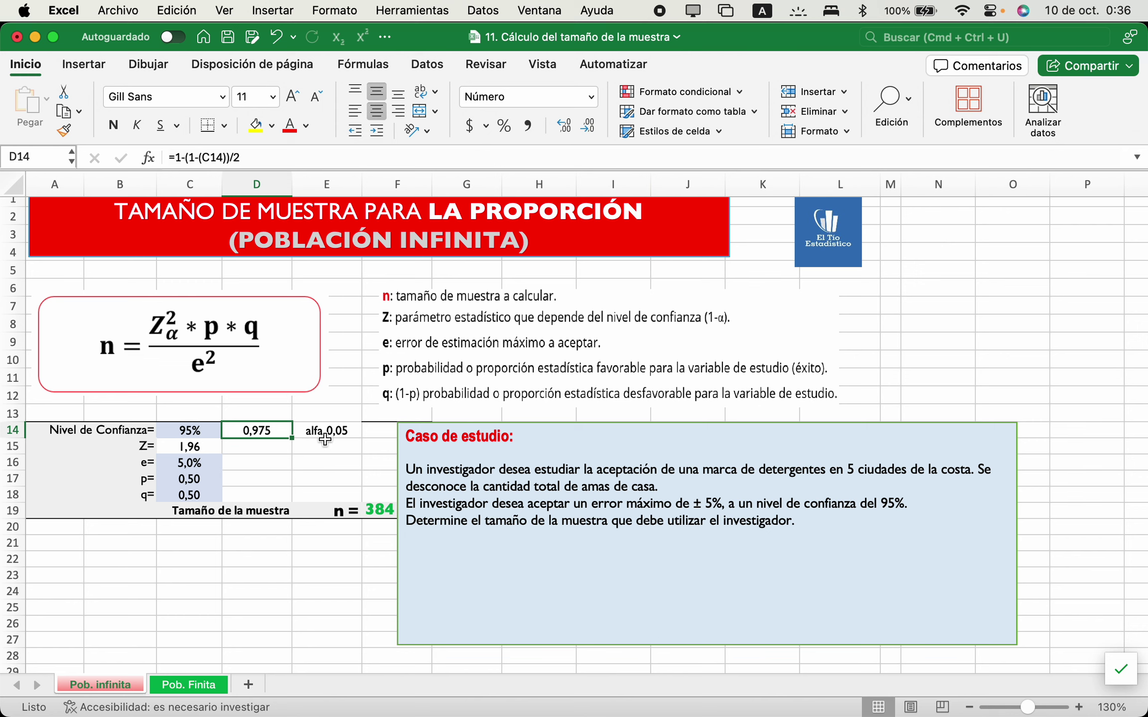
left_click(370, 437)
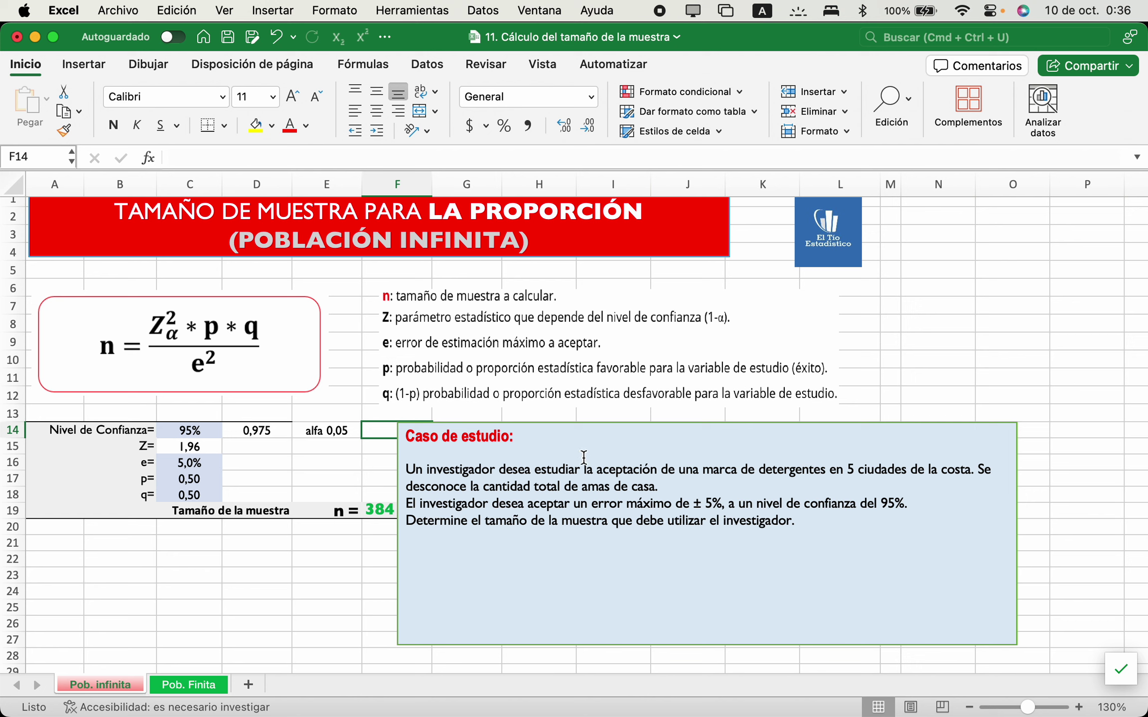
left_click(635, 431)
left_click_drag(637, 427, 765, 423)
left_click(383, 432)
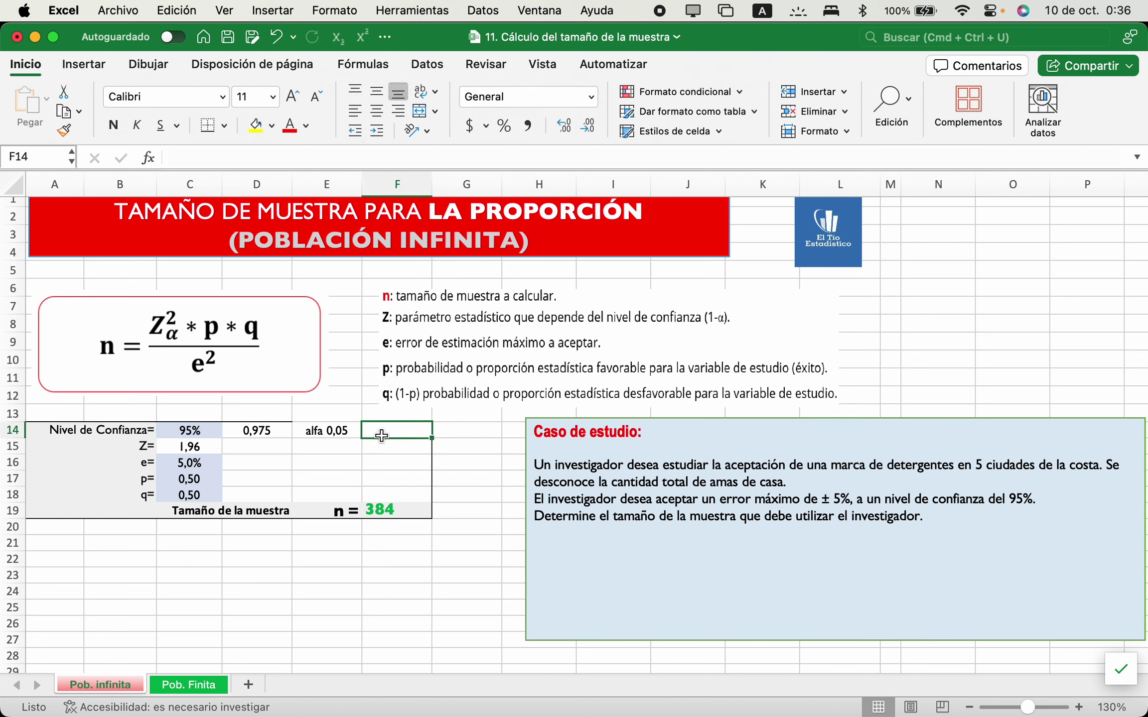
type("0,025")
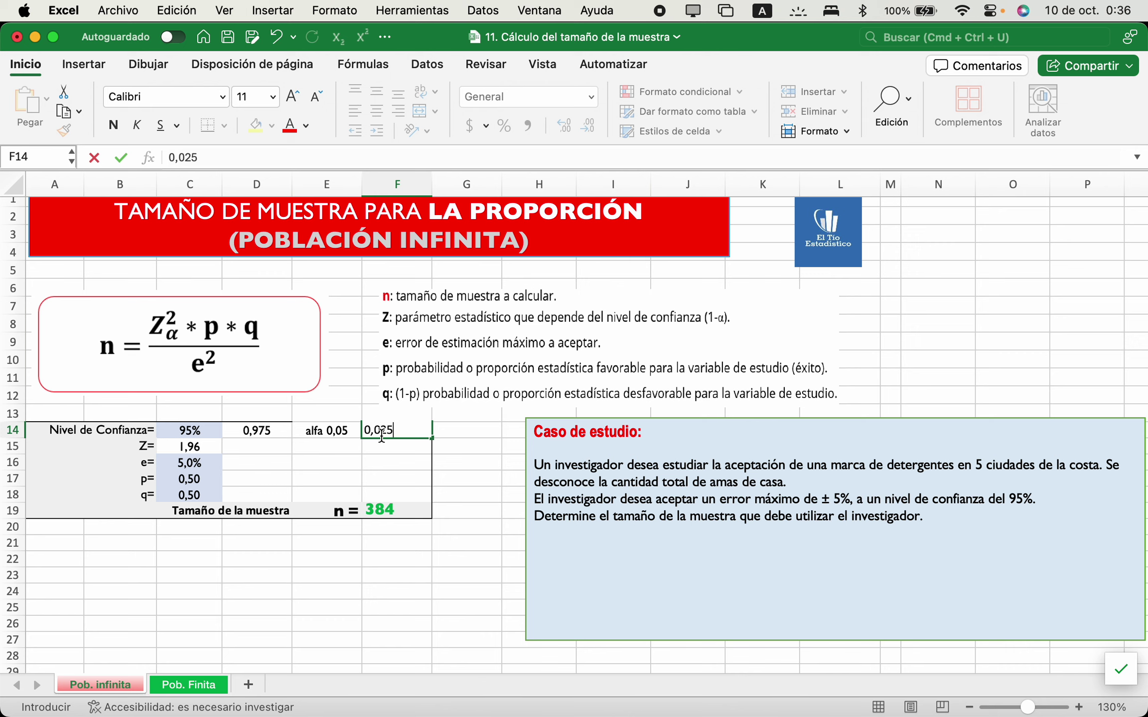
key("Return")
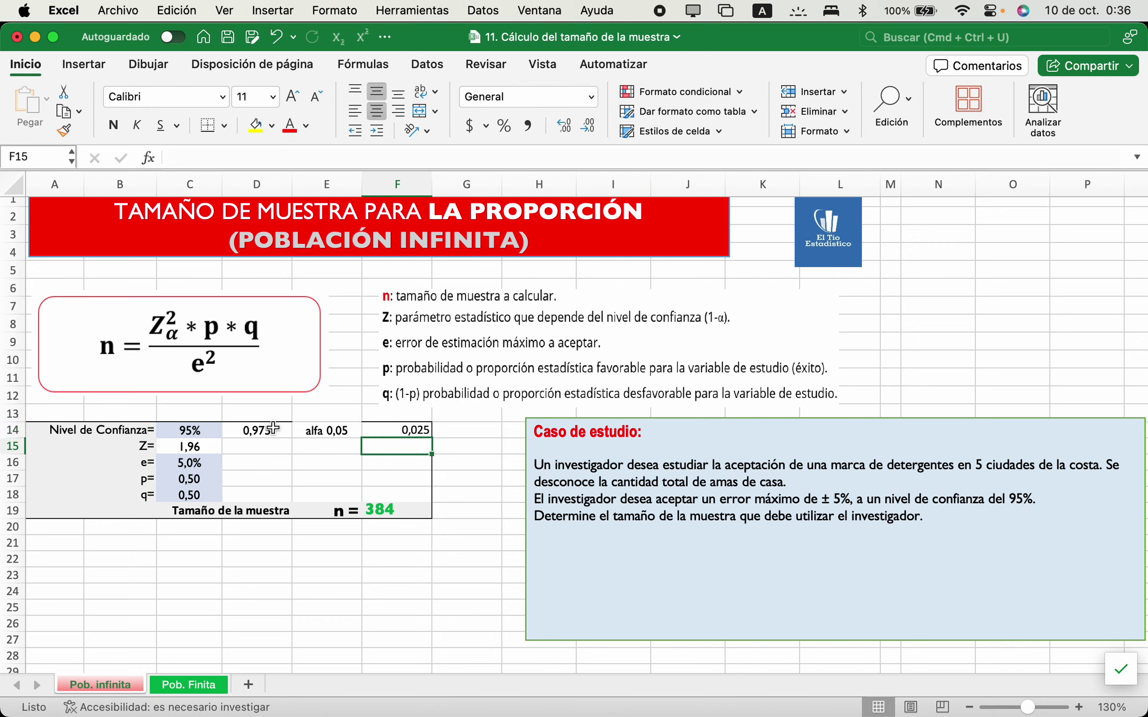
left_click(406, 432)
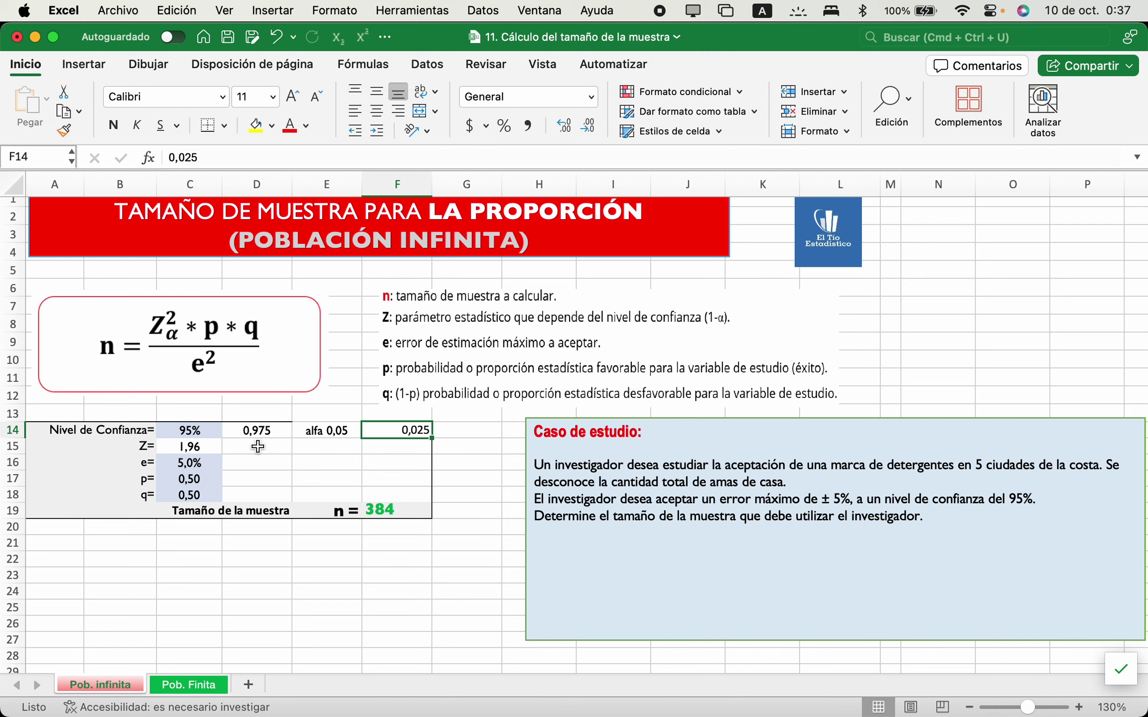
Calculate Z in cell D15 with =DISTR.NORM.ESTAND.INV(1-(1-C14)/2) and reselect that cell.
left_click(187, 445)
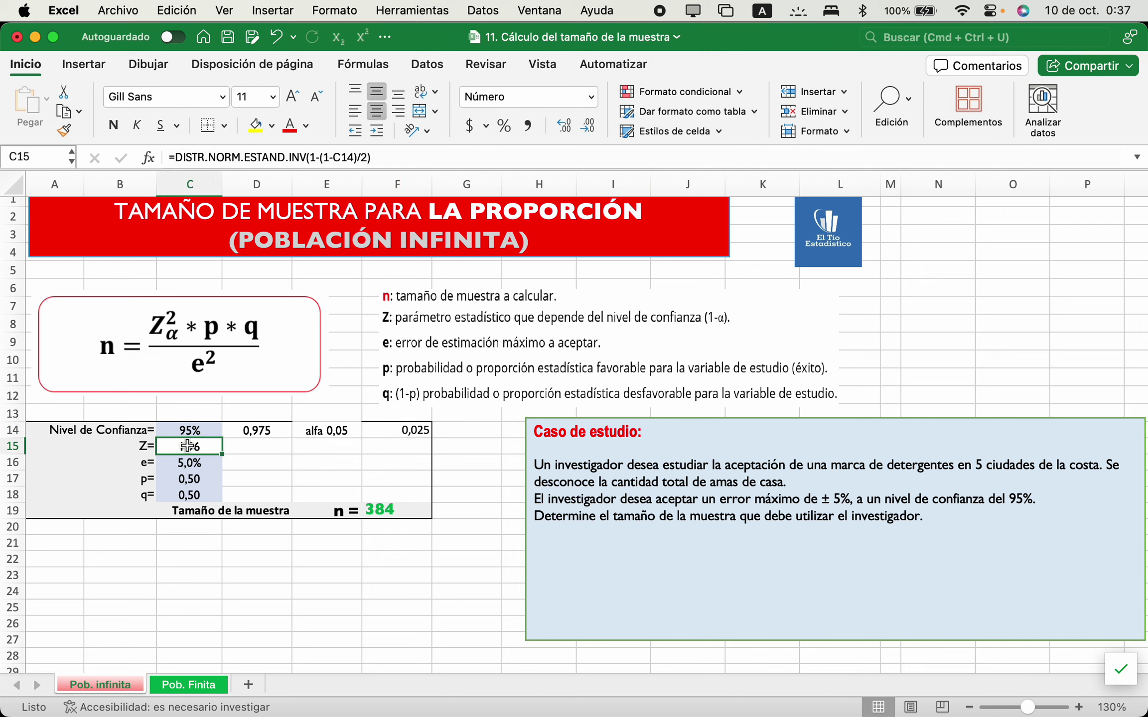
left_click(243, 446)
type("=")
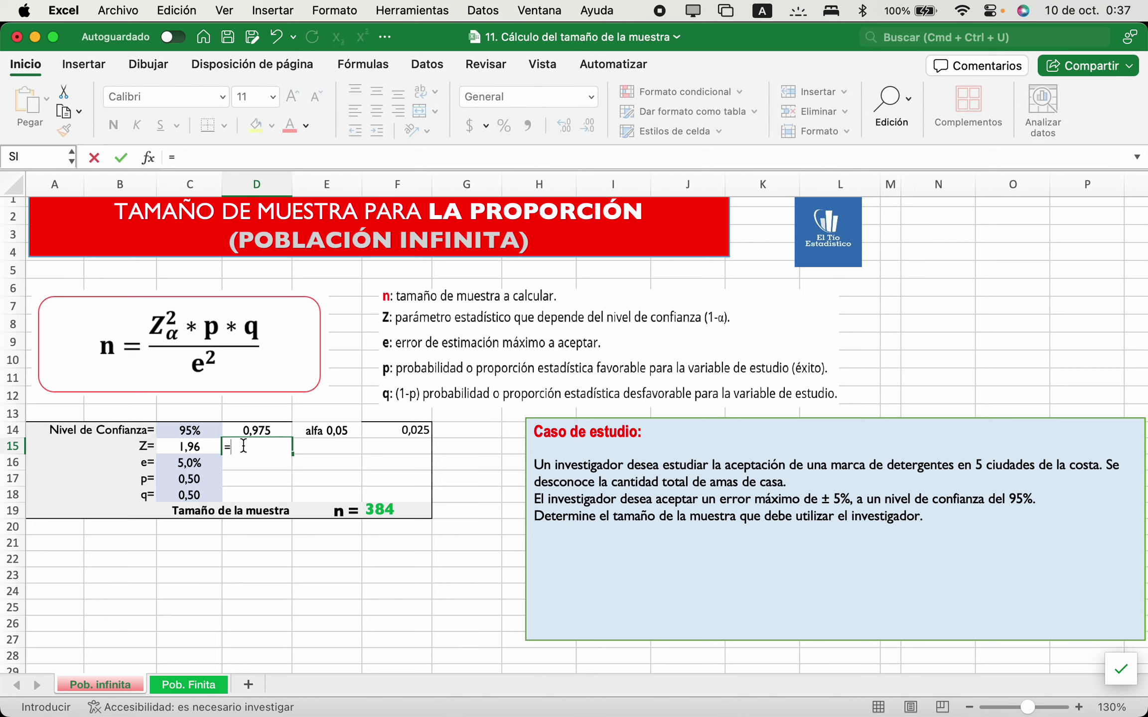
type("dis")
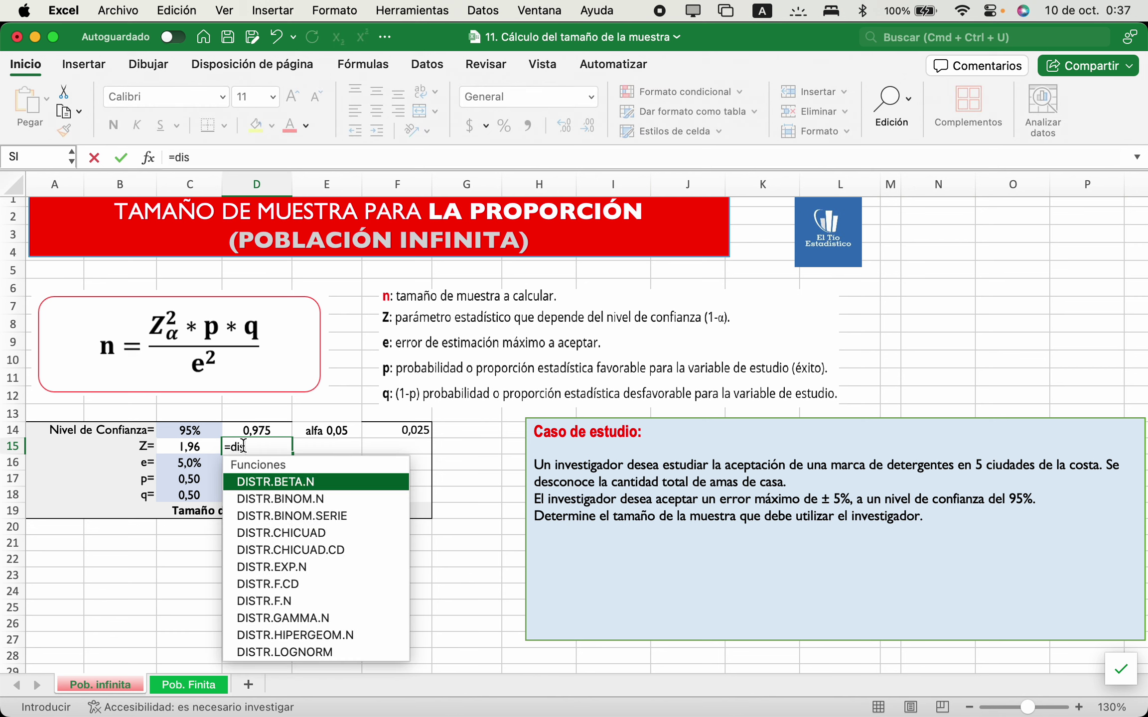
type("tr.")
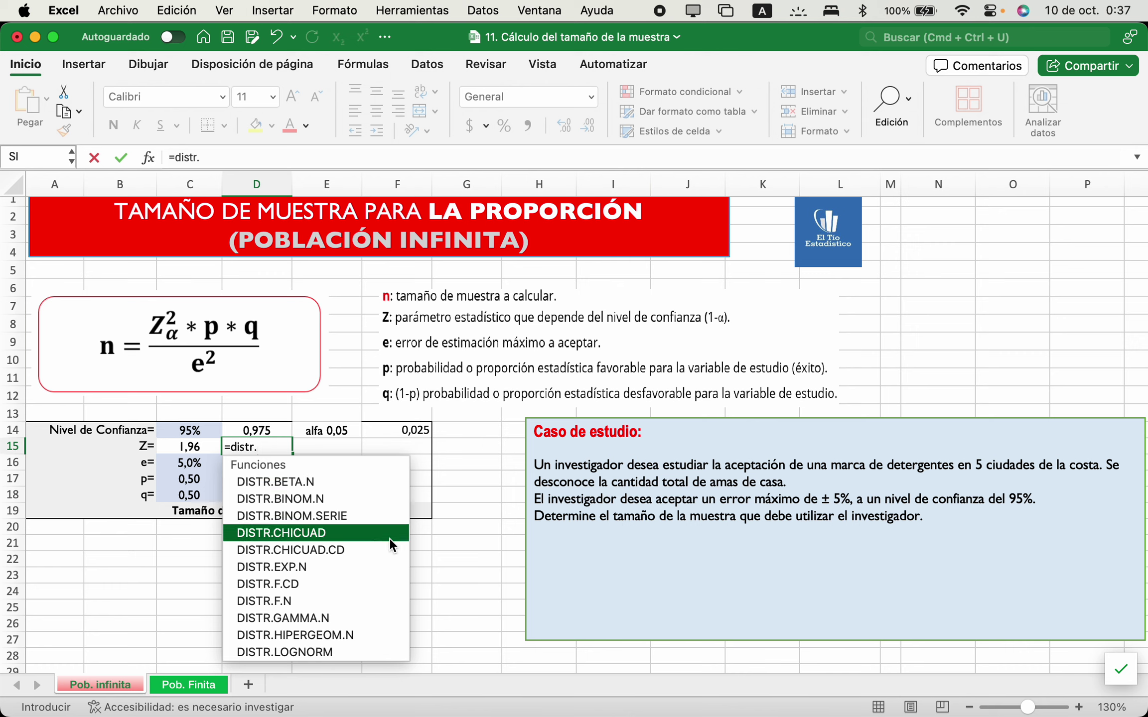
type("nor")
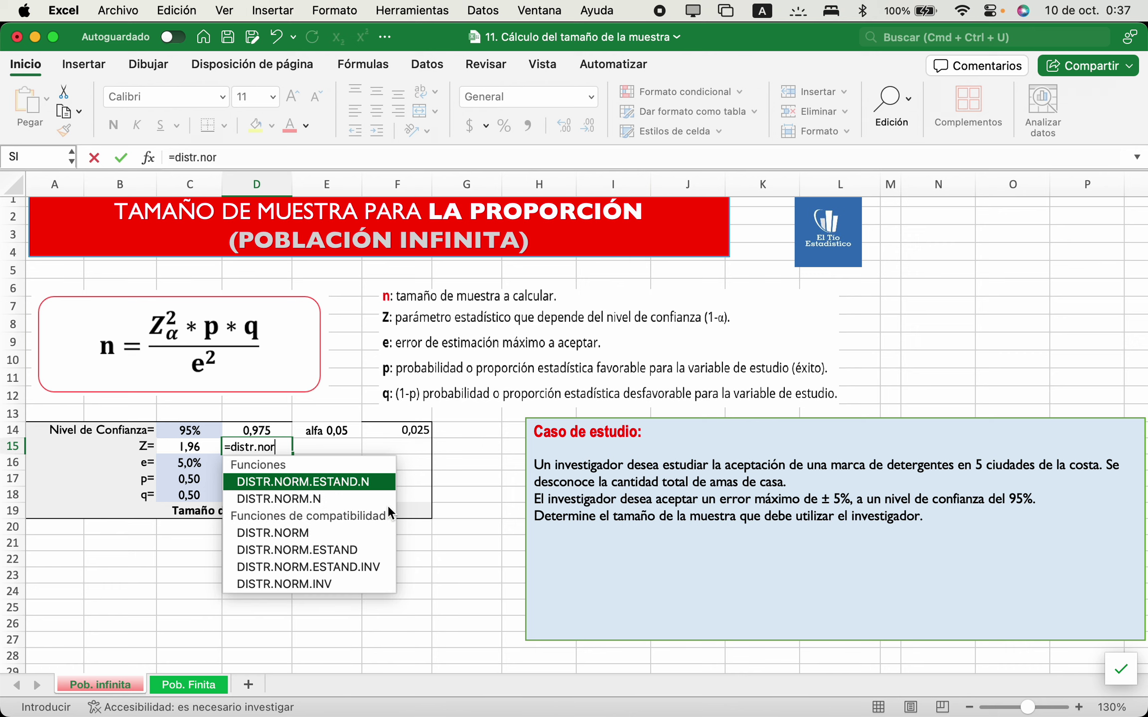
double_click(330, 560)
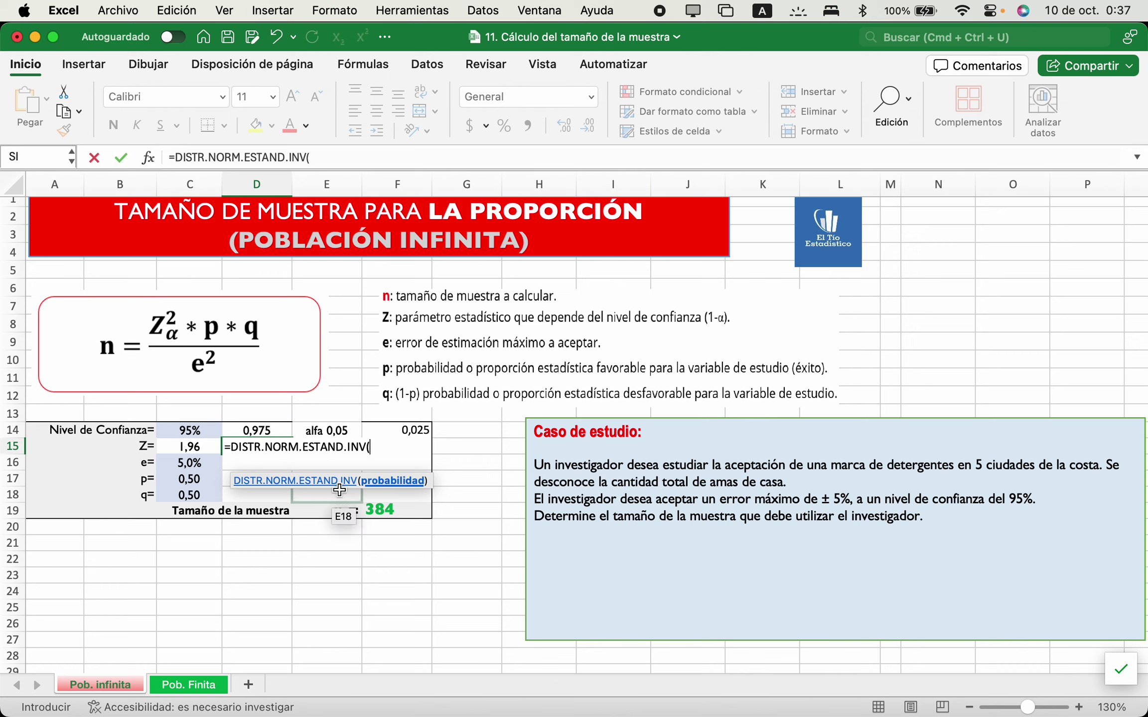
type("1-(1-")
left_click(194, 428)
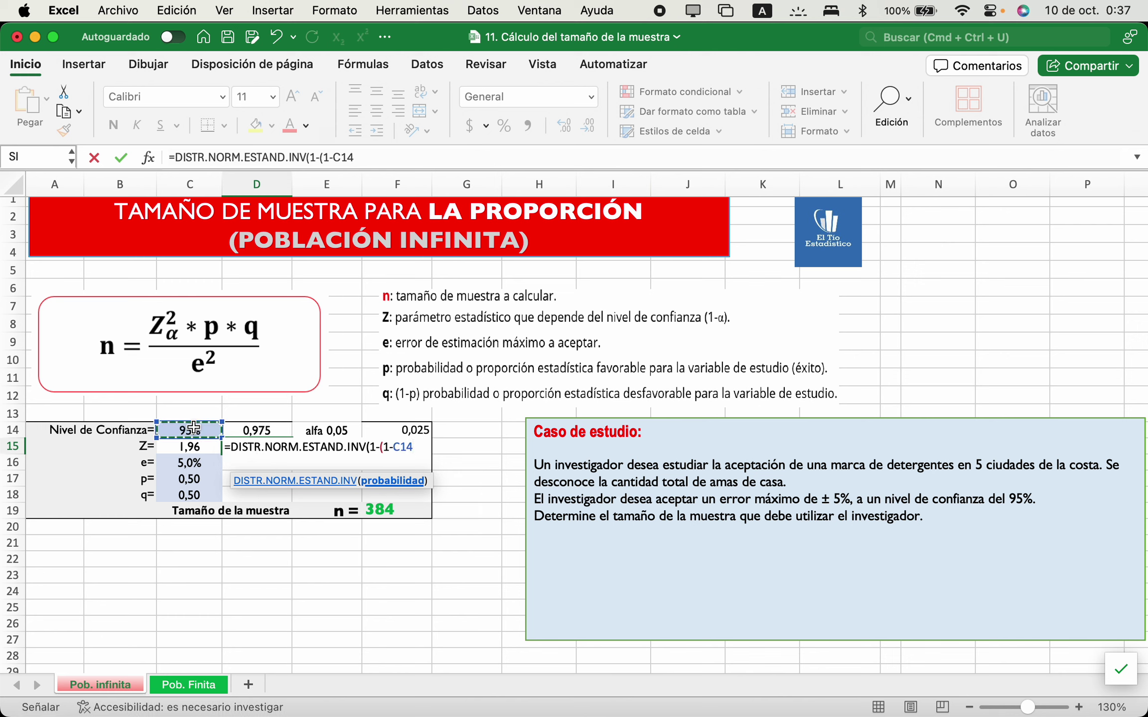
type(")")
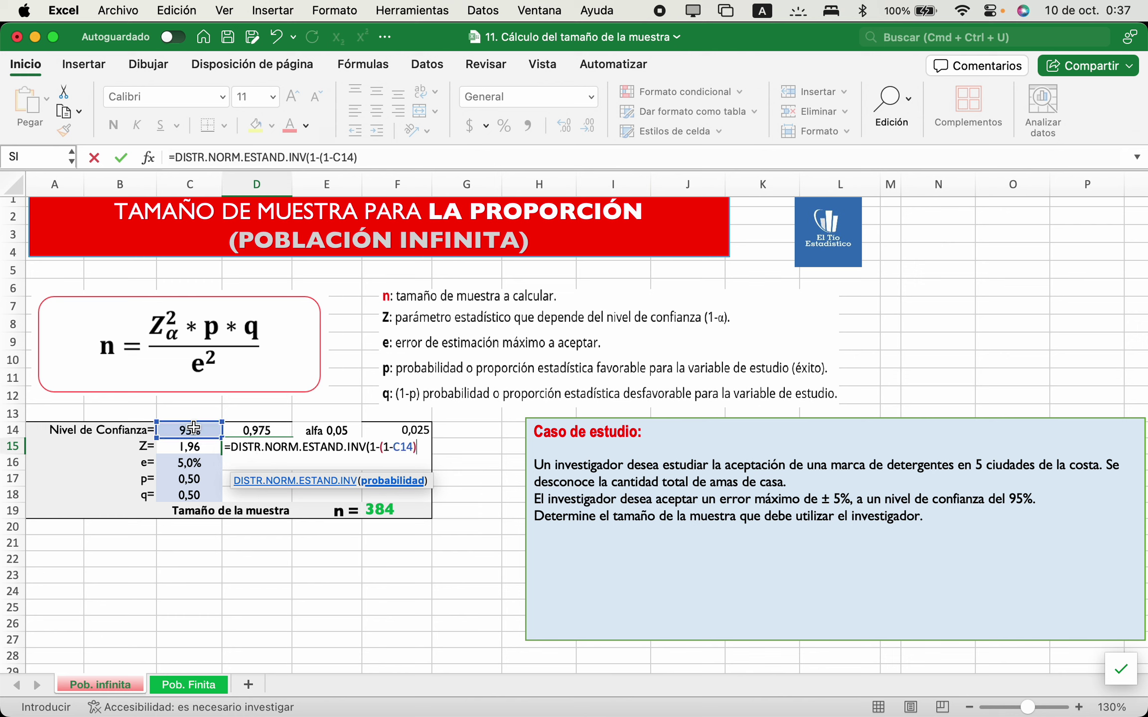
type("/2)")
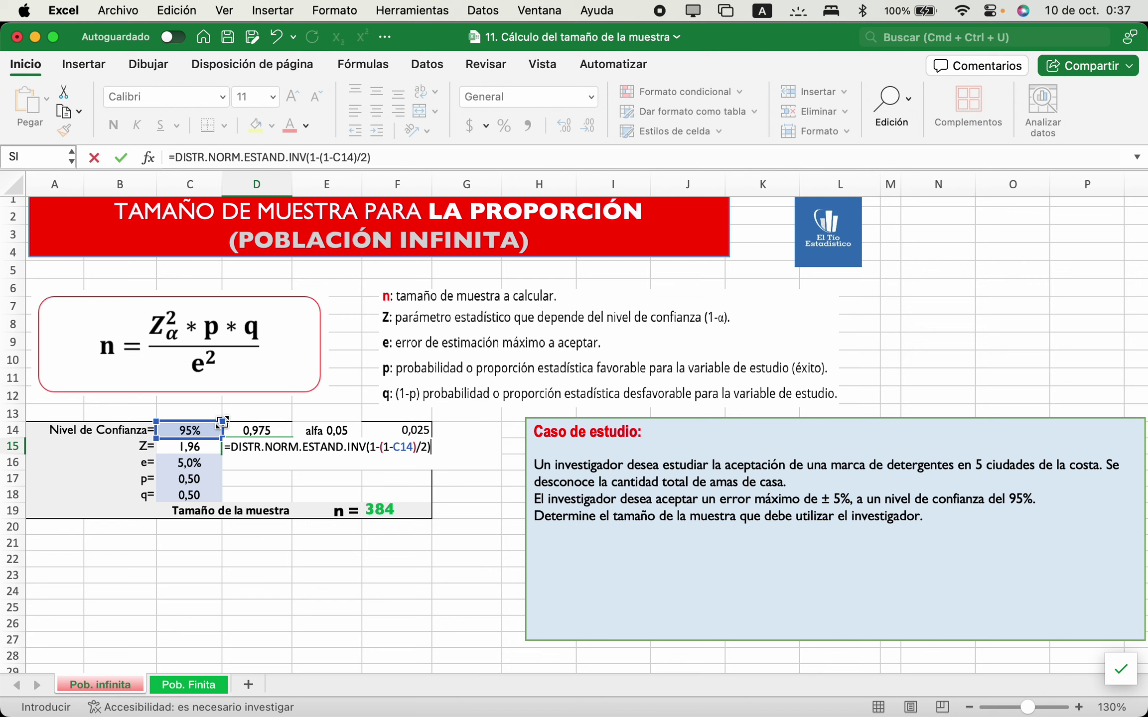
key("Return")
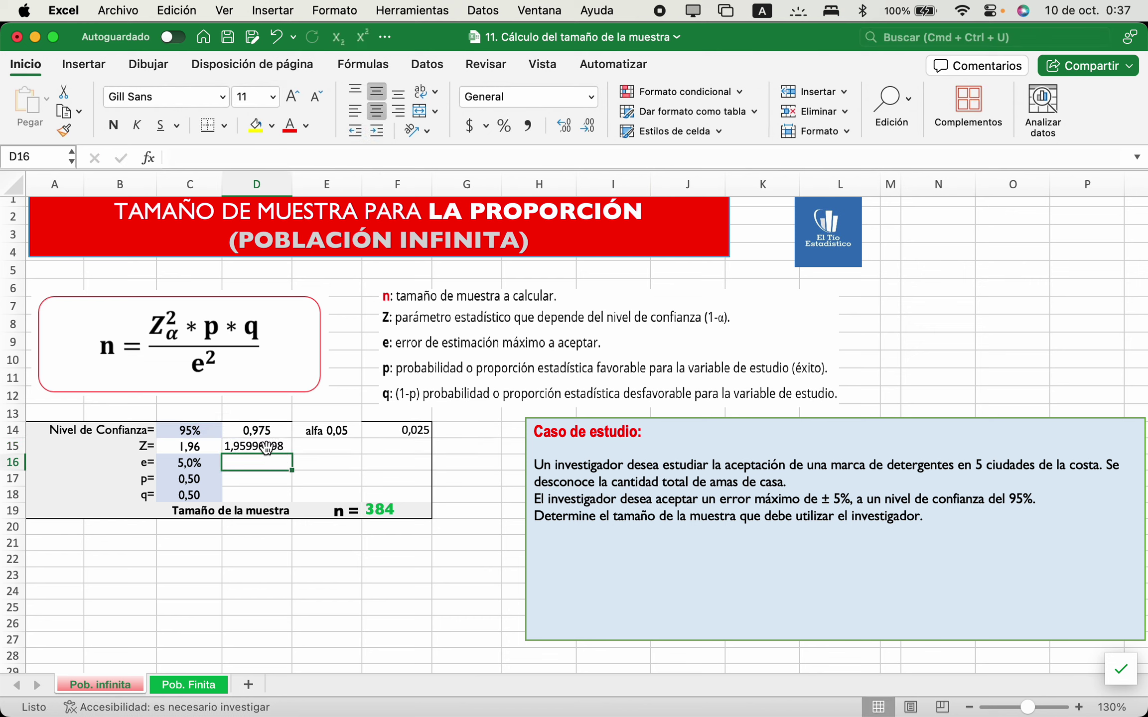
left_click(266, 448)
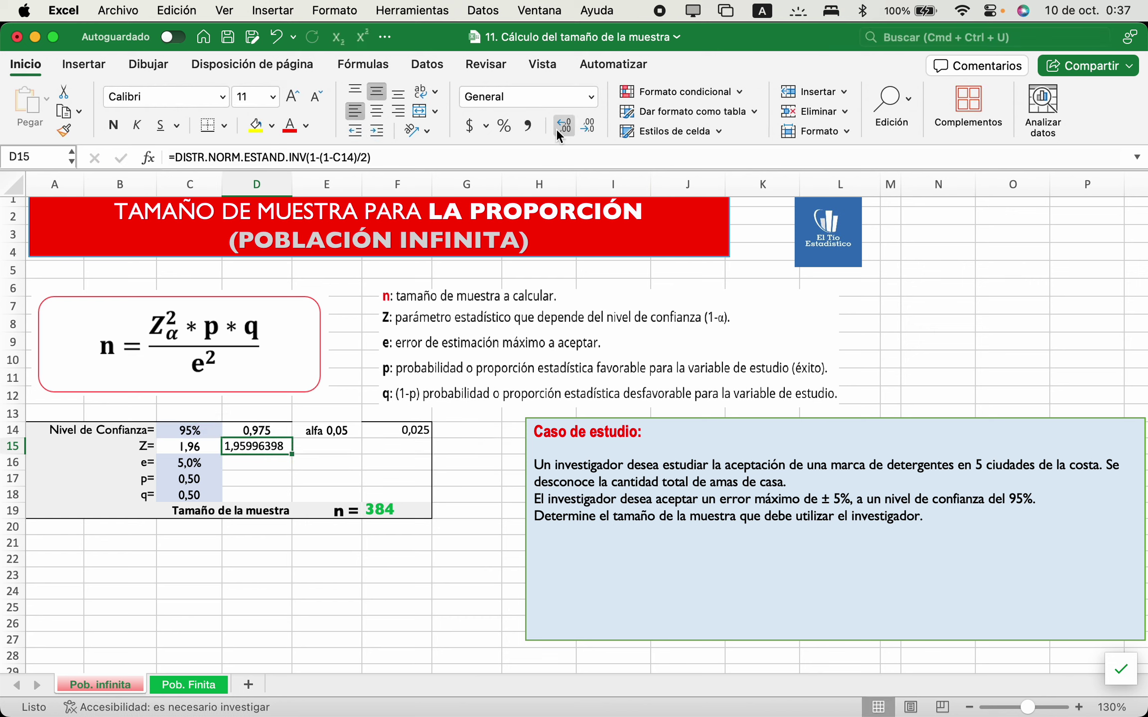
Switch to the presentation, go back to the slide on the Z parameter and its confidence level table, and return to the workbook.
key("super+Tab")
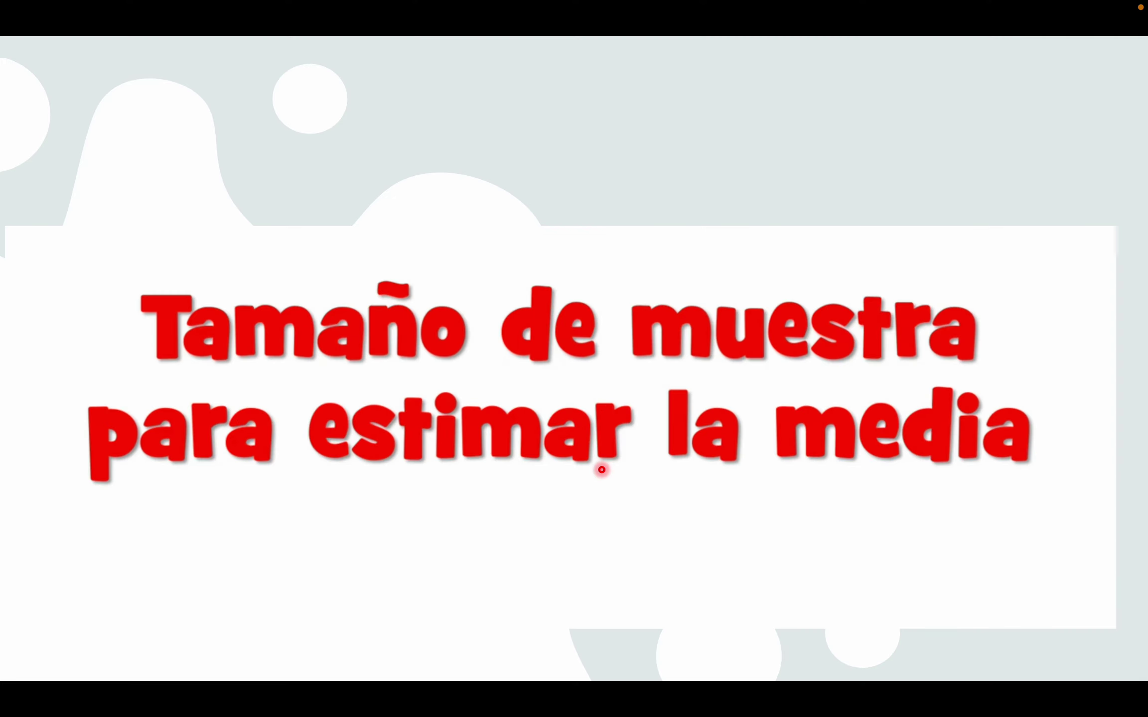
key("Left")
key("Left")
key("Left")
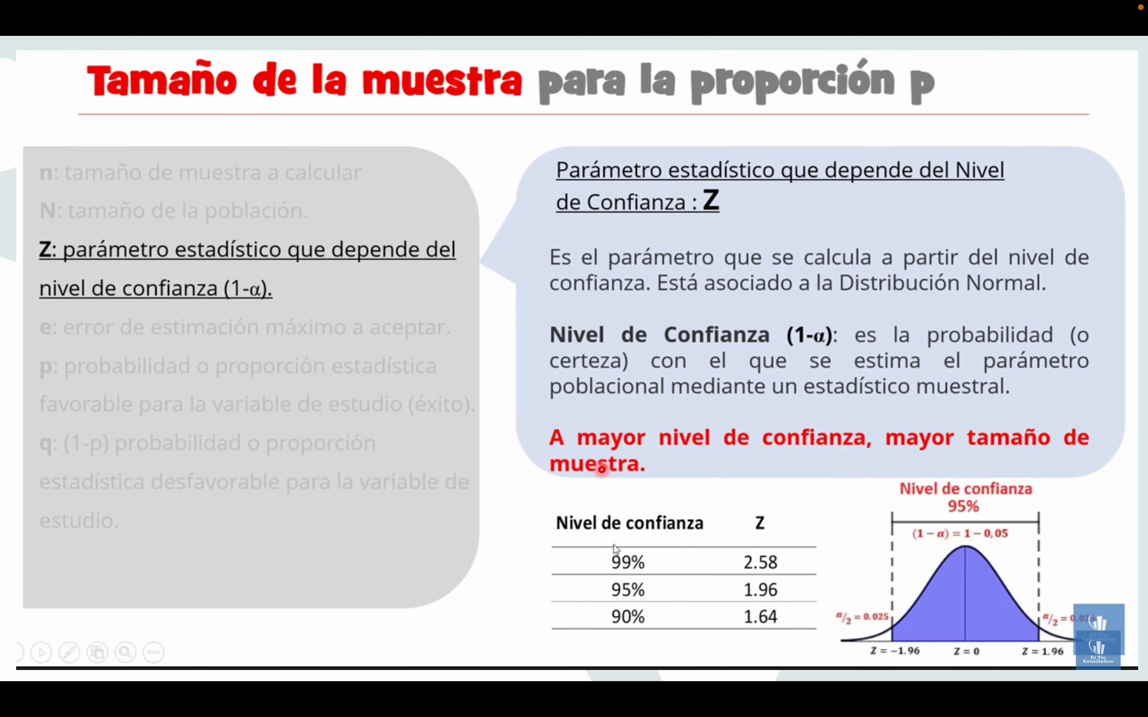
key("super+Tab")
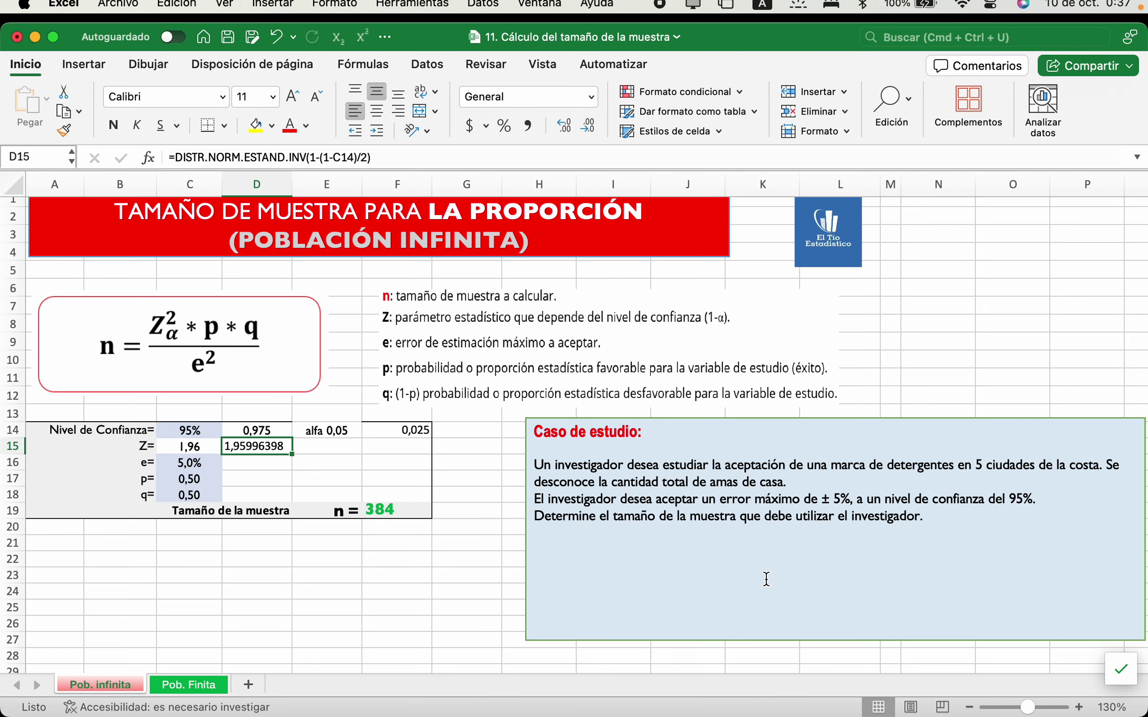
Reduce the displayed decimals of the Z value in cell D15 to two.
left_click(567, 127)
left_click(589, 127)
left_click(588, 127)
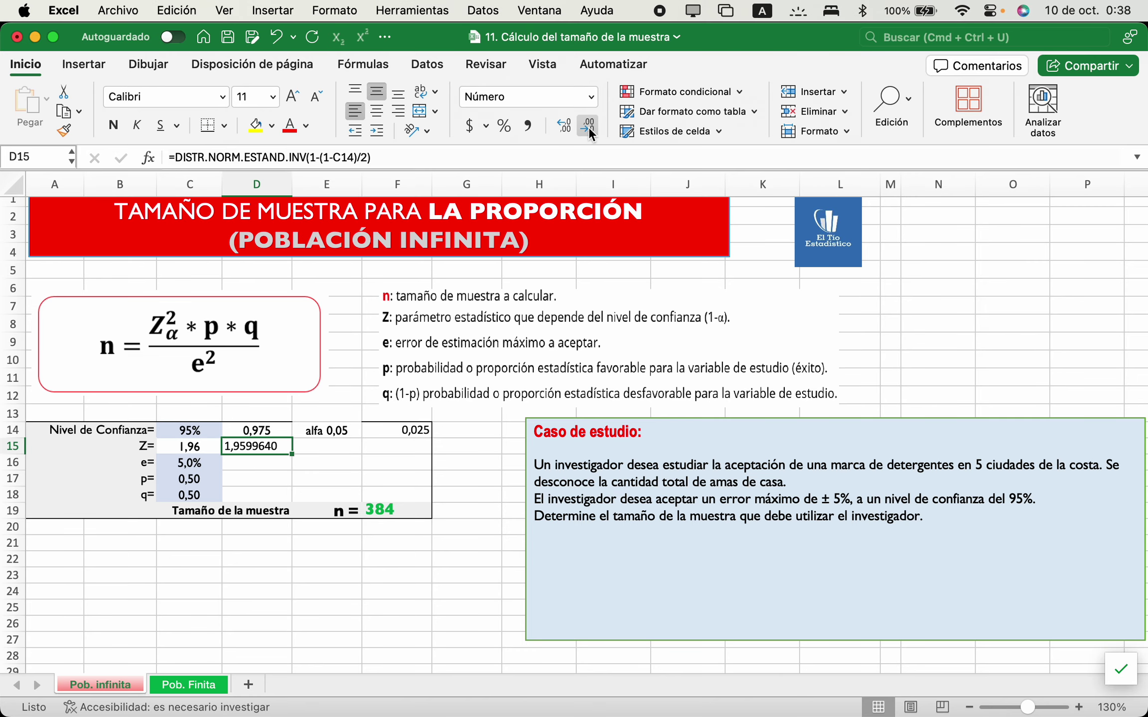
left_click(588, 127)
left_click(588, 127)
left_click(589, 126)
left_click(588, 127)
left_click(588, 127)
left_click(301, 463)
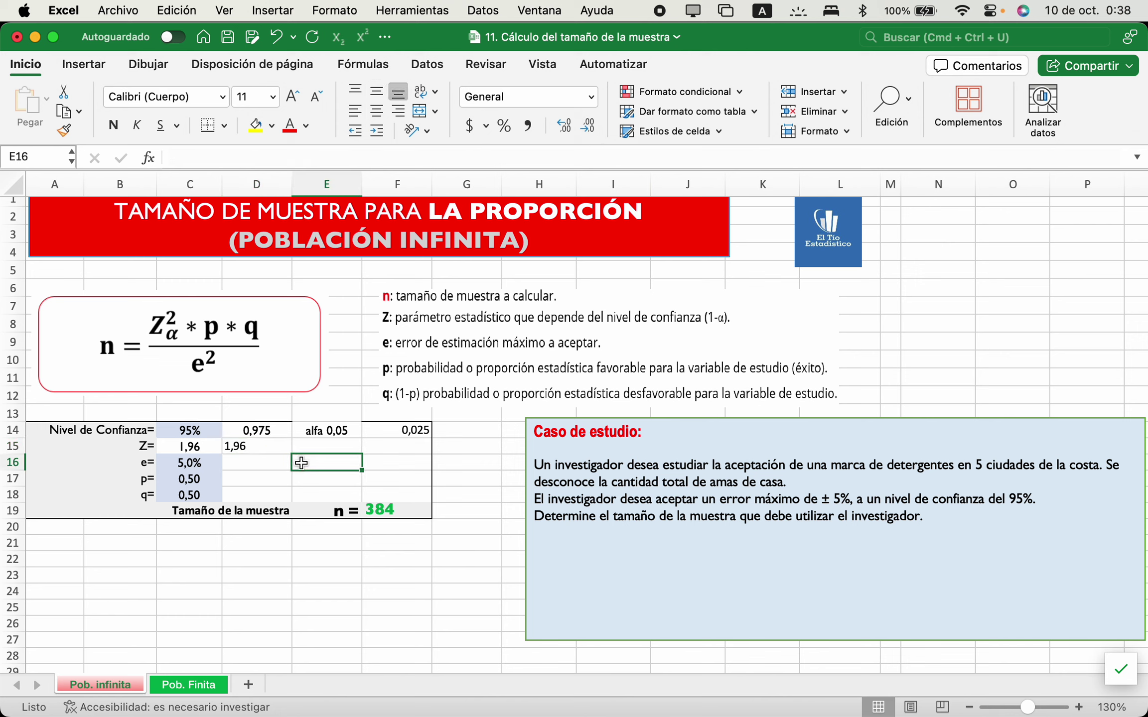
left_click(257, 447)
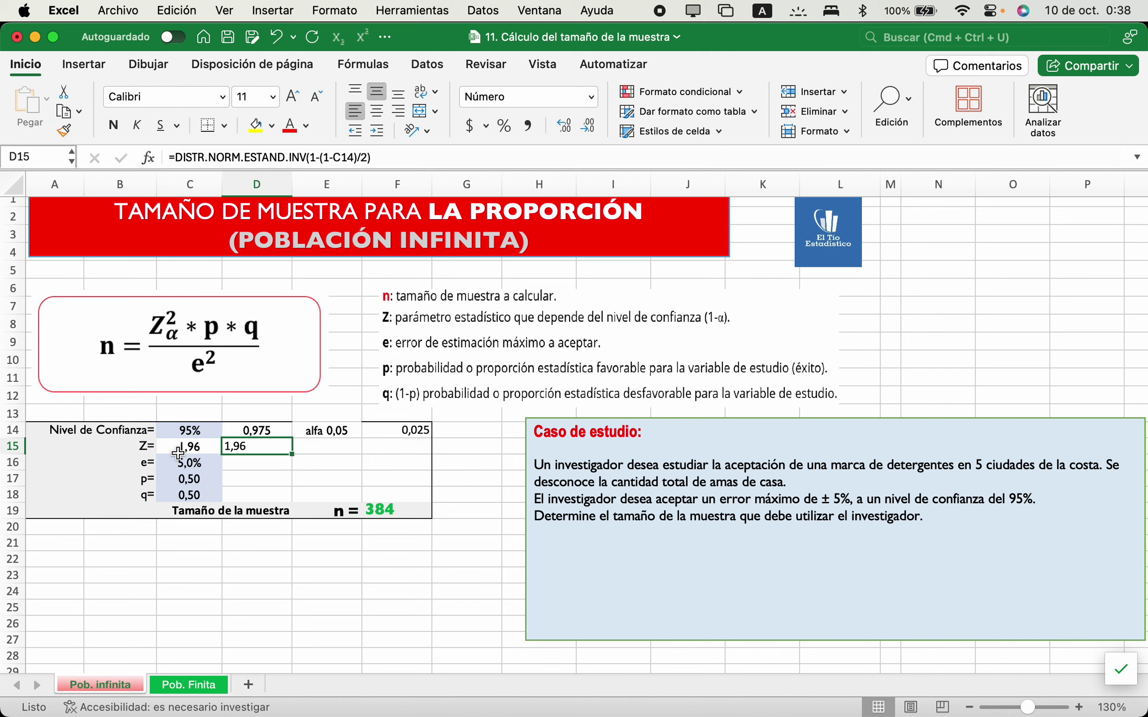
Begin a formula in cell F20, directly below the sample size result.
left_click(320, 533)
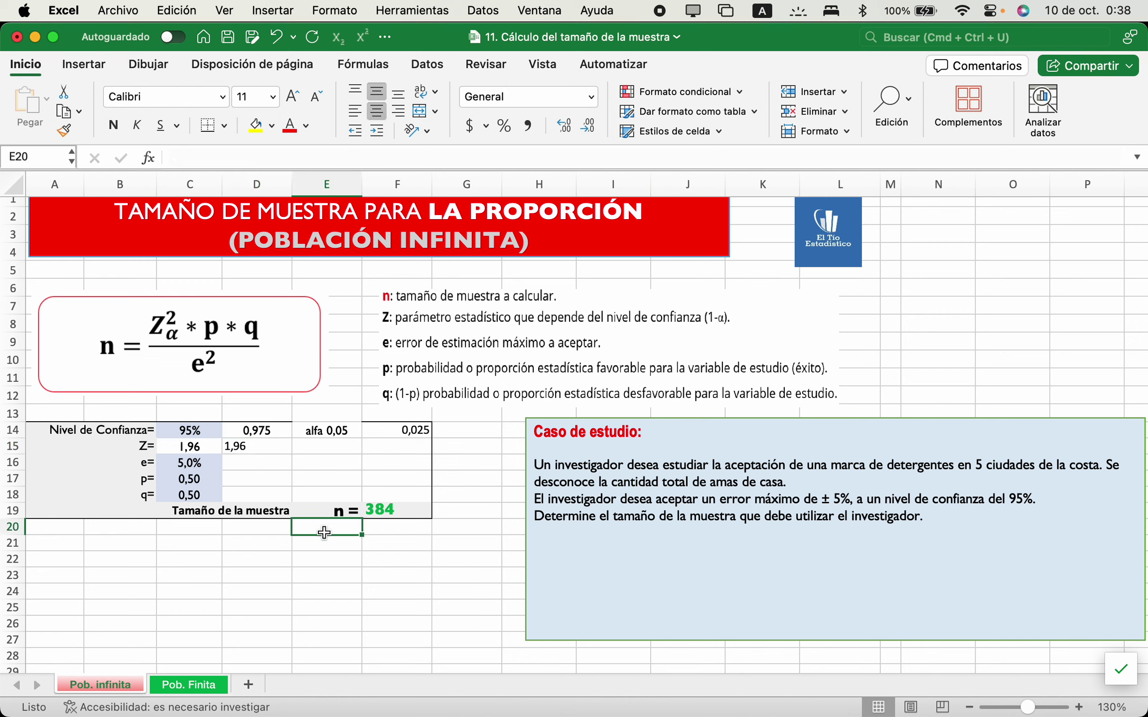
key("Right")
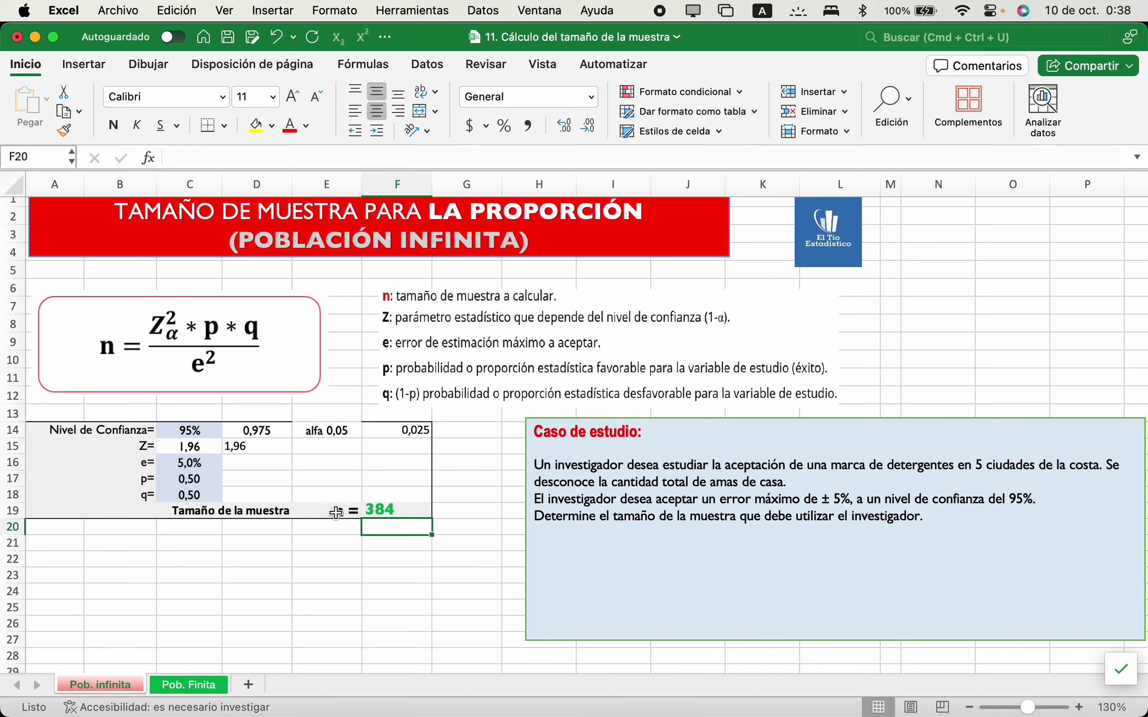
type("=")
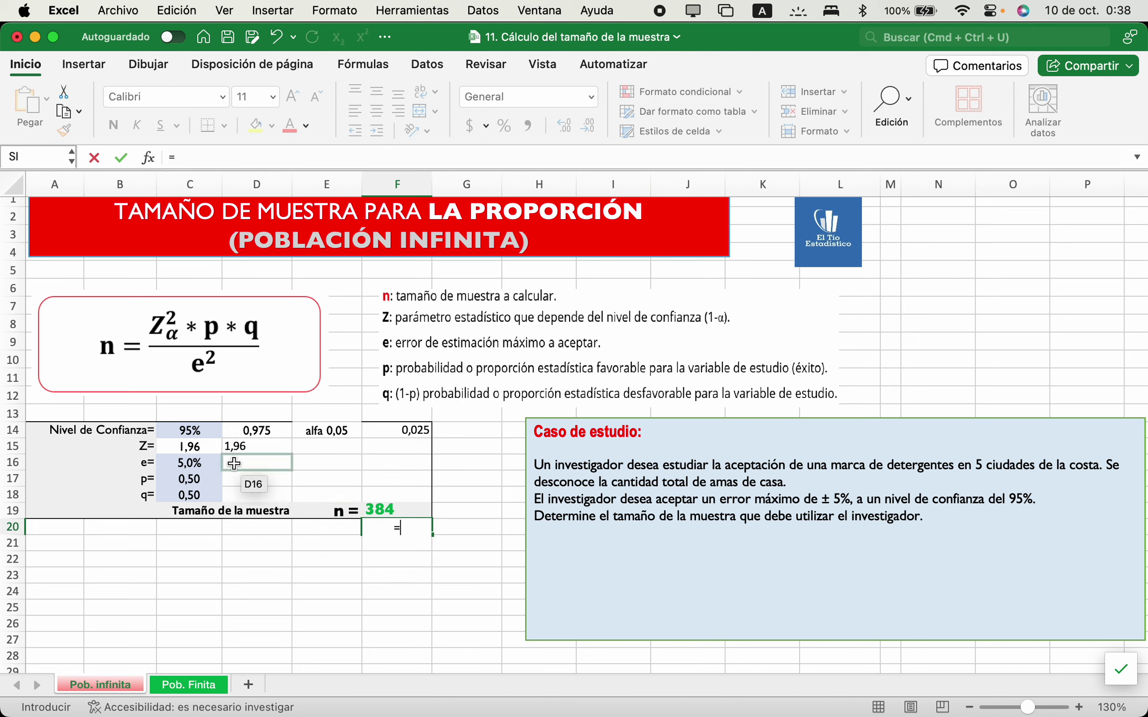
left_click(204, 451)
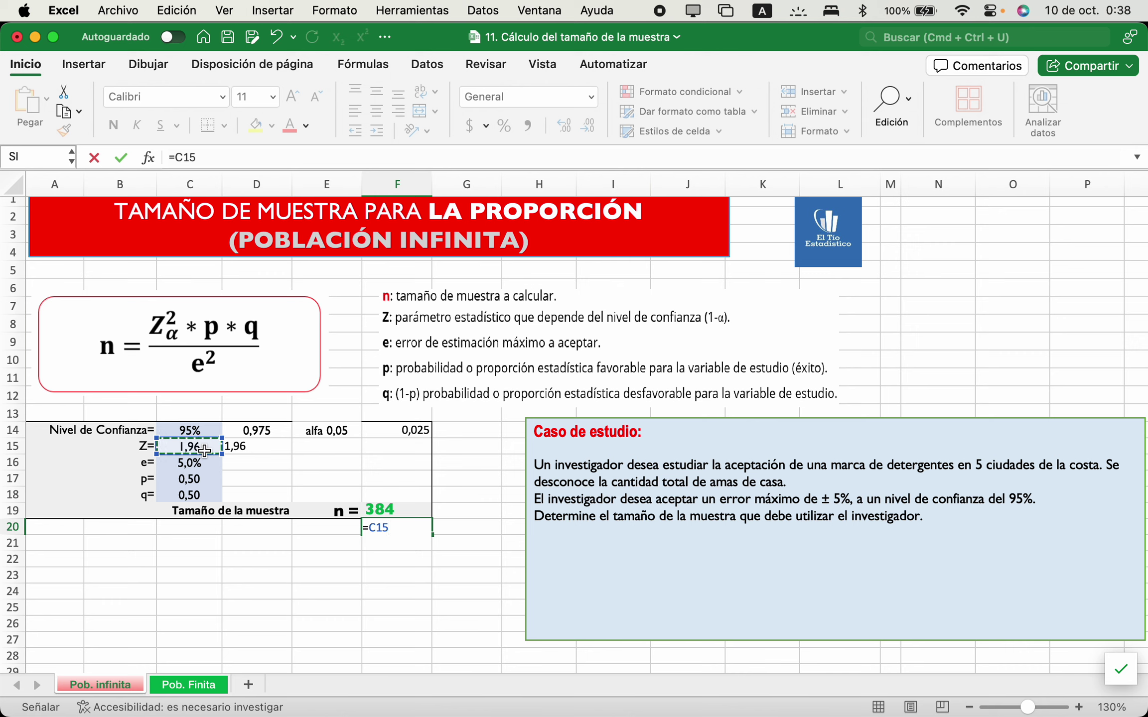
type("^")
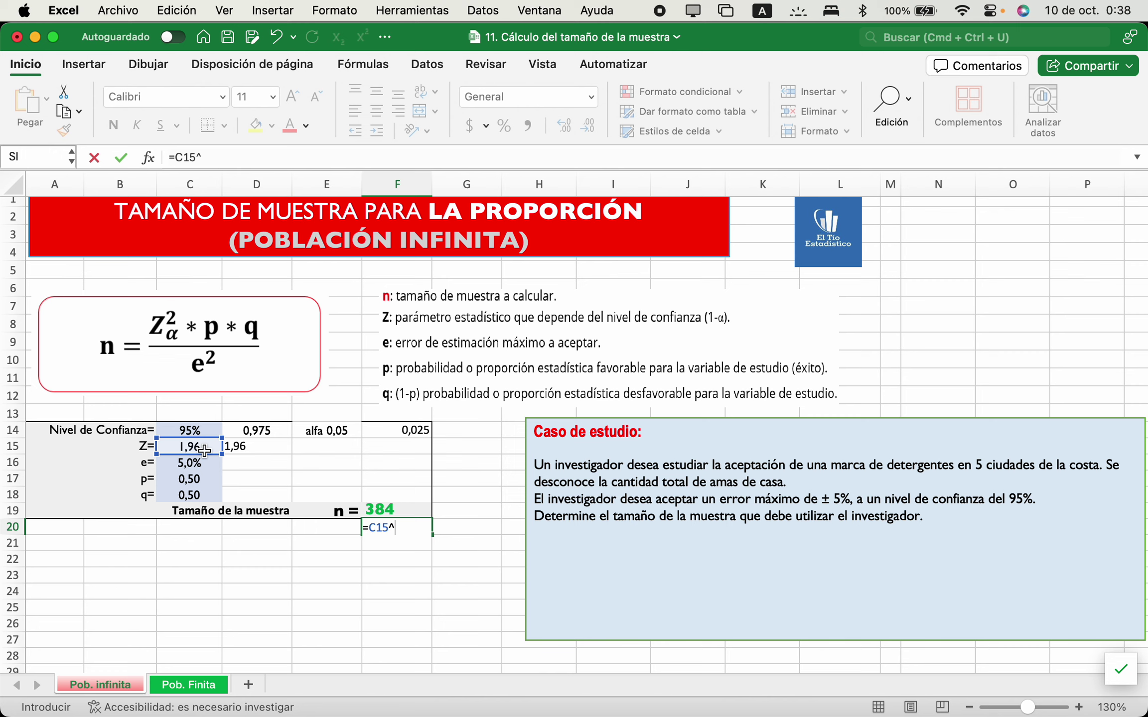
key("BackSpace")
key("BackSpace")
key("BackSpace")
key("BackSpace")
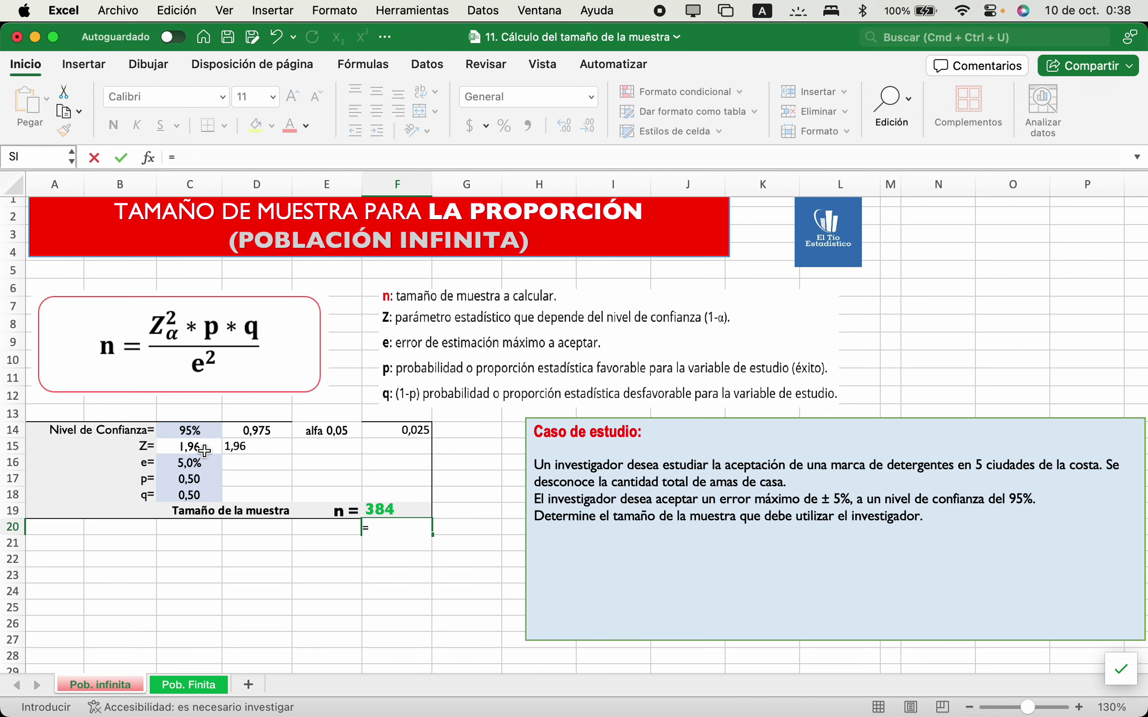
Complete the sample size formula in cell F20 as =(C15^2)*C17*C18/C16^2.
type("(")
left_click(199, 448)
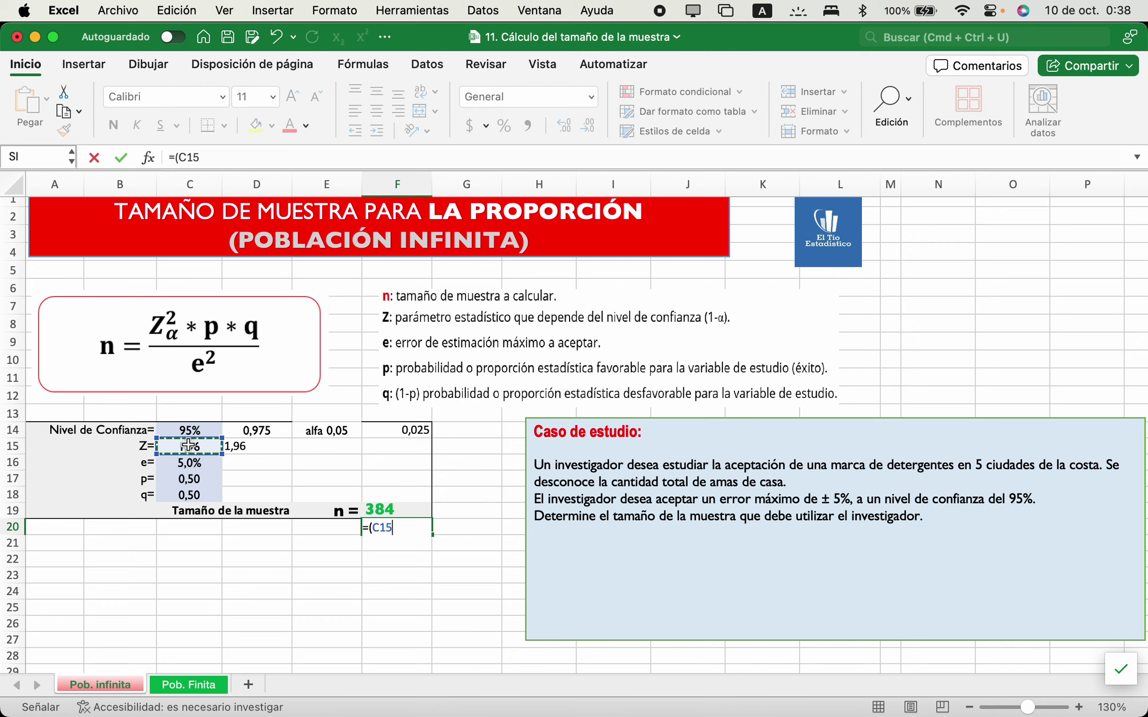
type("^")
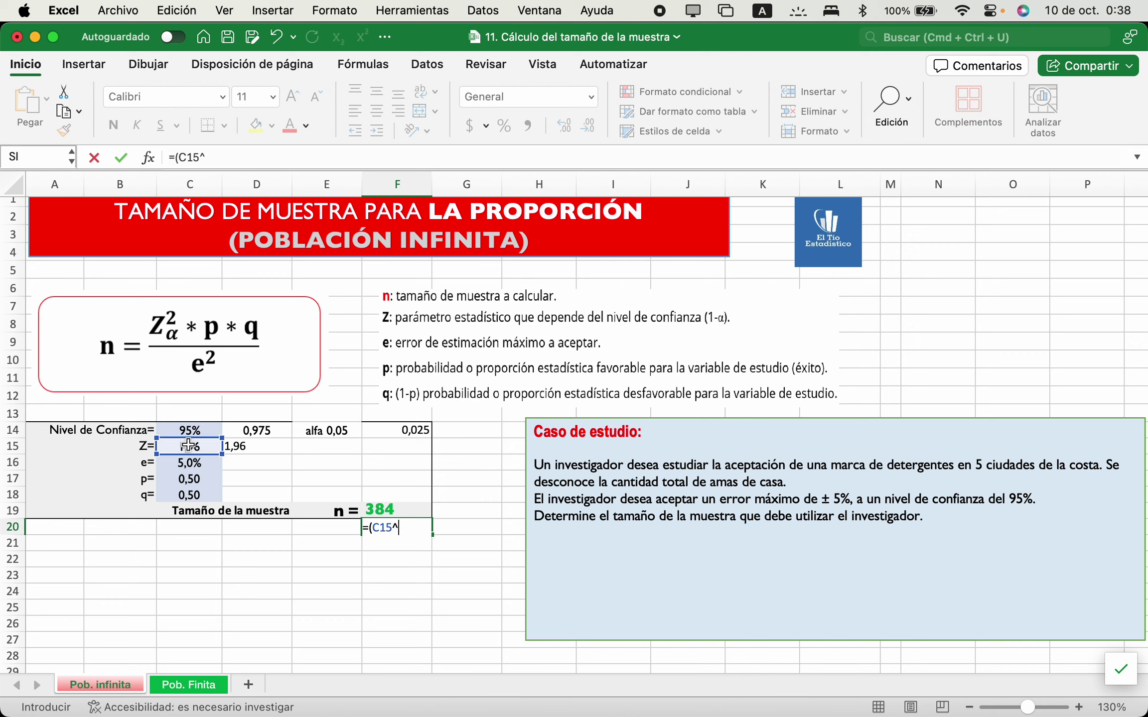
type("2)*")
left_click(187, 477)
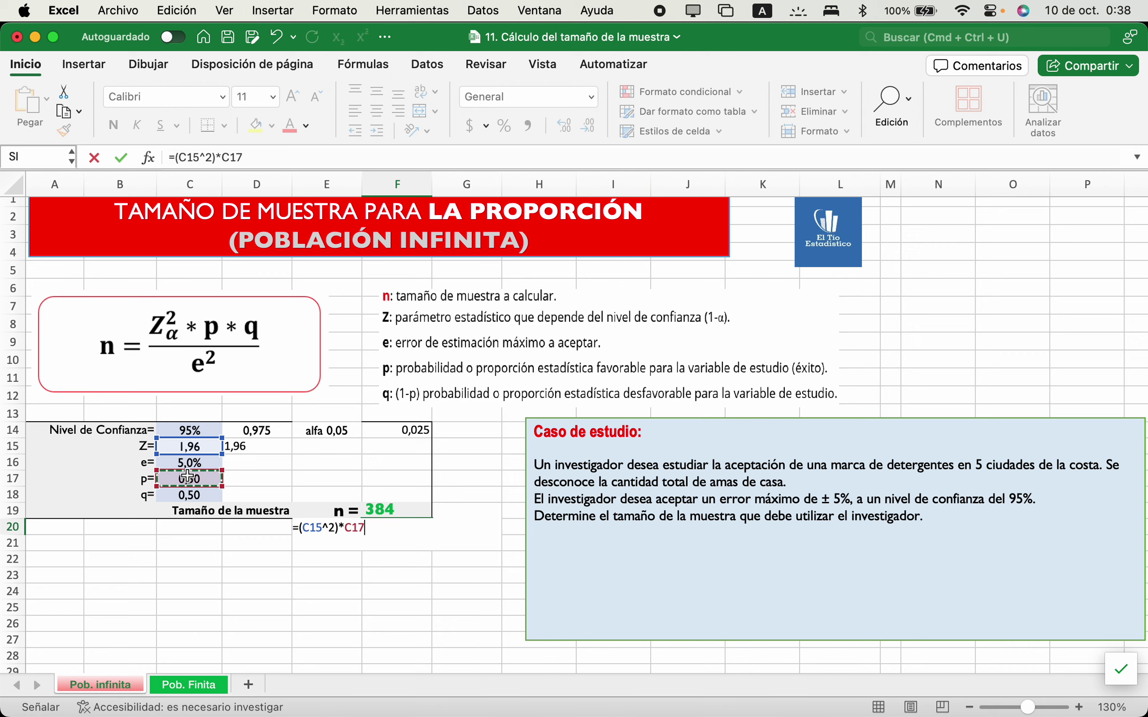
type("*")
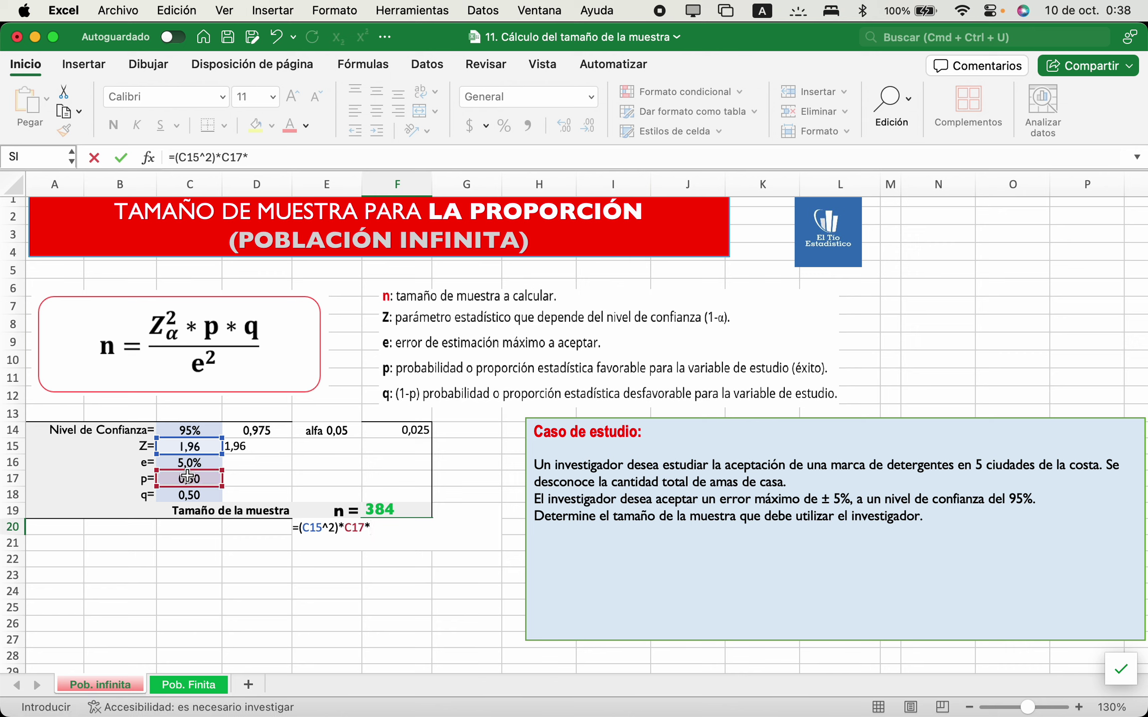
left_click(177, 496)
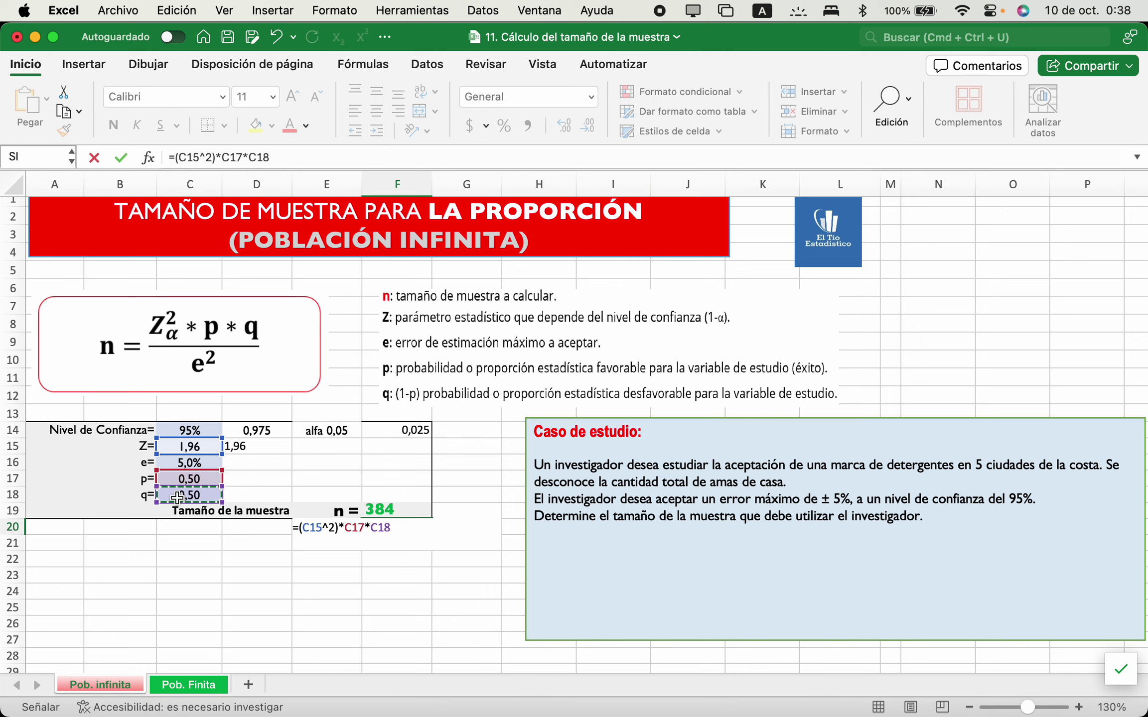
type("/")
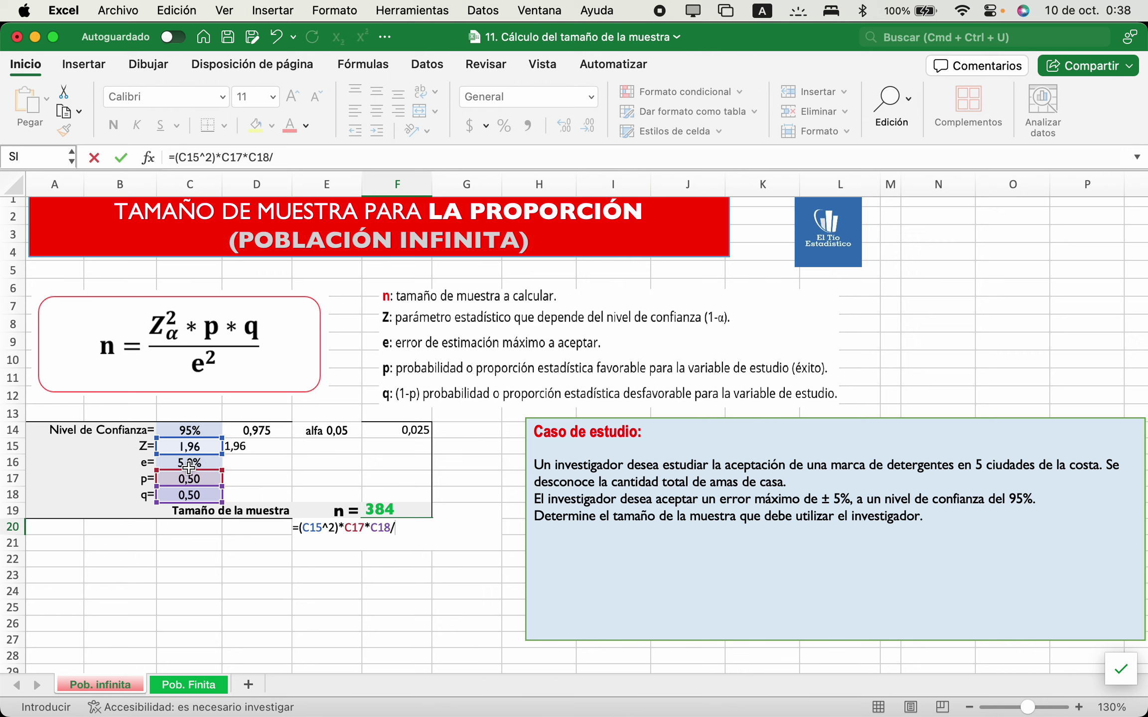
left_click(190, 465)
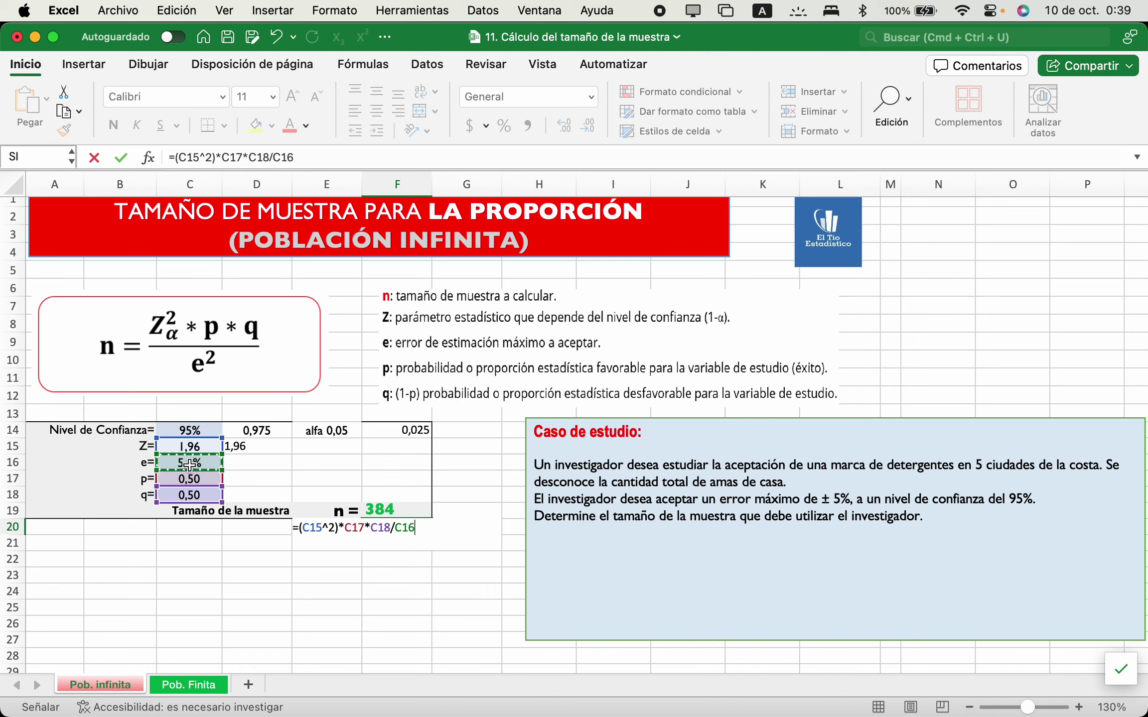
type("^2")
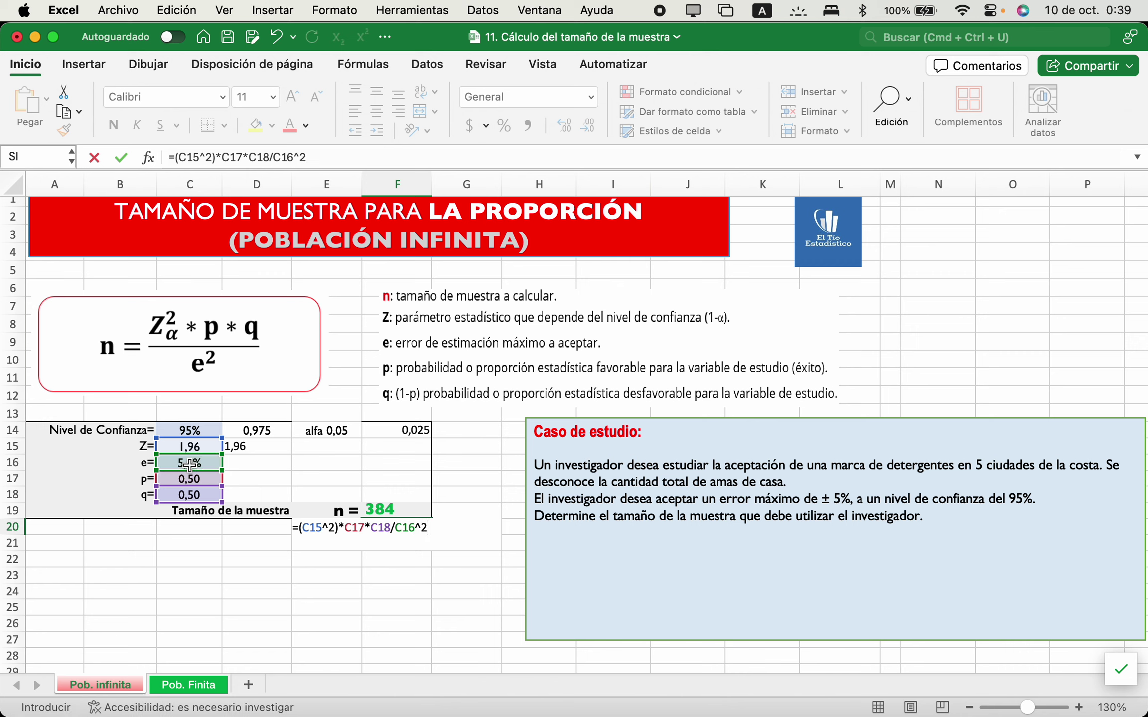
key("Return")
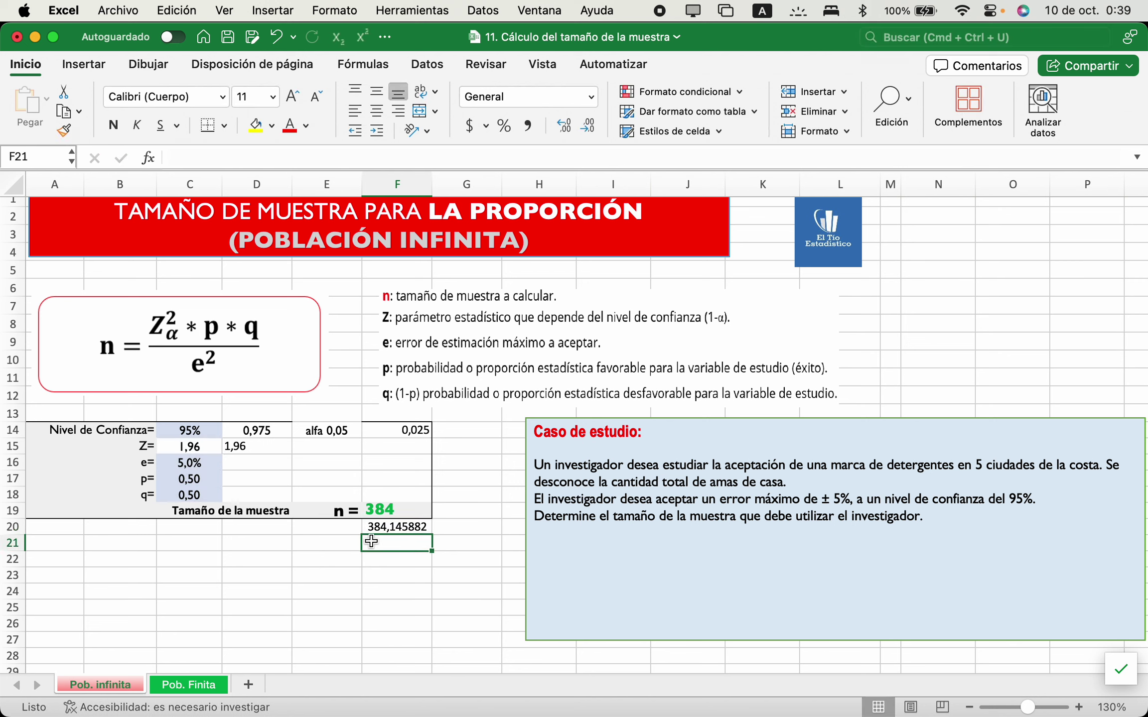
Reduce the displayed decimals of the sample size in cell F20 to zero.
left_click(423, 527)
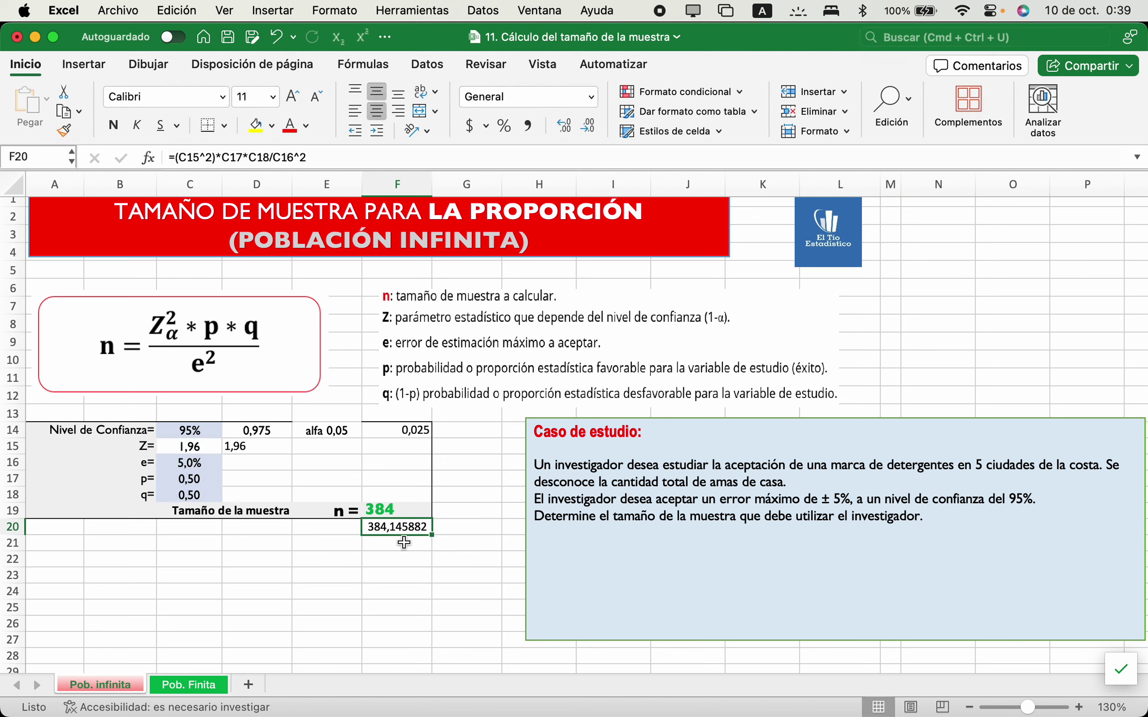
left_click(582, 129)
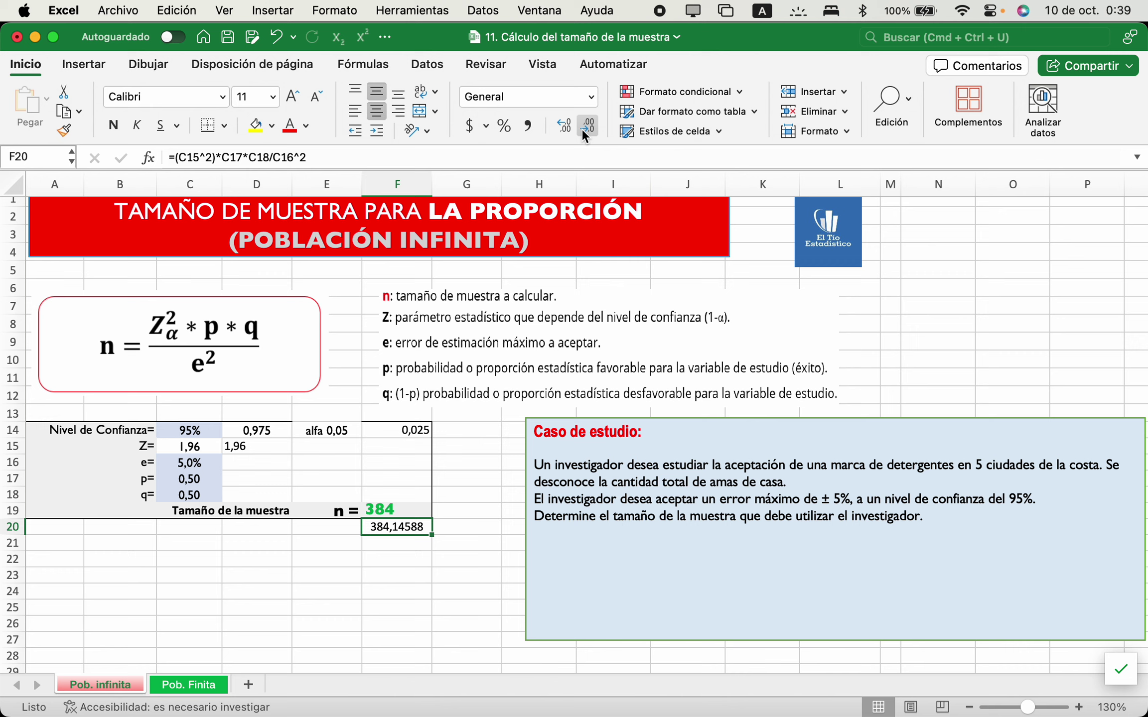
left_click(580, 128)
left_click(581, 128)
left_click(580, 128)
left_click(581, 128)
left_click(580, 128)
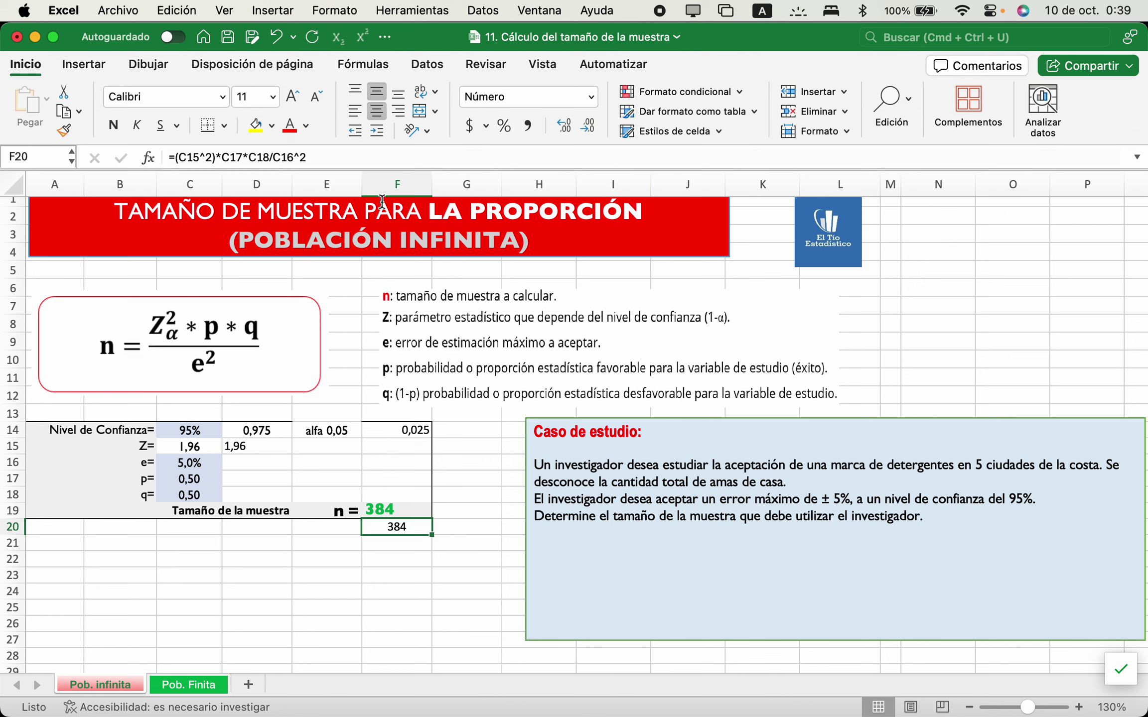
Make the sample size in cell F20 bold and enlarge its font to 16.
left_click(112, 127)
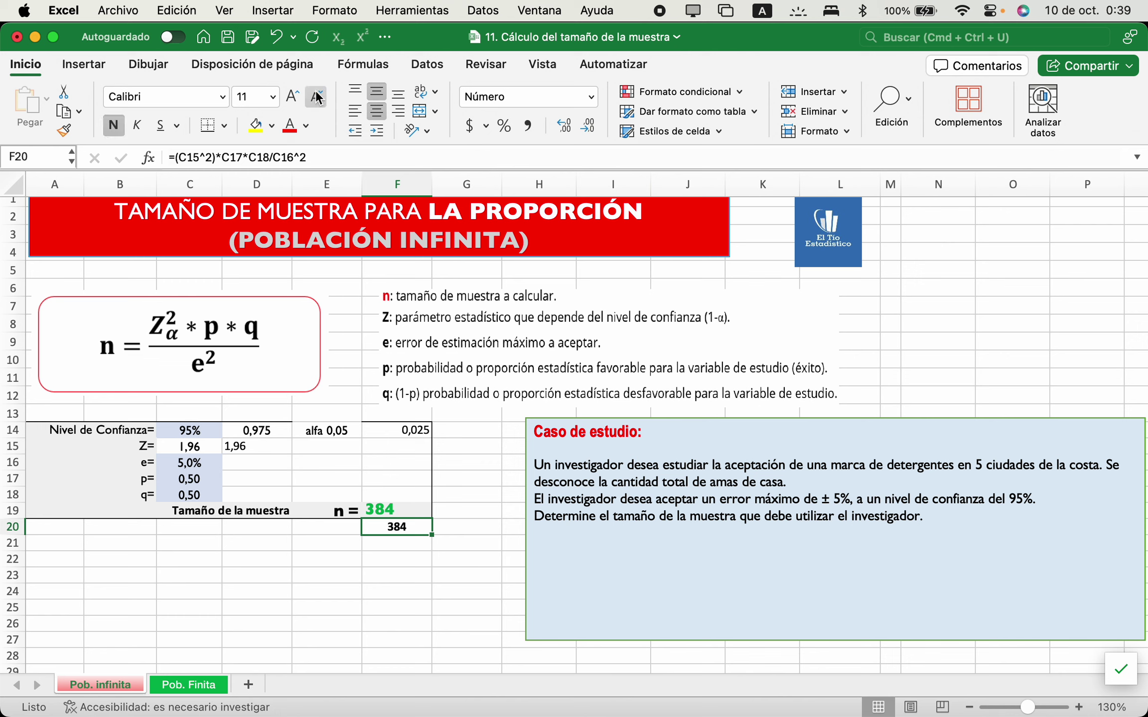
left_click(293, 98)
left_click(293, 98)
left_click(294, 99)
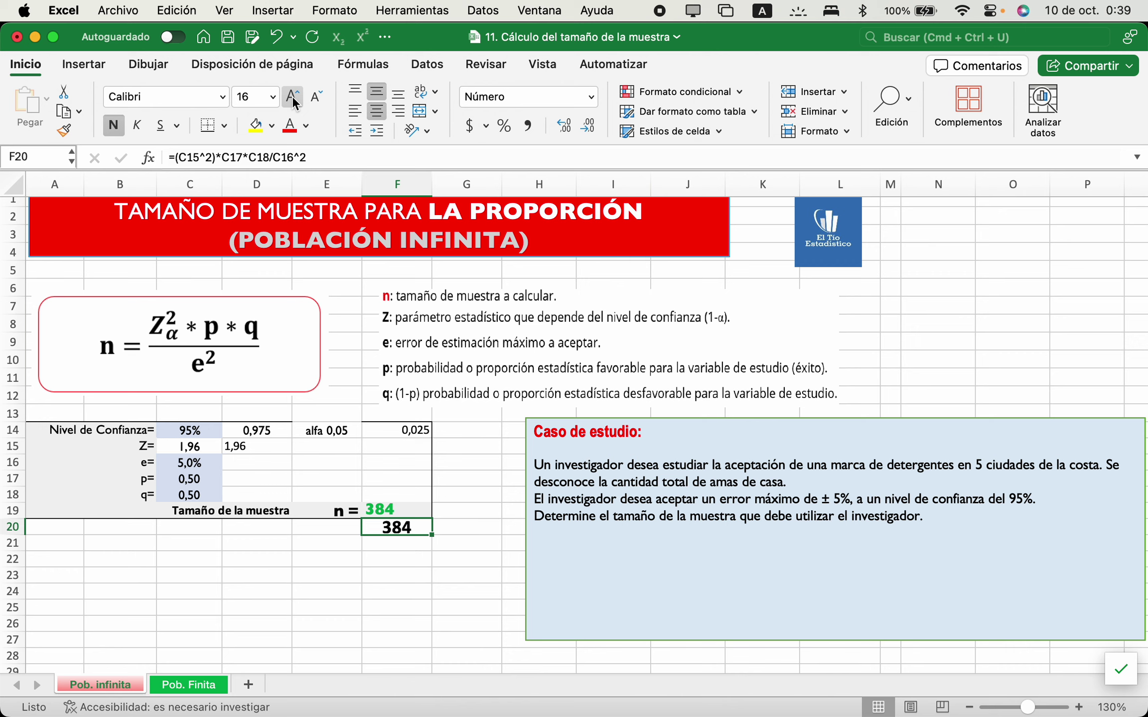
Test the maximum error e in cell C16 at 10% and at 2%, undoing each change.
left_click(186, 462)
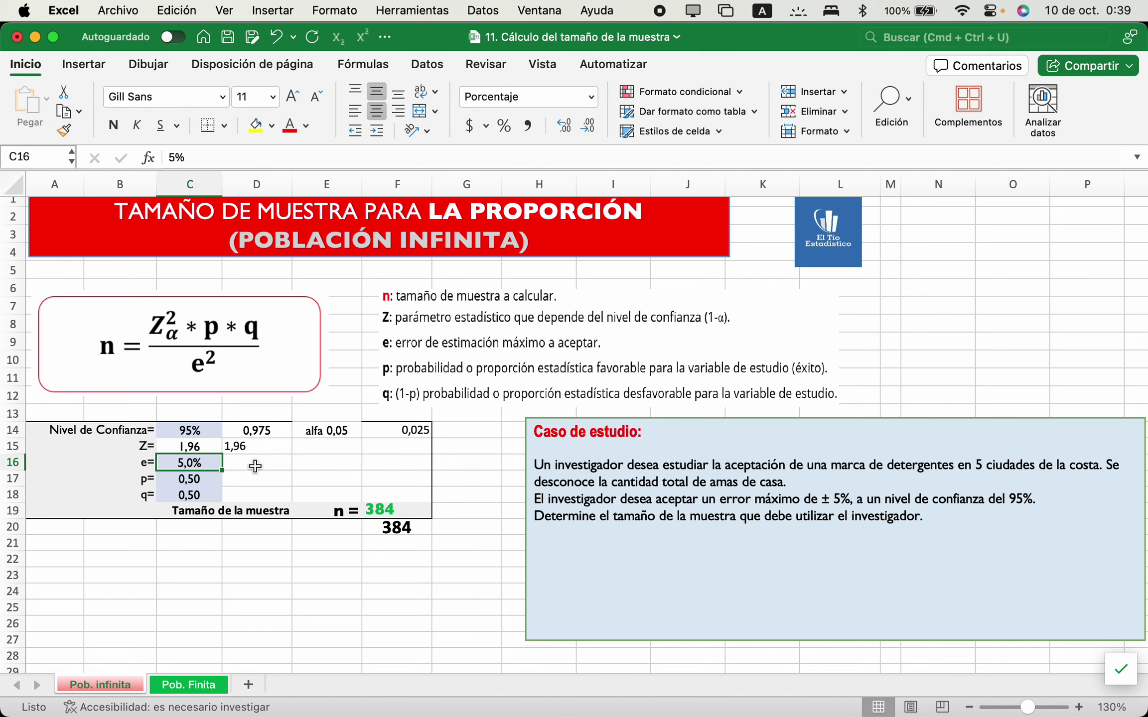
type("10")
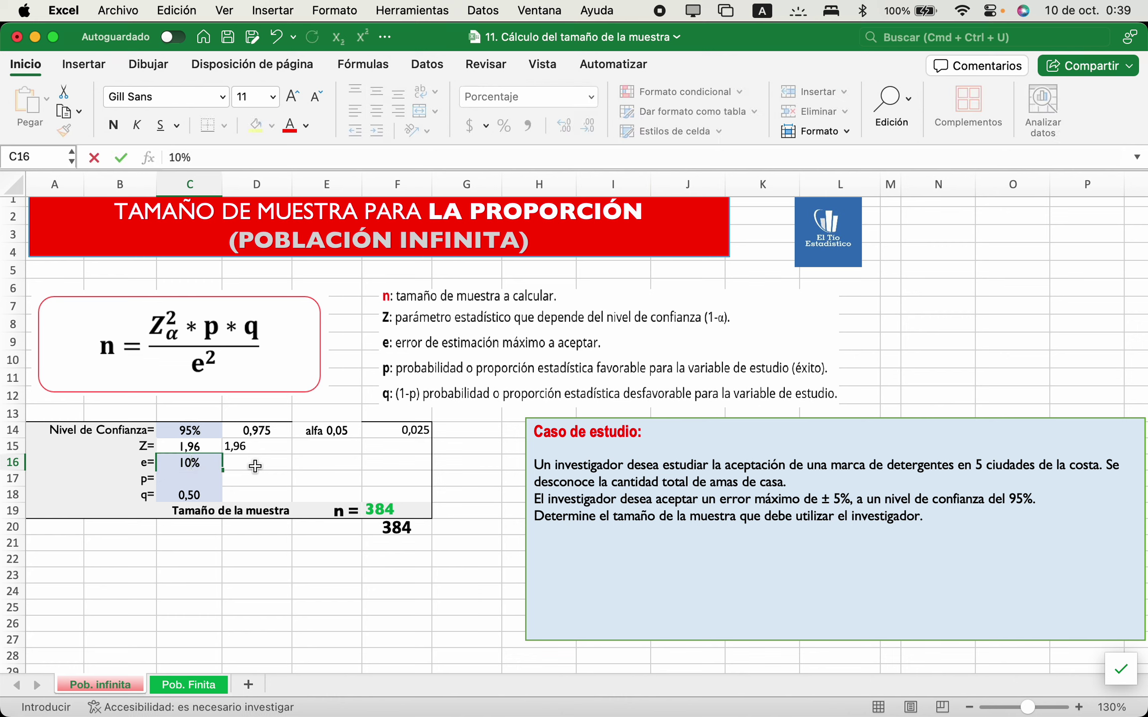
key("Return")
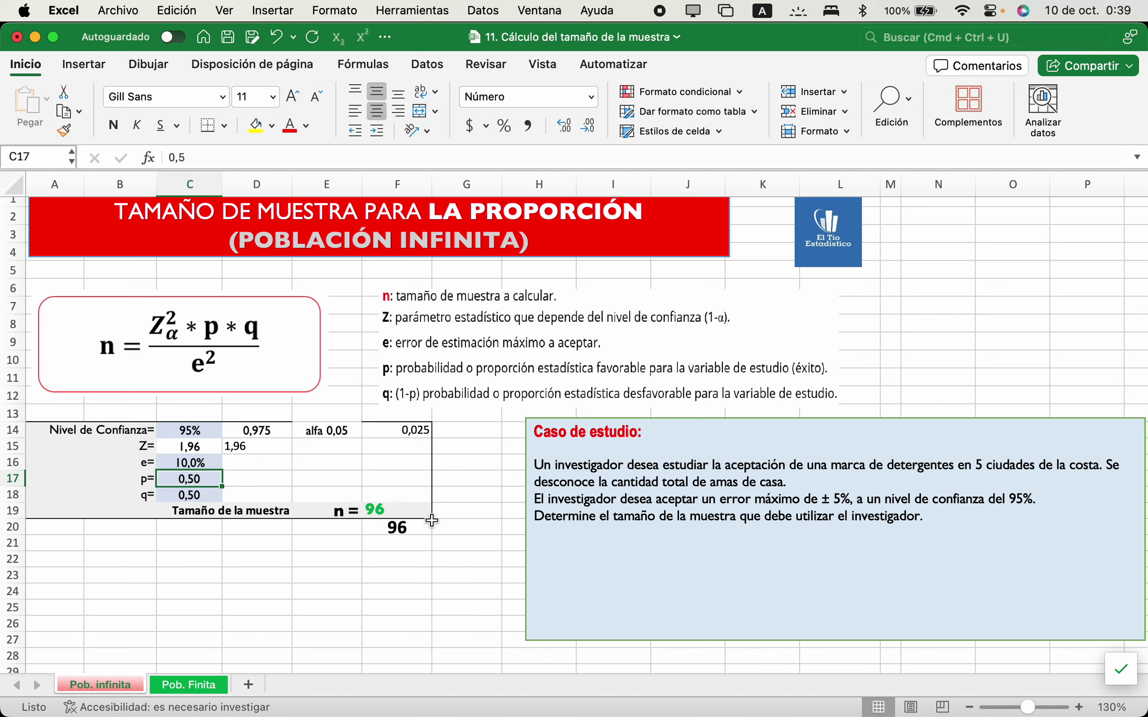
key("super+z")
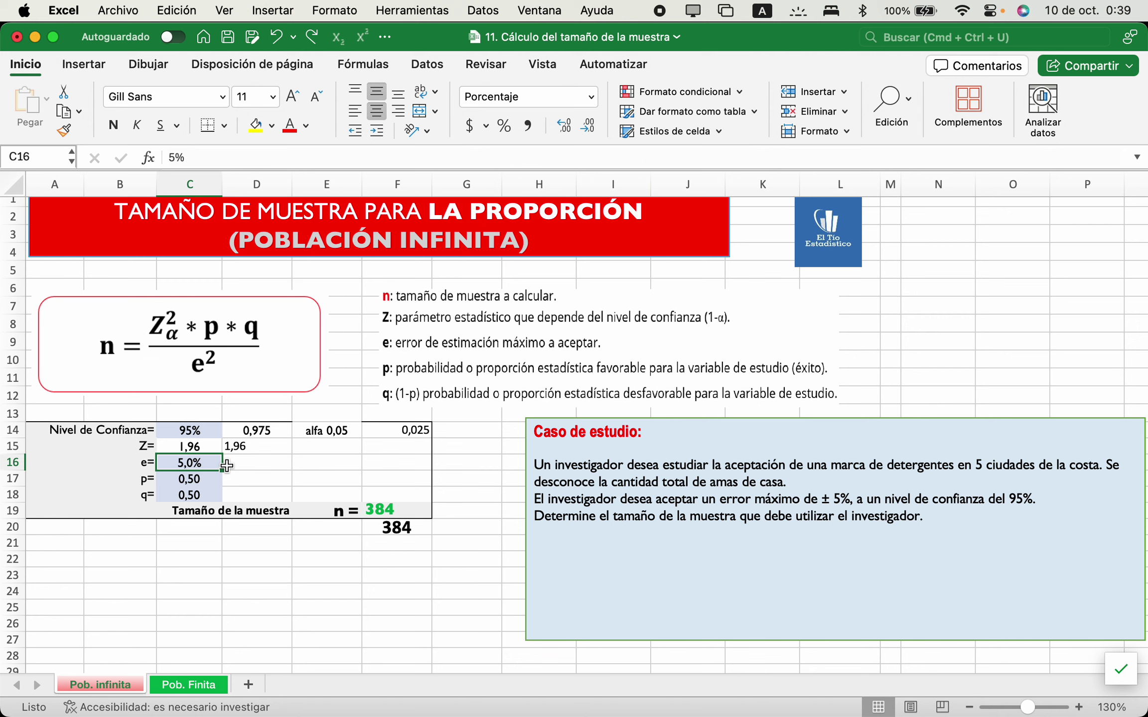
type("2")
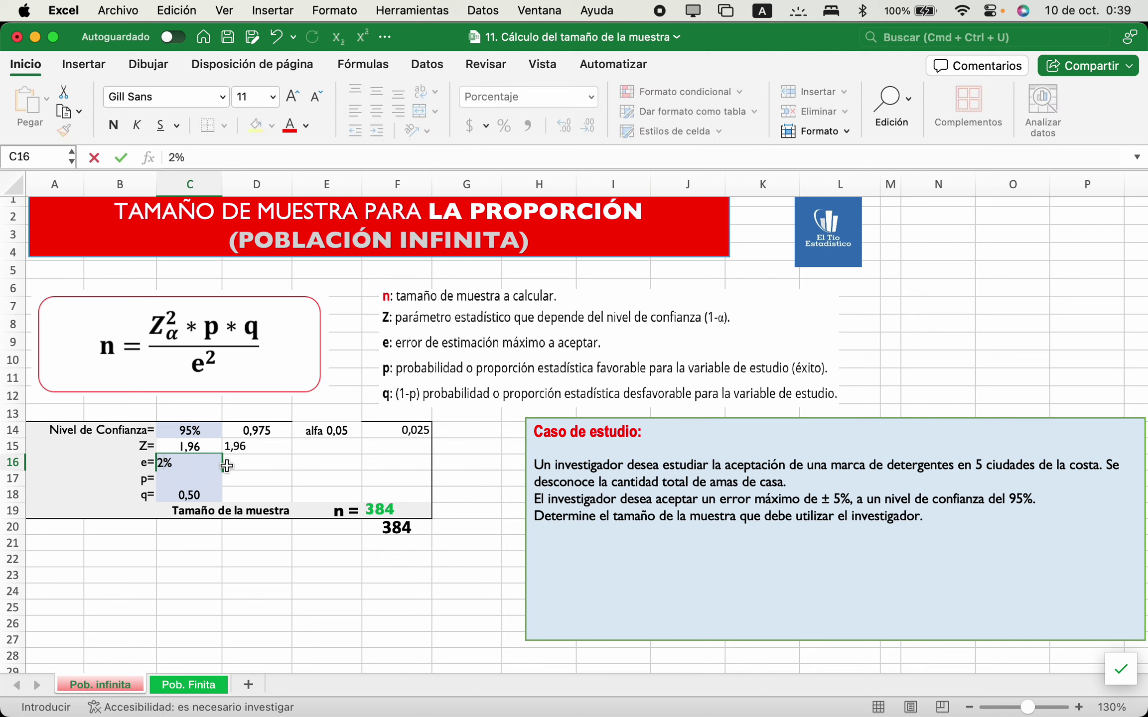
key("Return")
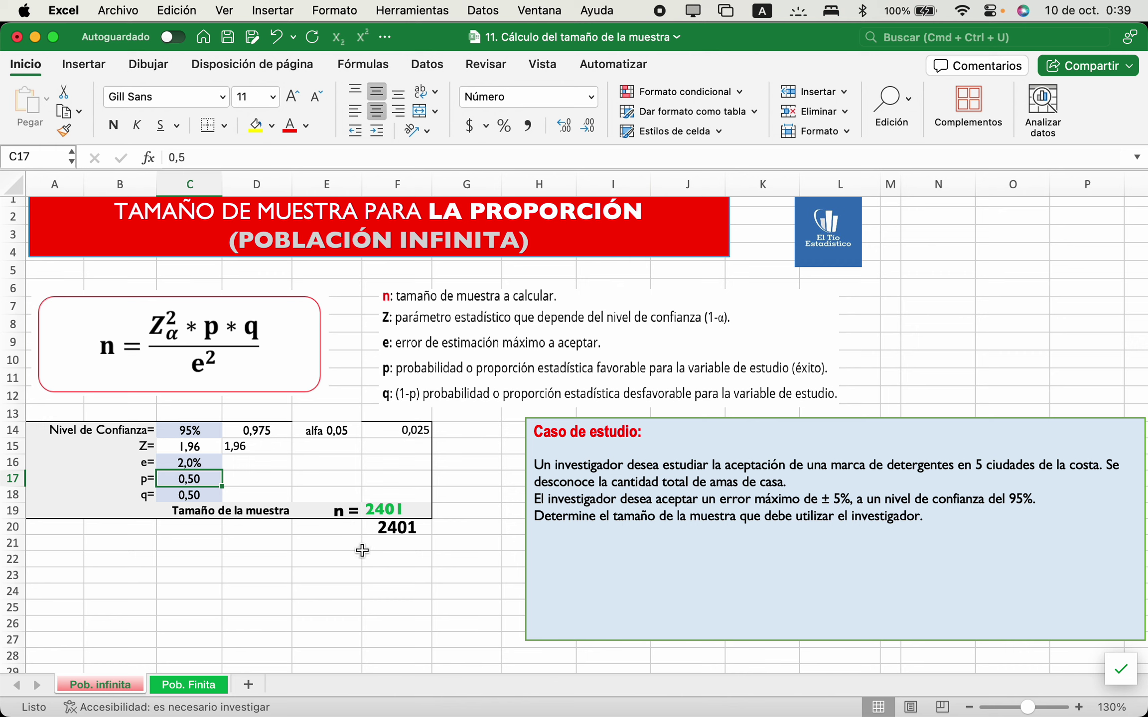
key("super+z")
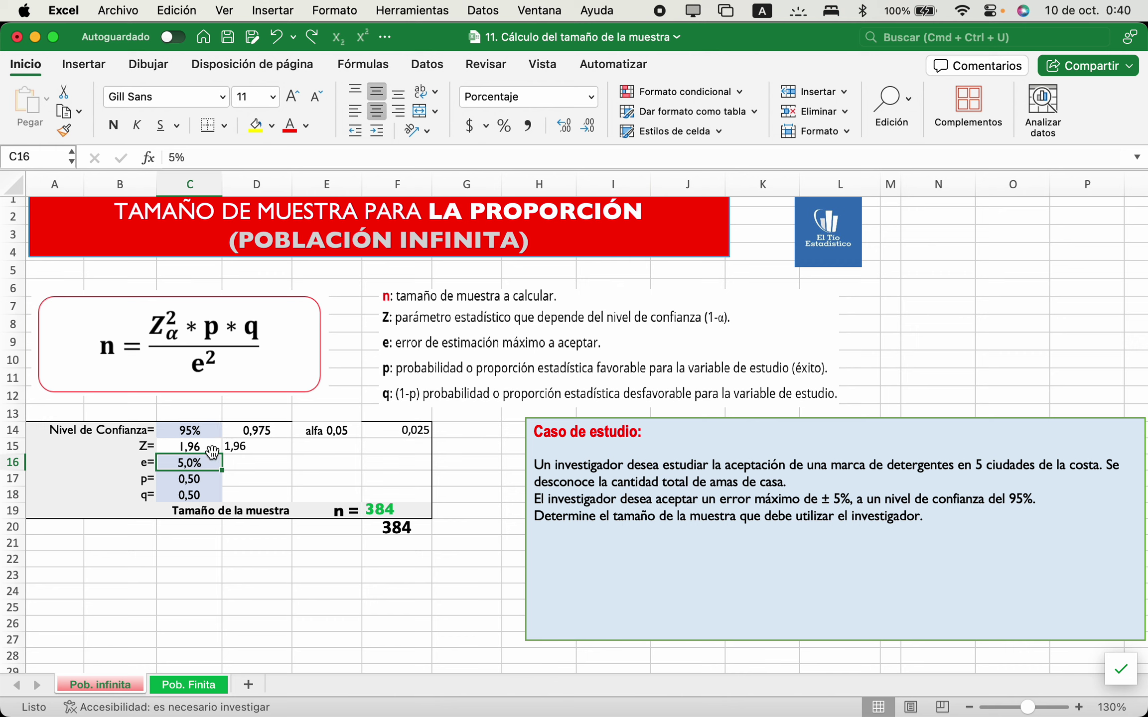
Test the confidence level in cell C14 at 99% and at 50%, and undo both changes.
left_click(205, 430)
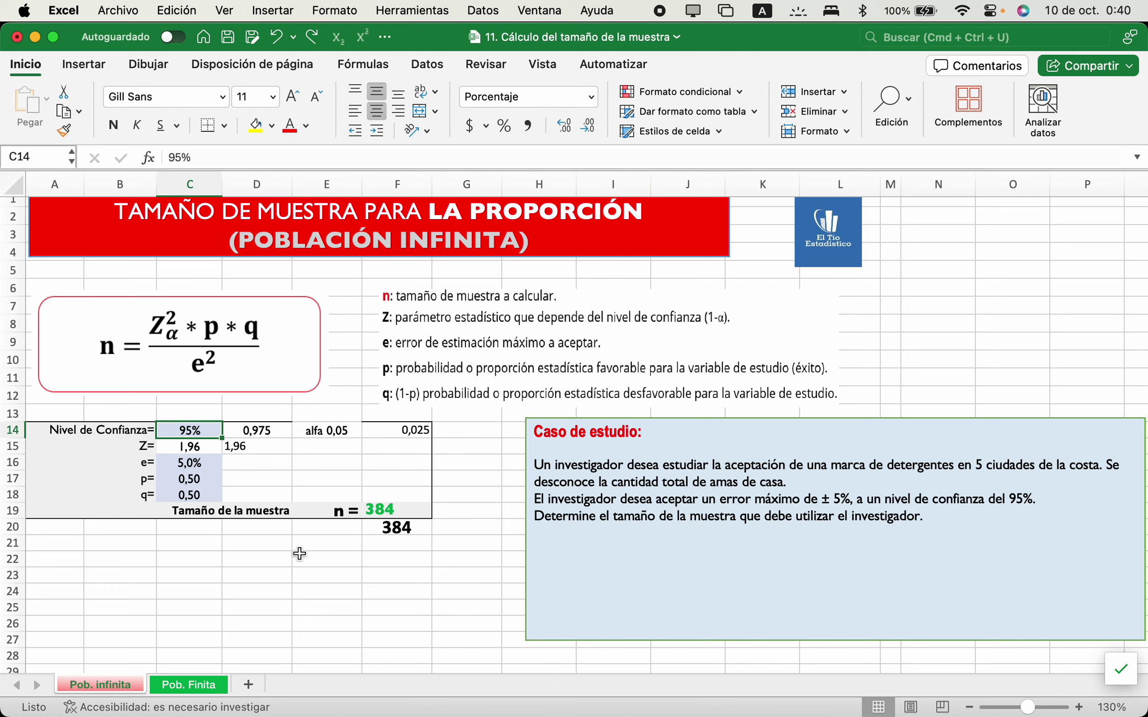
type("99")
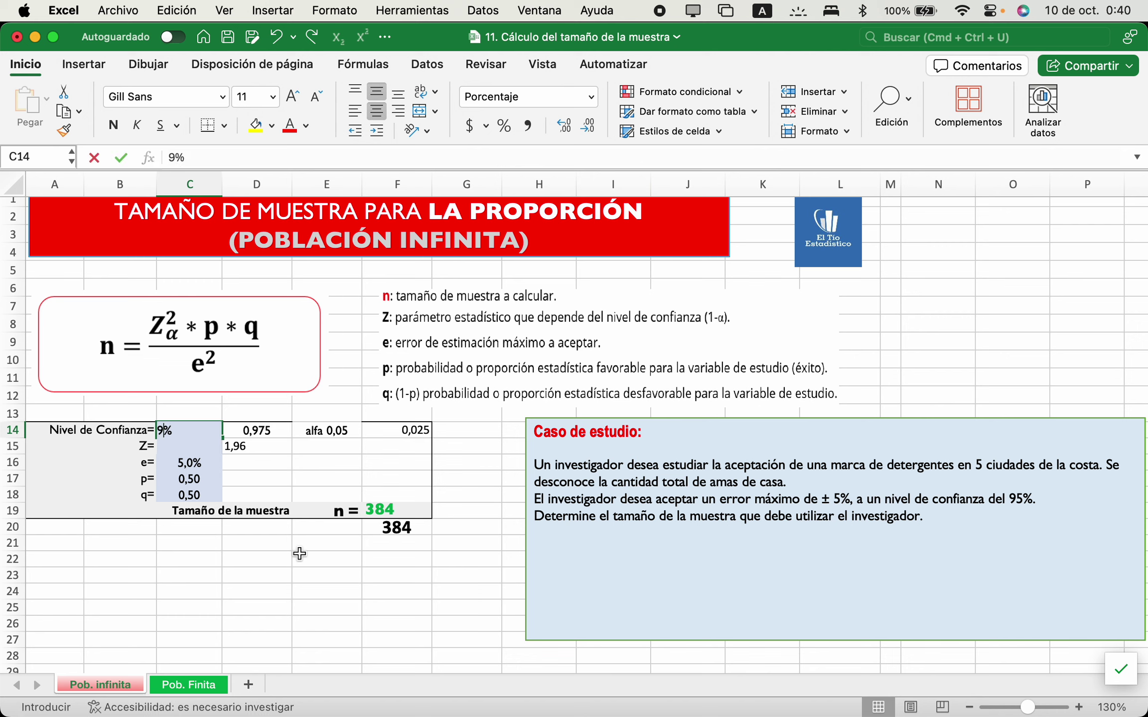
key("Return")
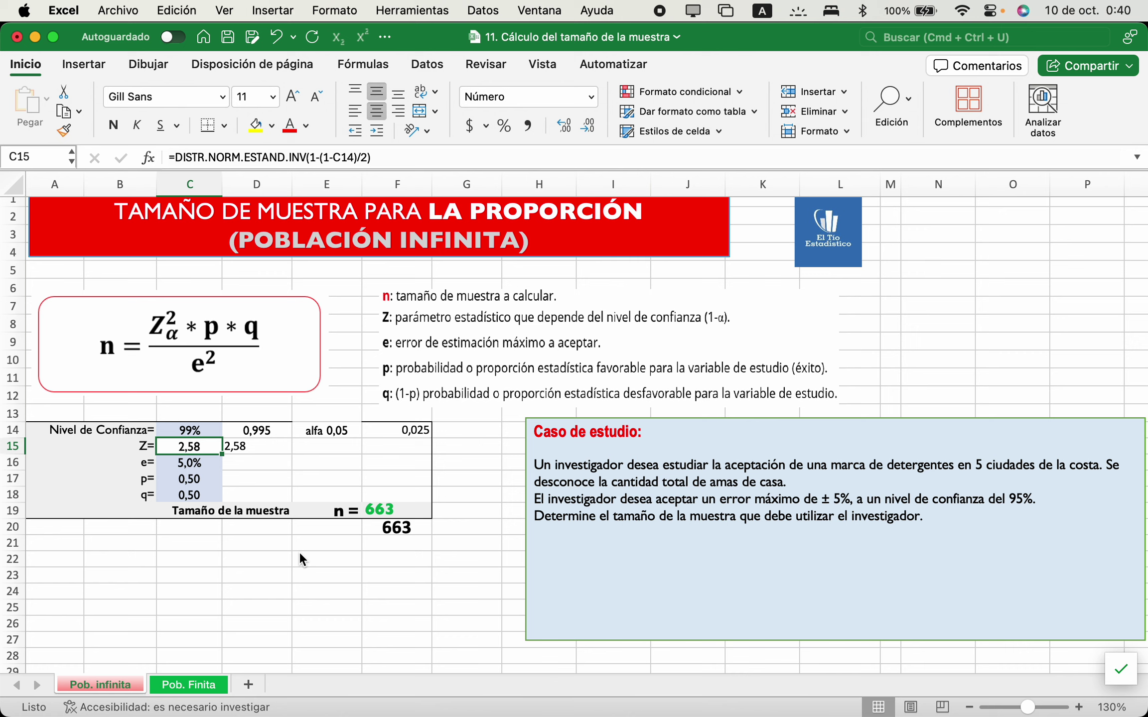
key("Up")
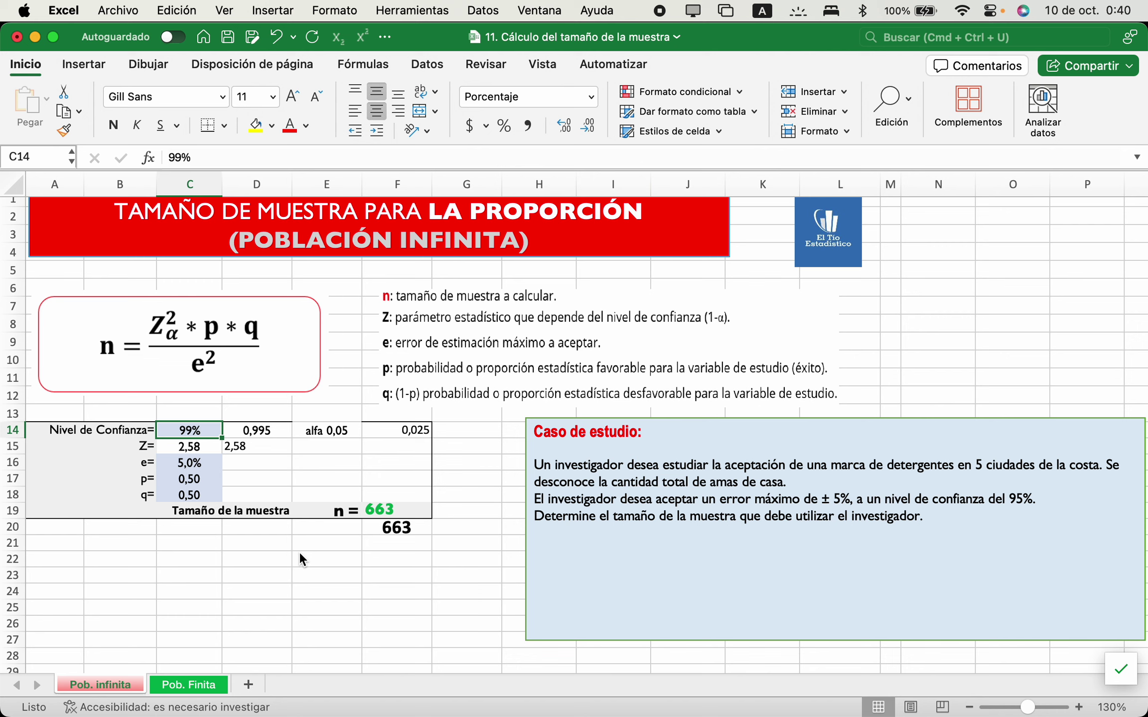
type("50")
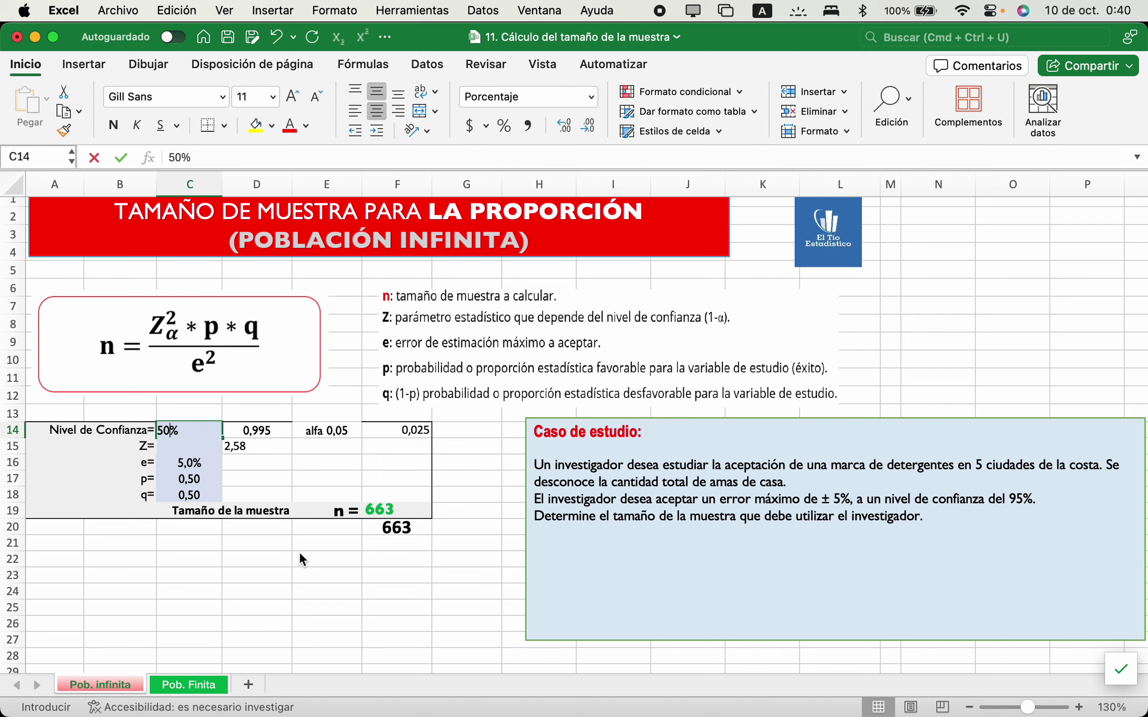
key("Return")
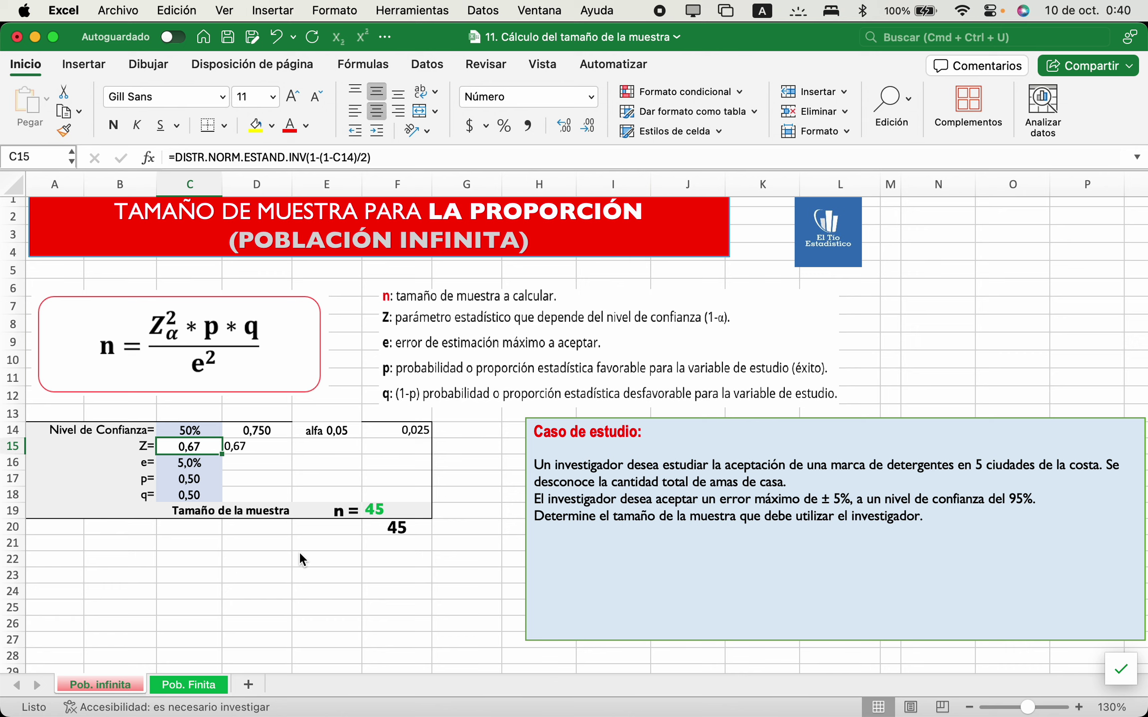
key("super+z")
key("super+z")
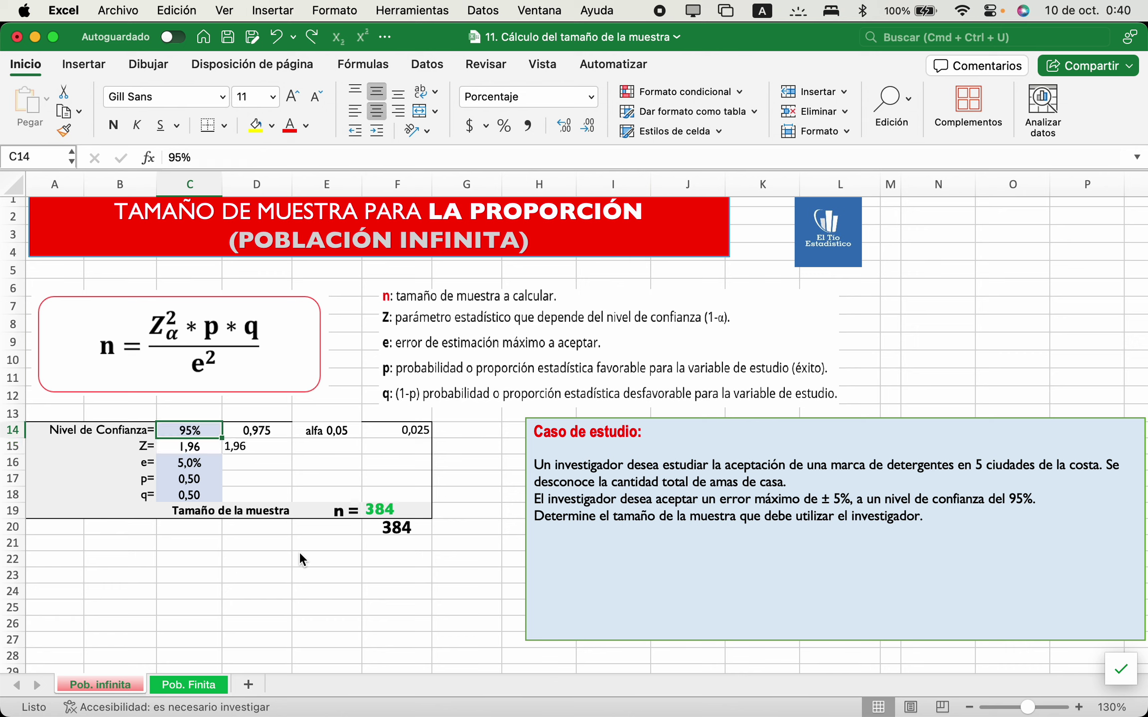
Test the proportion p in cell C17 at 0,8 and undo the change.
left_click(202, 481)
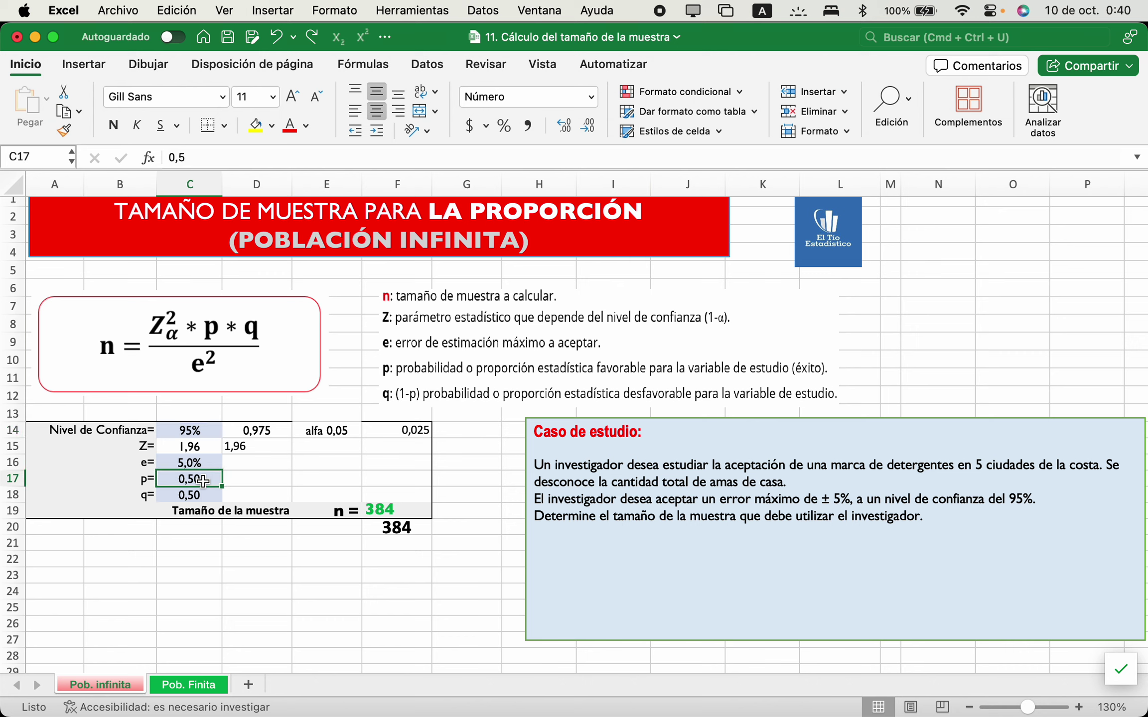
type("0,")
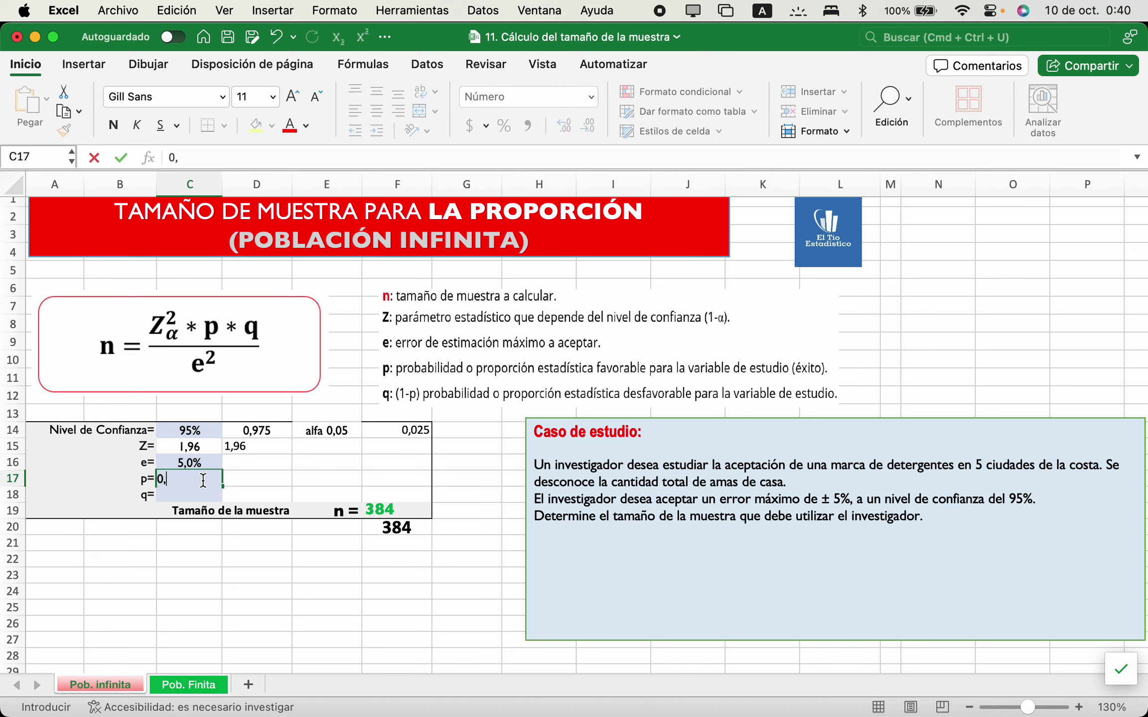
type("8")
key("Return")
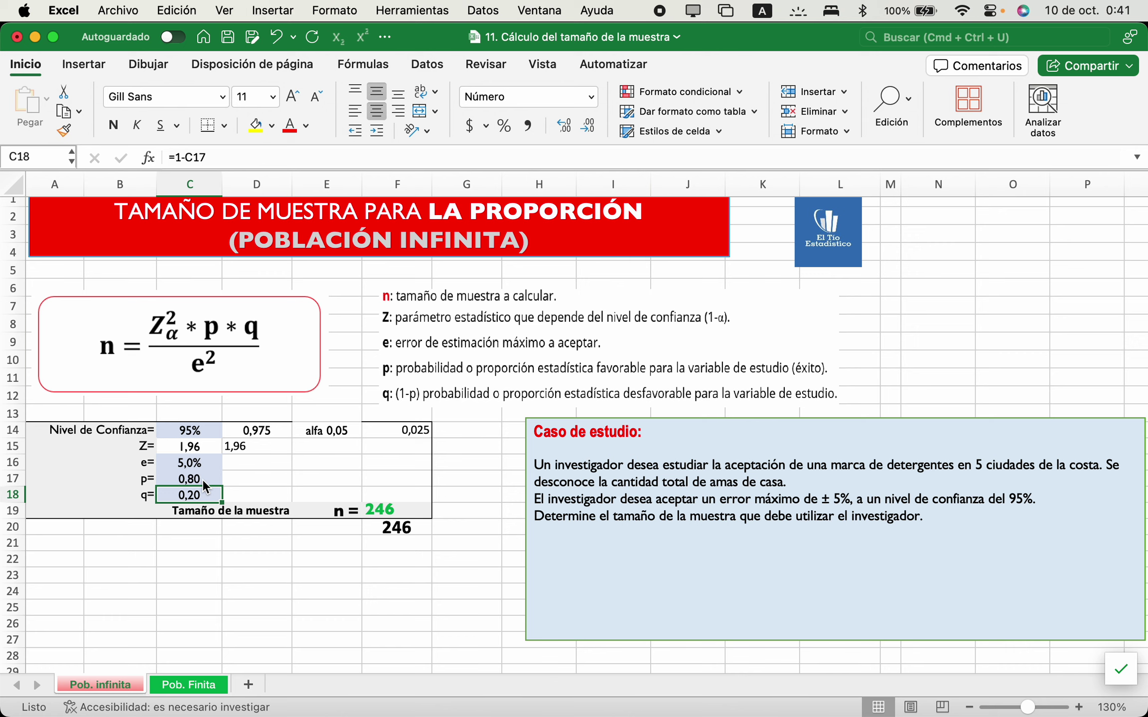
key("super+z")
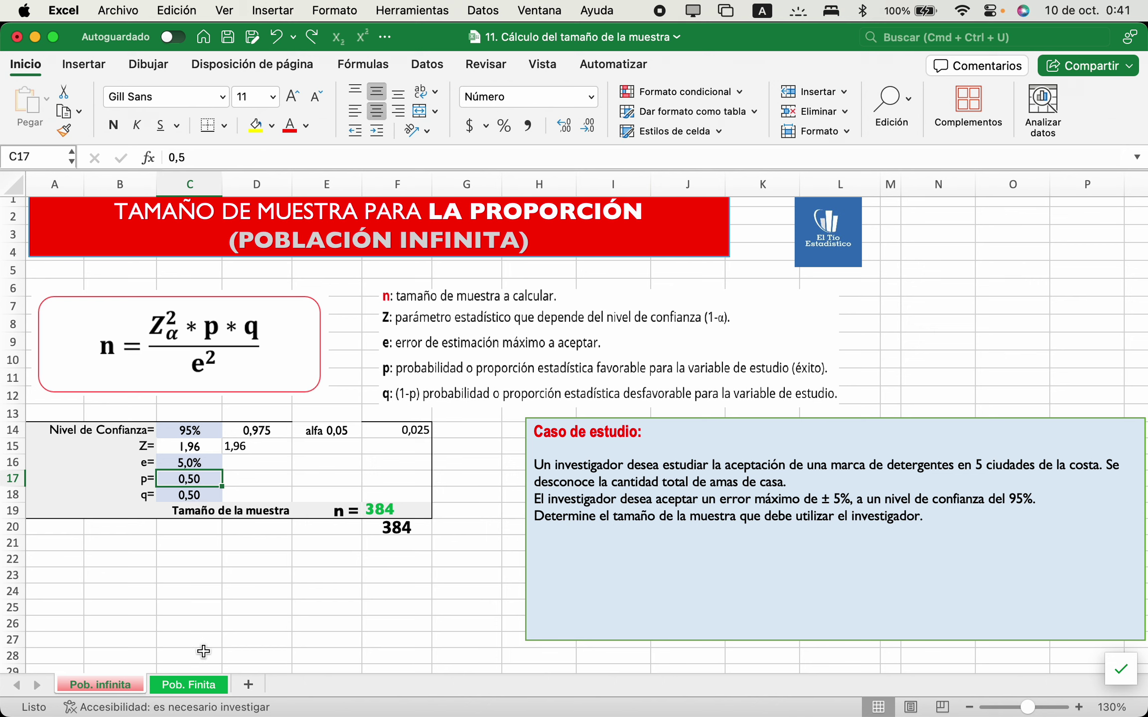
Switch to the Pob. Finita sheet and clear the population size N in cell C14.
left_click(189, 686)
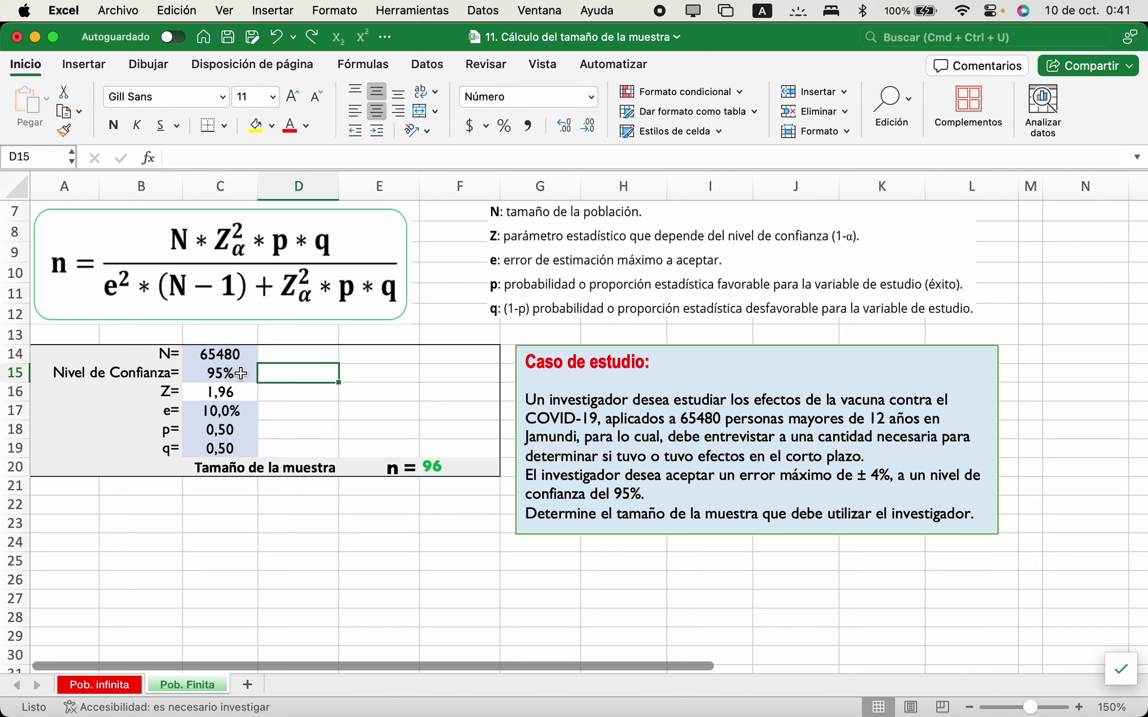
left_click(240, 357)
key("Delete")
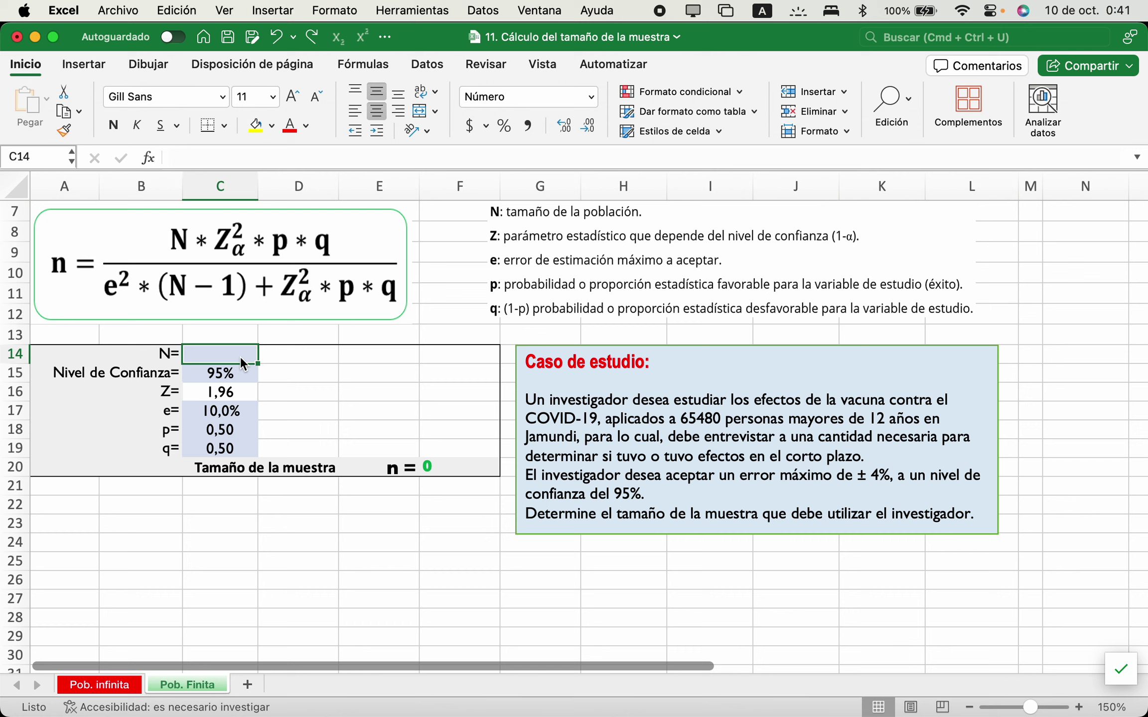
key("Down")
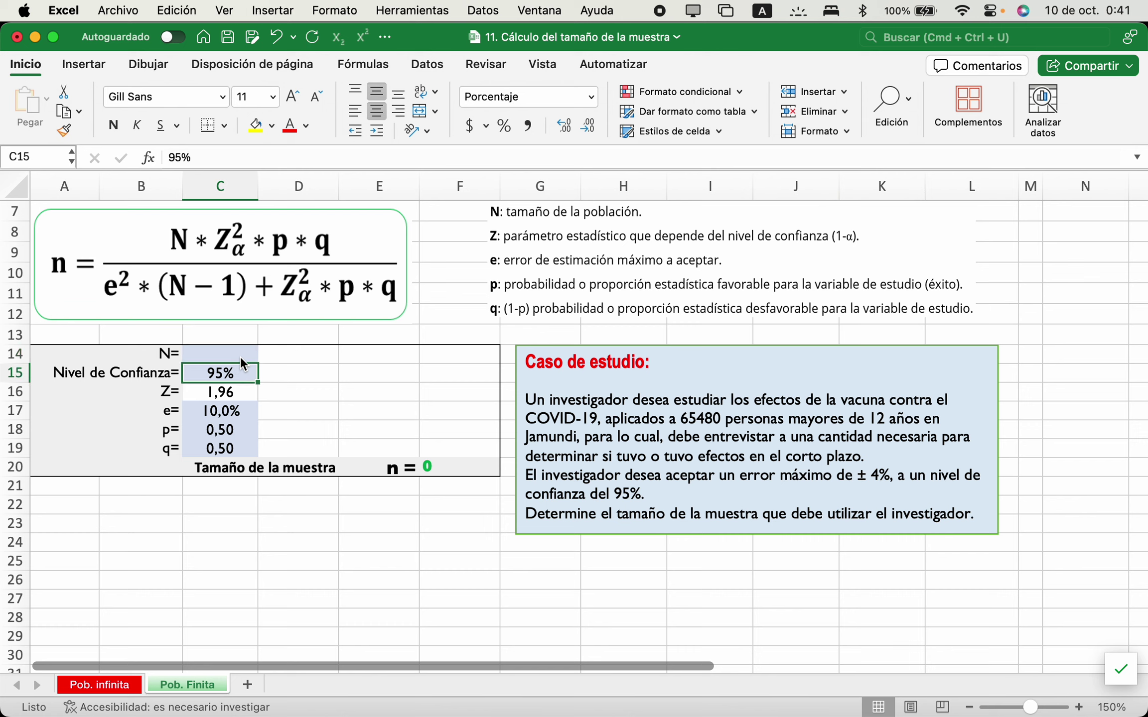
Clear the confidence level in C15, the error e in C17, and the proportions p and q in C18 and C19.
key("Delete")
key("Down")
key("Down")
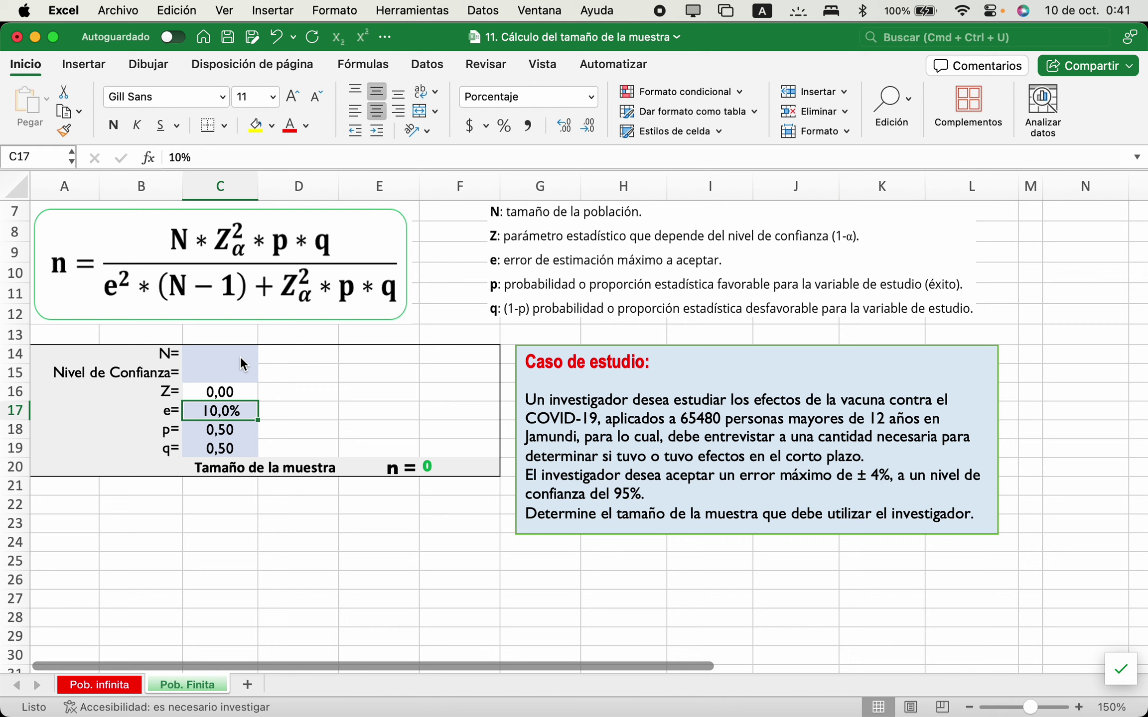
key("Delete")
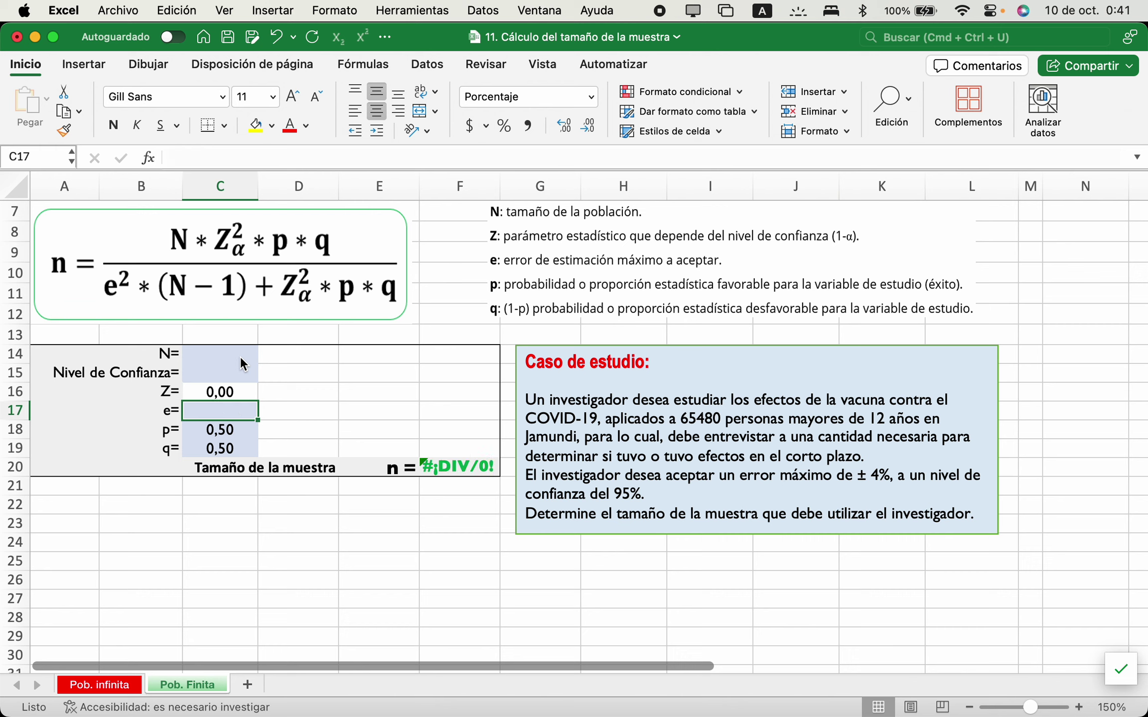
key("Down")
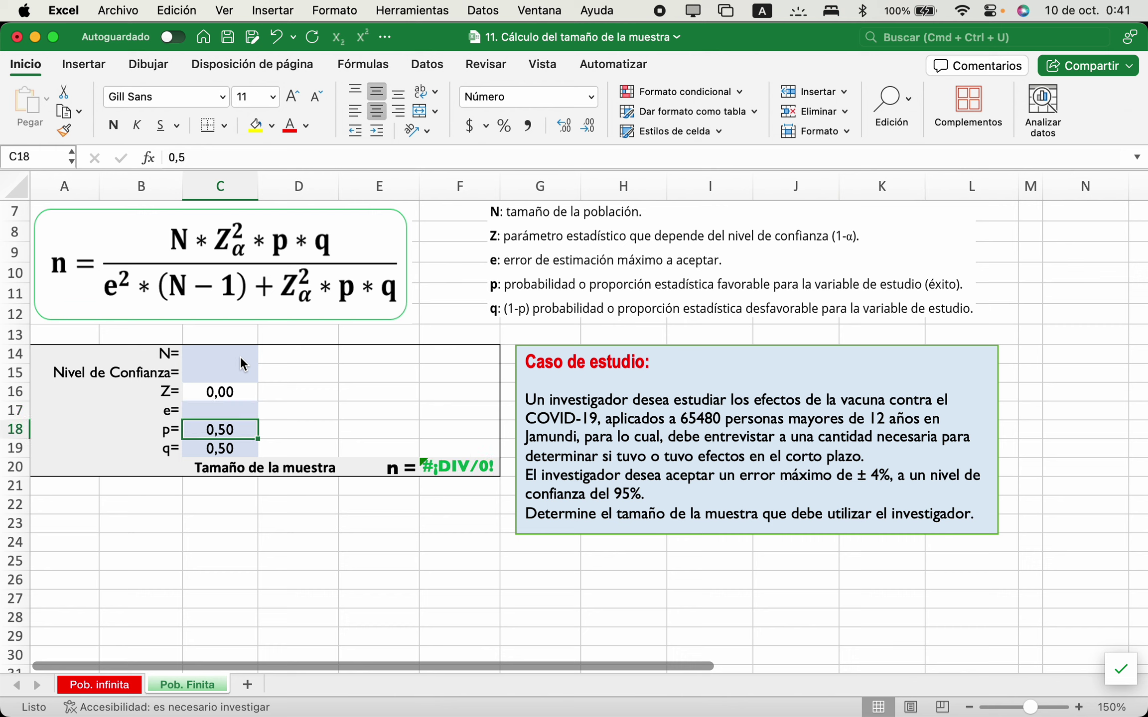
key("Delete")
key("Down")
key("Delete")
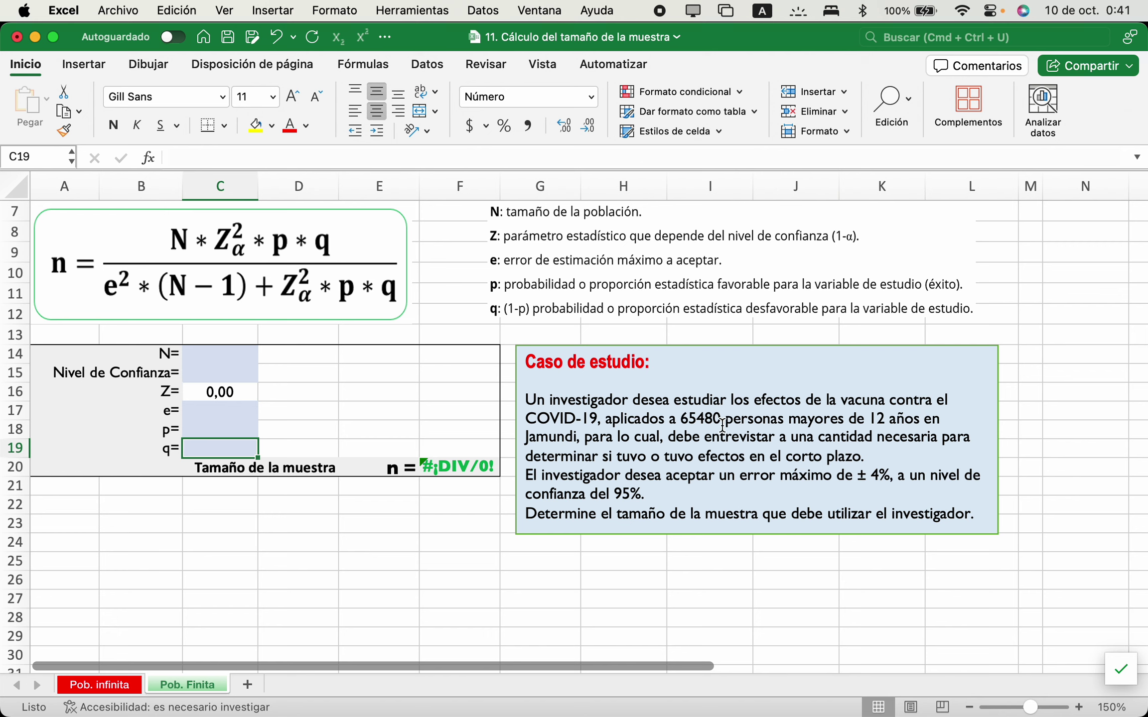
Set the population size N in cell C14 to 65480.
left_click(232, 358)
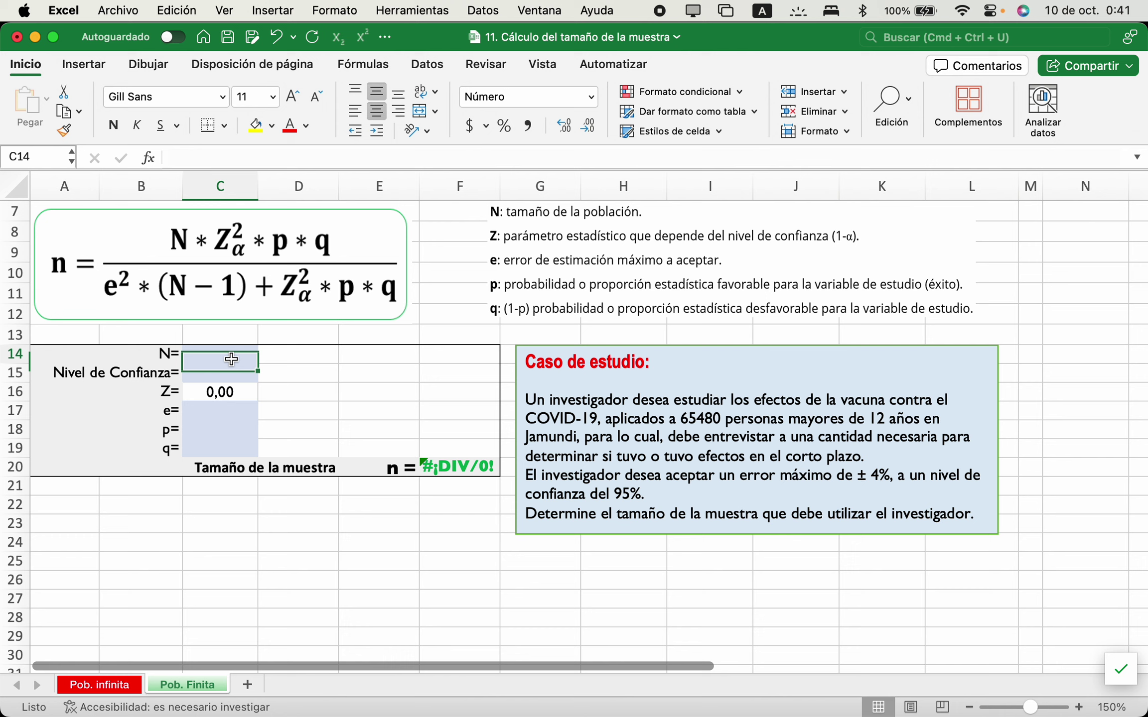
type("65480")
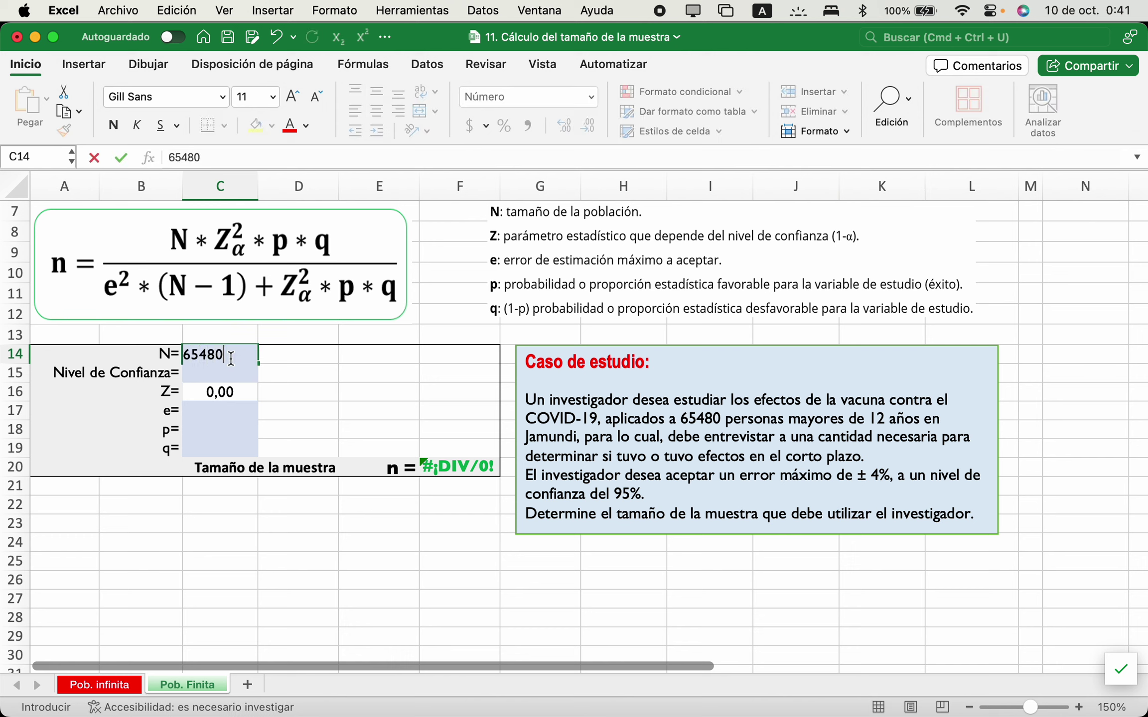
left_click(324, 371)
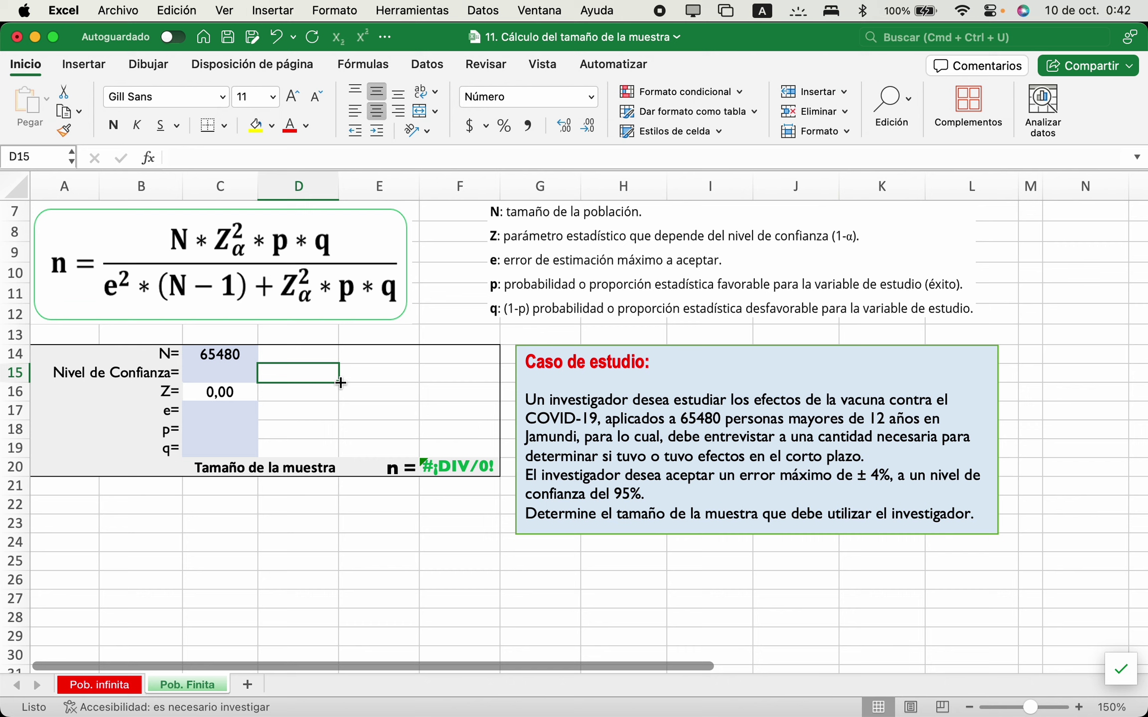
Set the maximum error e in cell C17 to 4% and the confidence level in cell C15 to 95%.
left_click(222, 412)
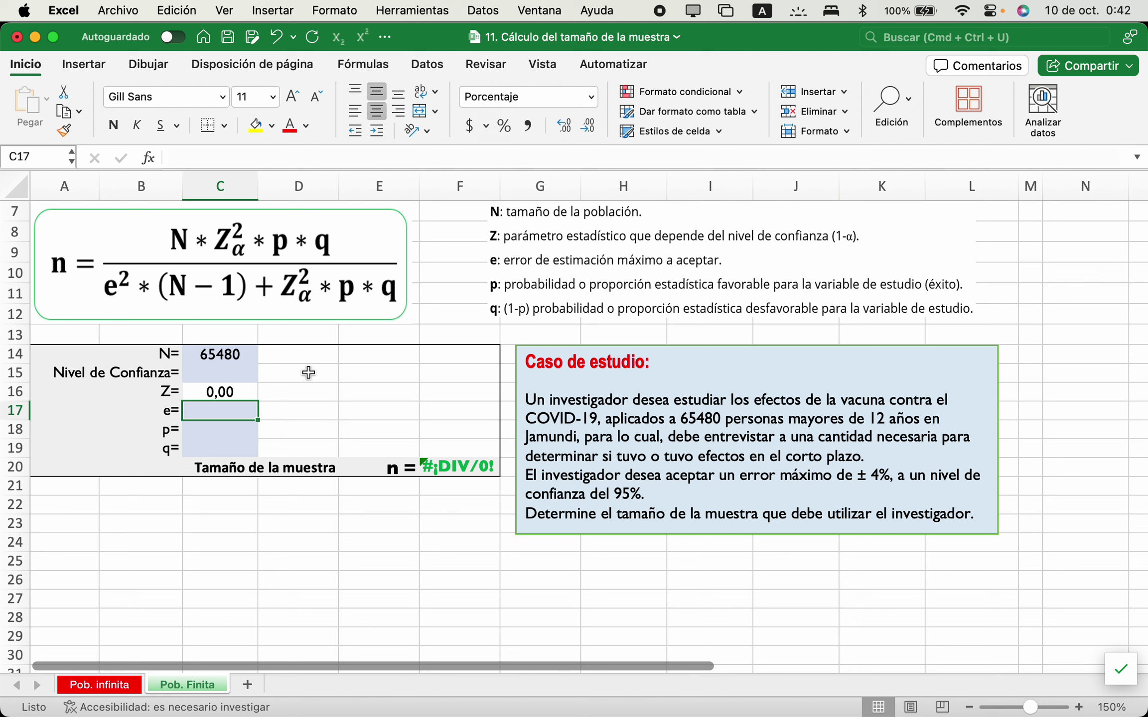
type("4")
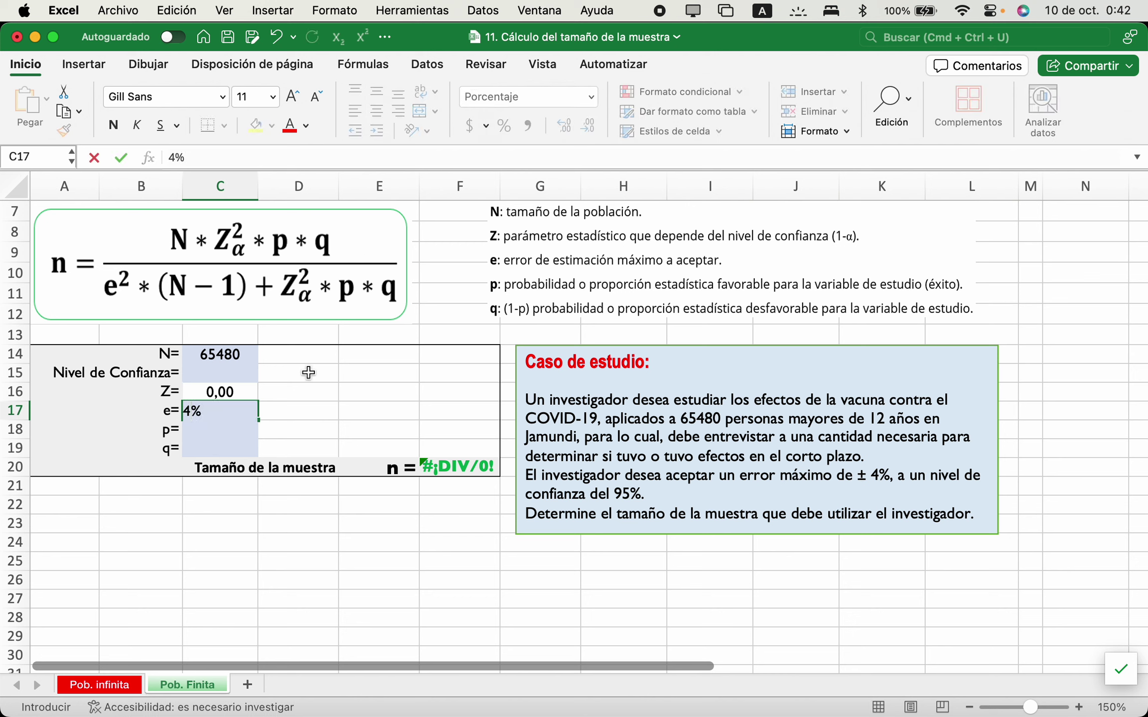
key("Return")
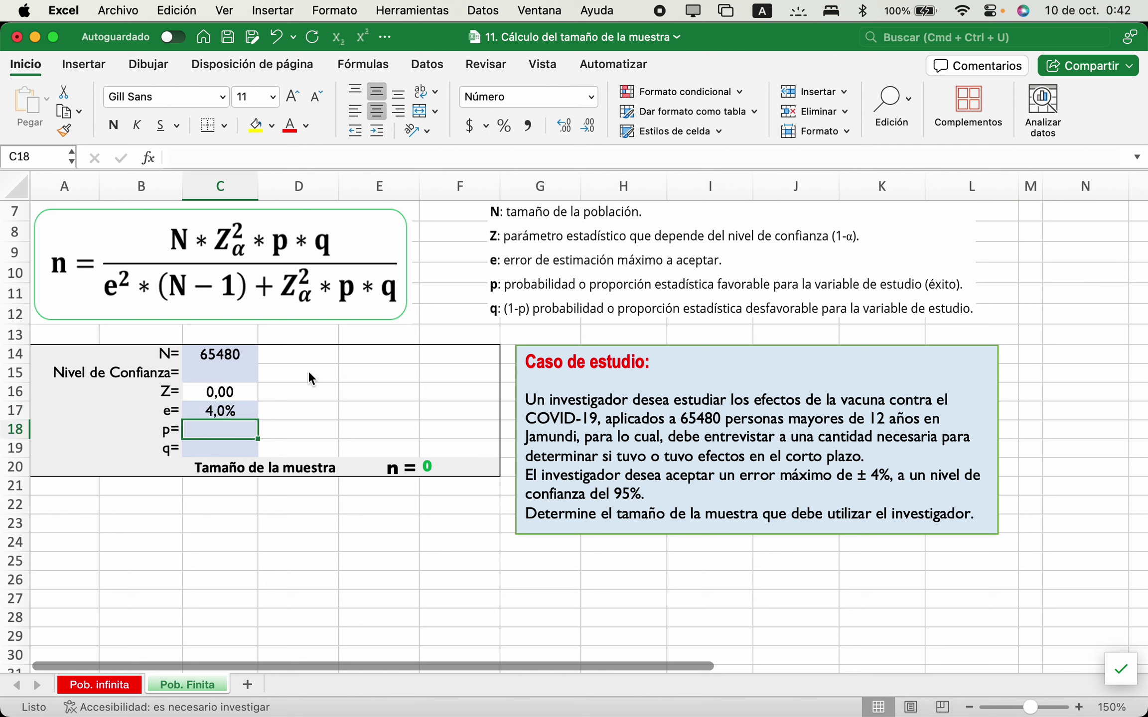
left_click(221, 373)
type("95")
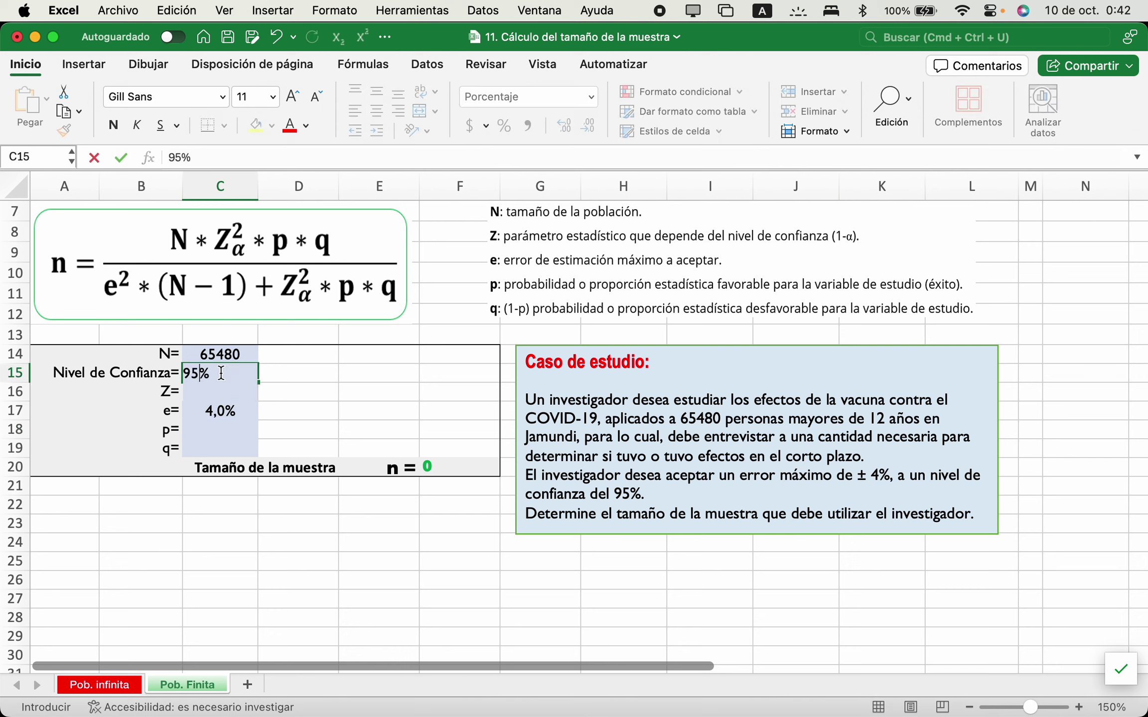
key("Return")
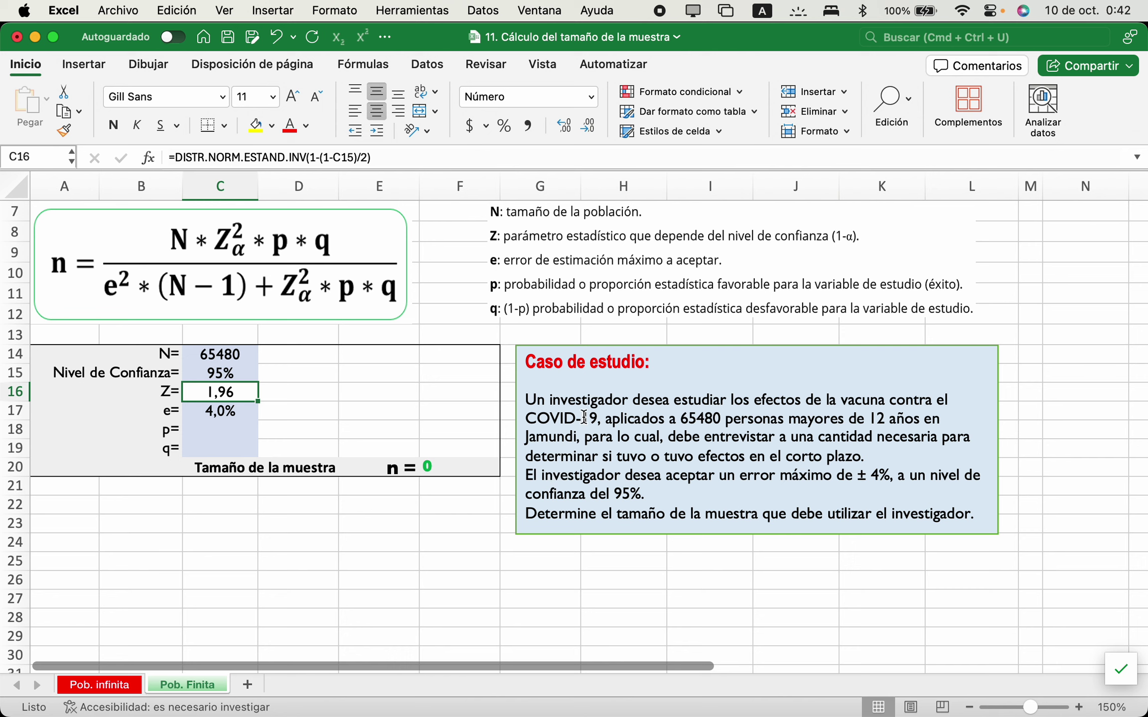
Try entering 0.5 with a decimal point for p in cell C18 and for q in cell C19.
left_click(243, 430)
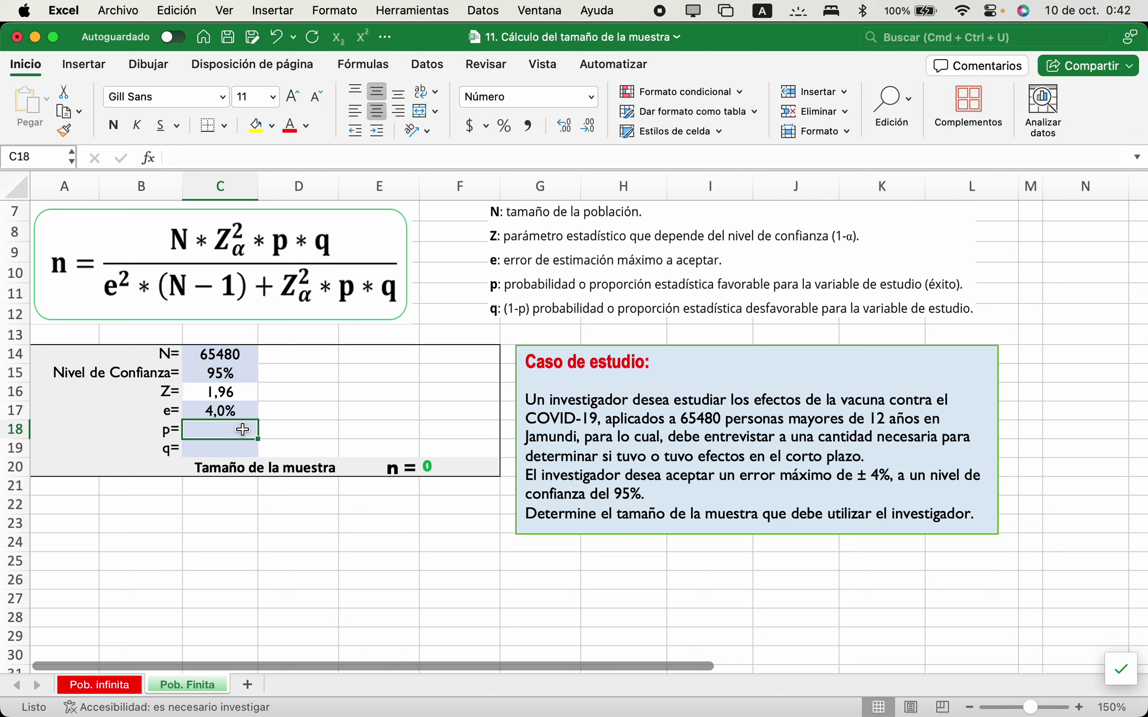
type("0.5")
key("Return")
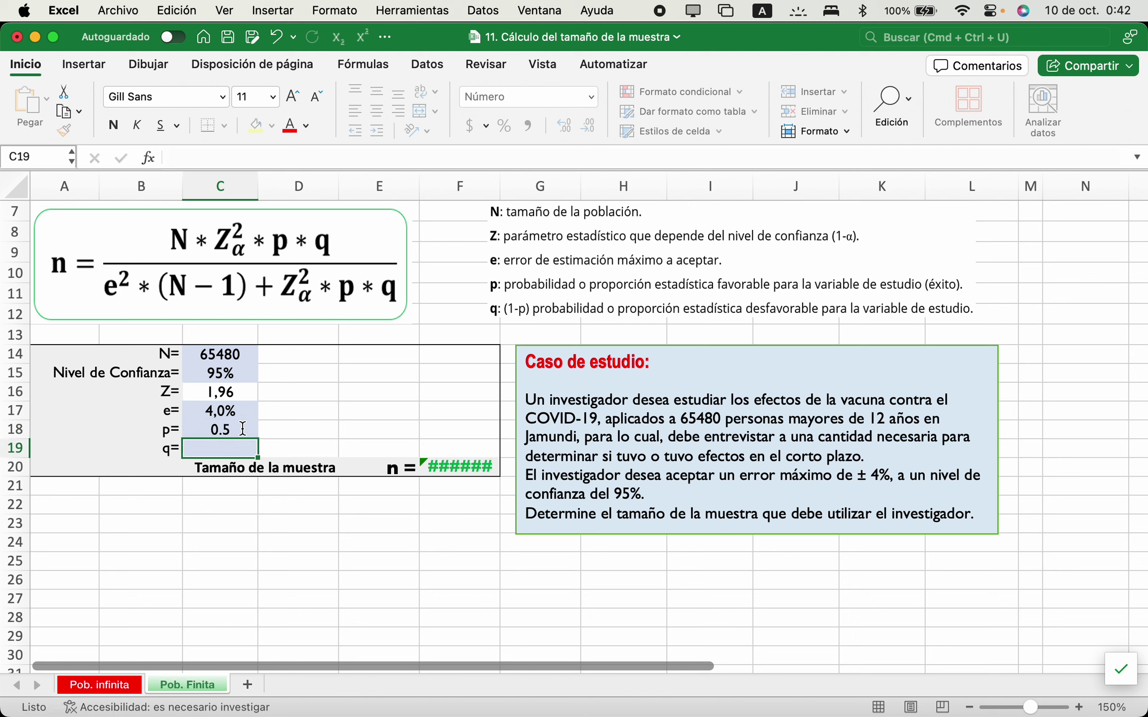
type("0.5")
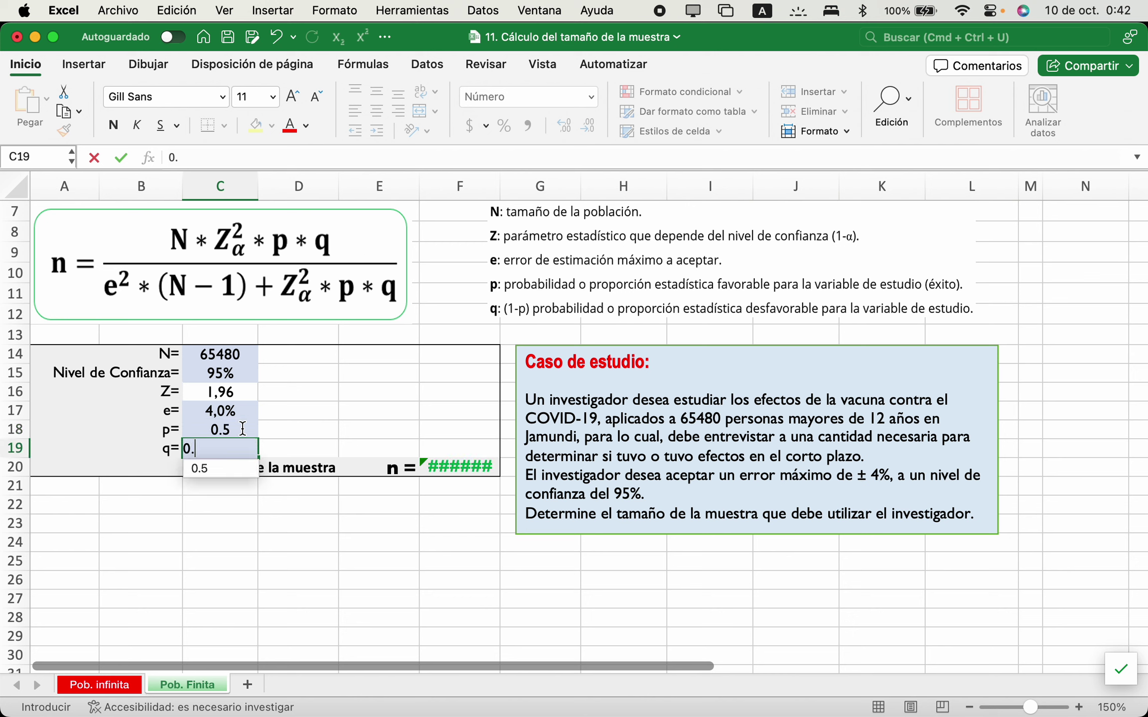
key("Return")
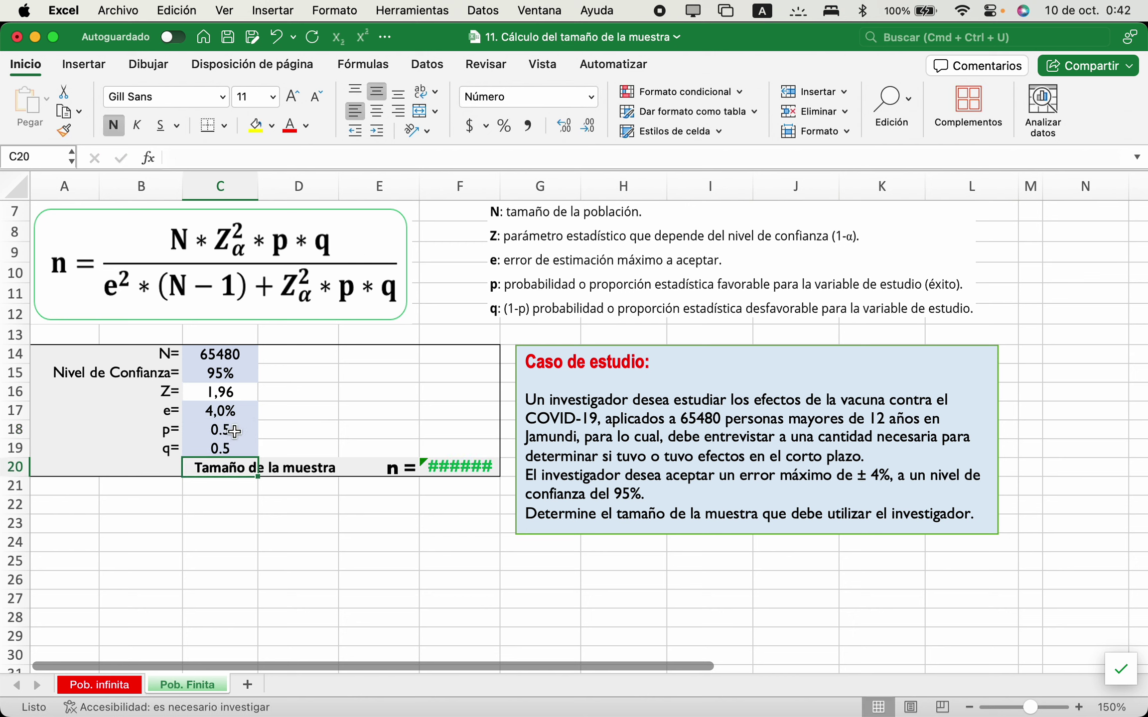
Set the proportion p in cell C18 to 0,5 with a decimal comma.
left_click(234, 431)
type("0,5")
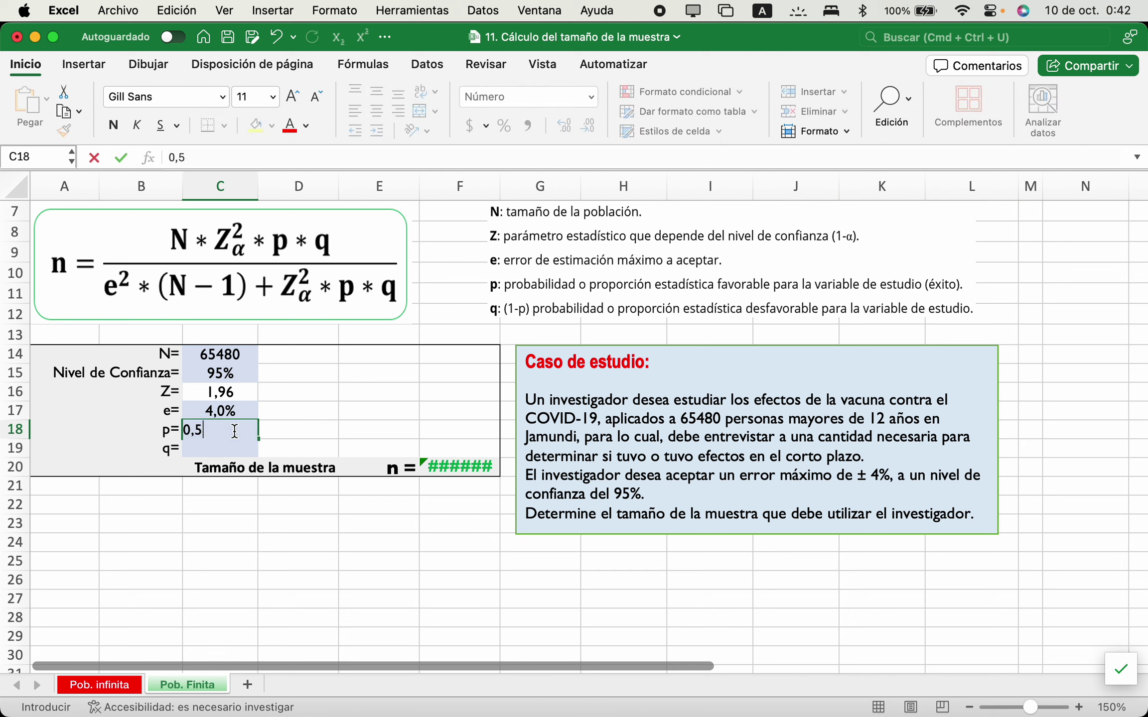
key("Return")
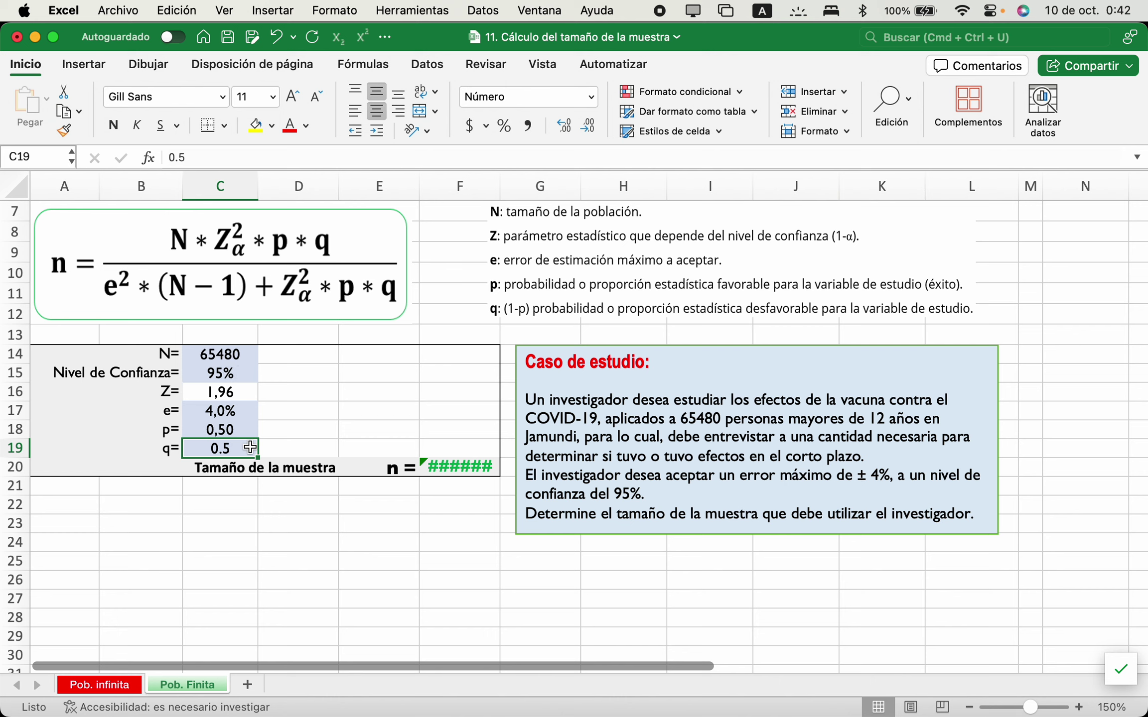
Replace the proportion q in cell C19 with the formula =1-C18.
type("0")
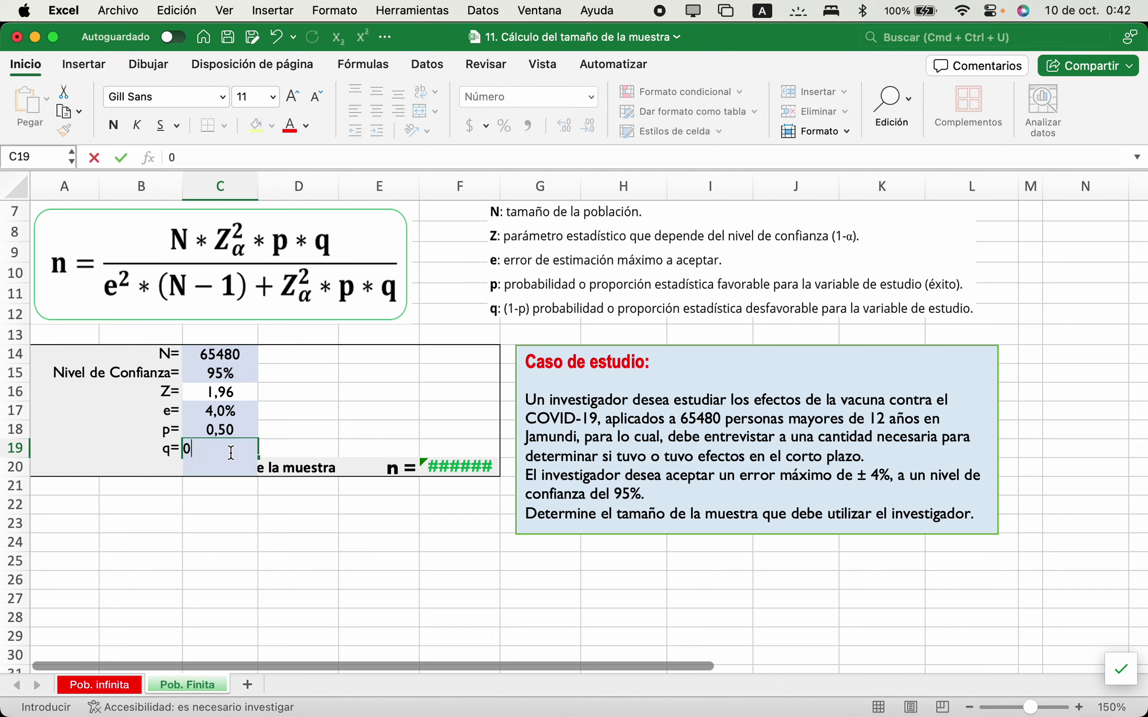
key("BackSpace")
type("1-")
key("BackSpace")
key("BackSpace")
type("=1")
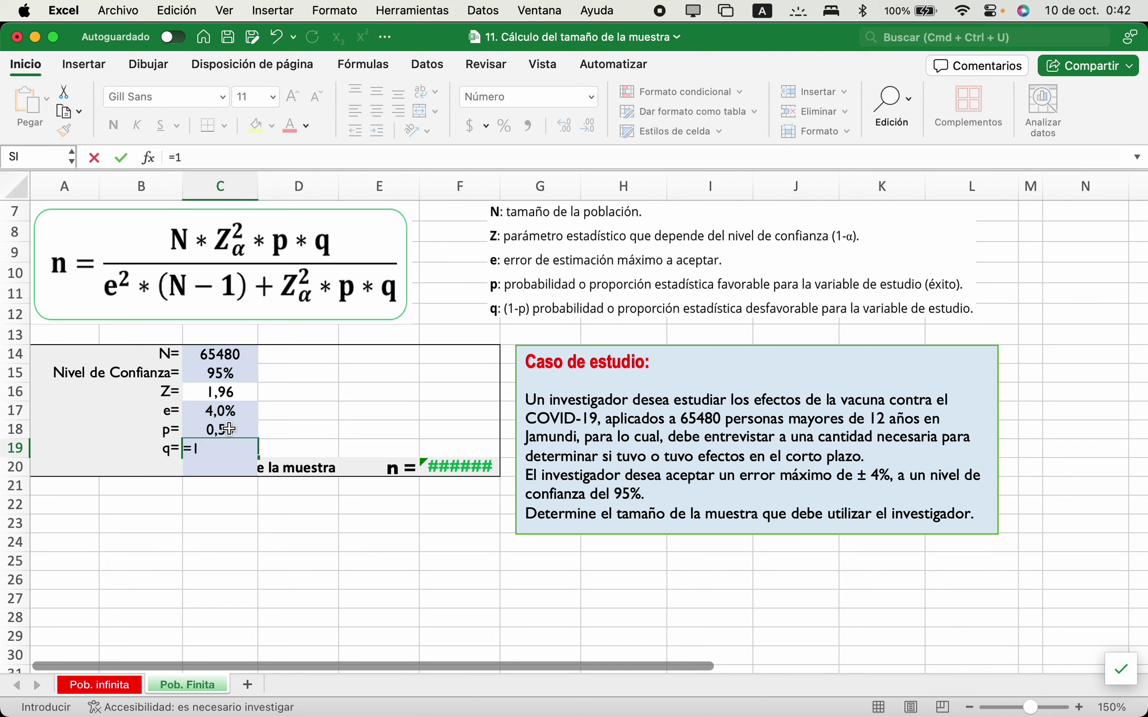
type("-")
left_click(229, 430)
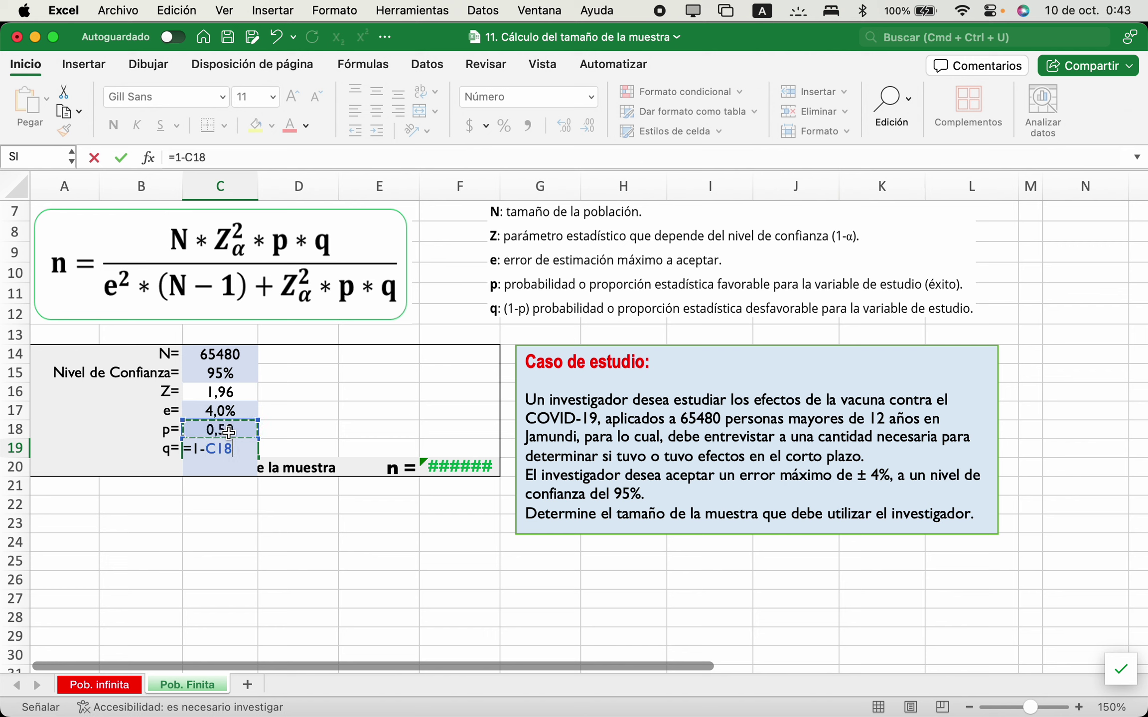
key("Return")
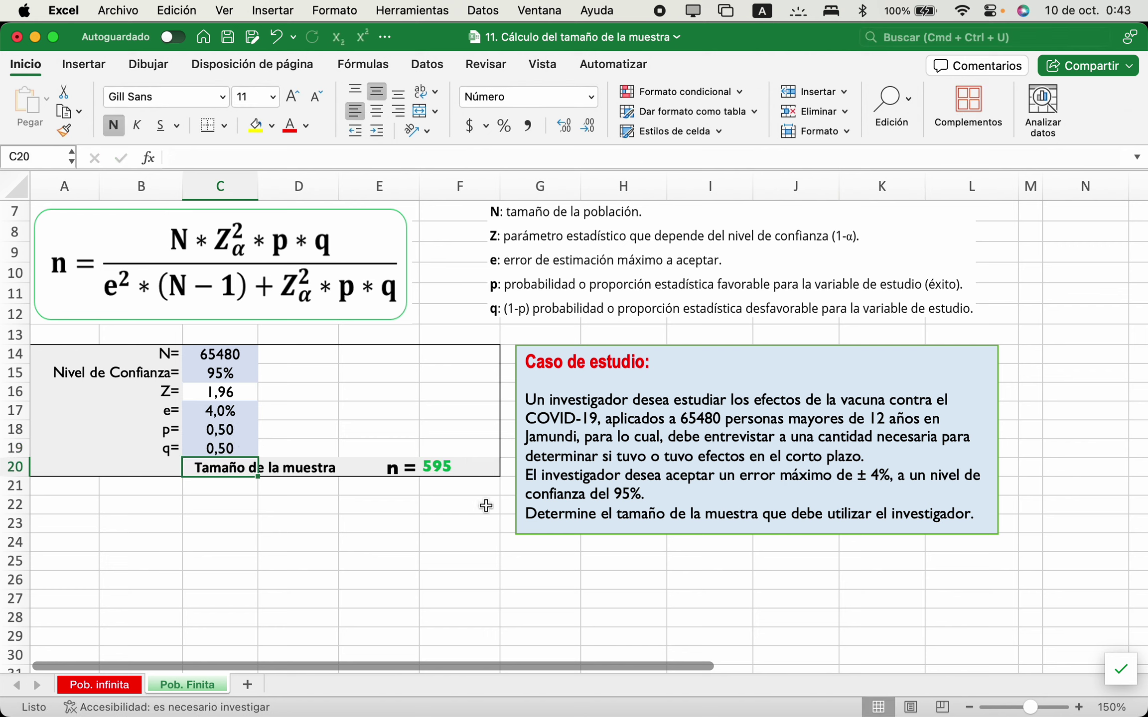
left_click(387, 492)
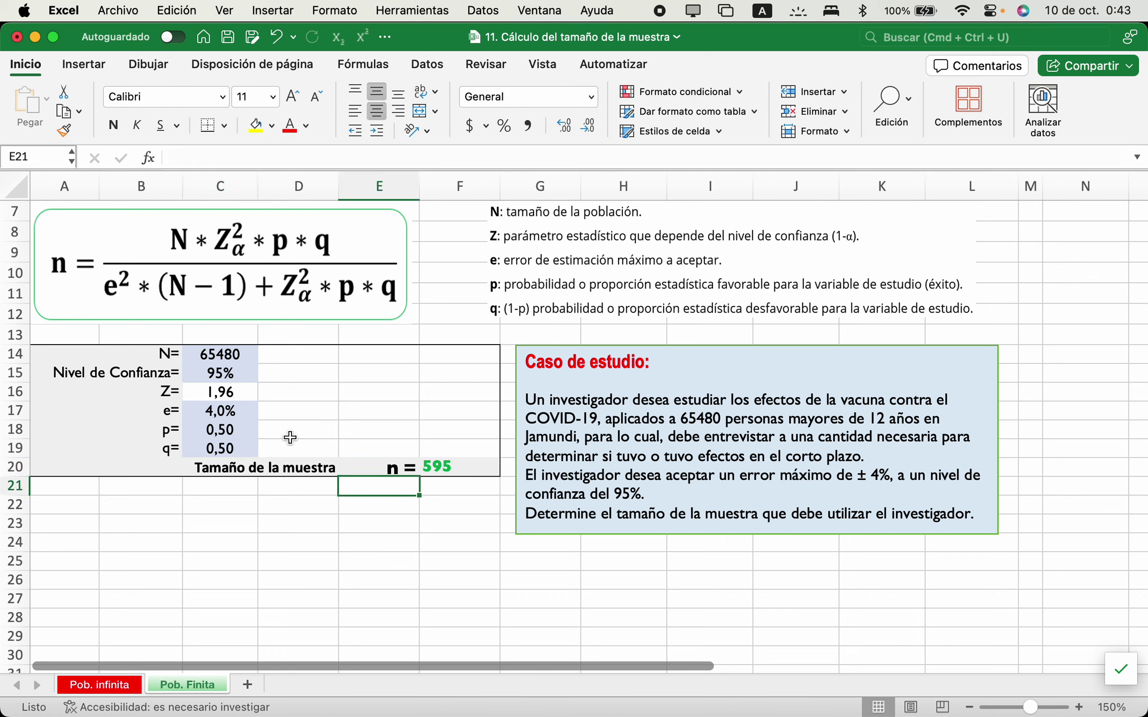
Calculate the Z value in cell D16 with the formula =DISTR.NORM.ESTAND.INV(1-(1-C15)/2).
left_click(277, 389)
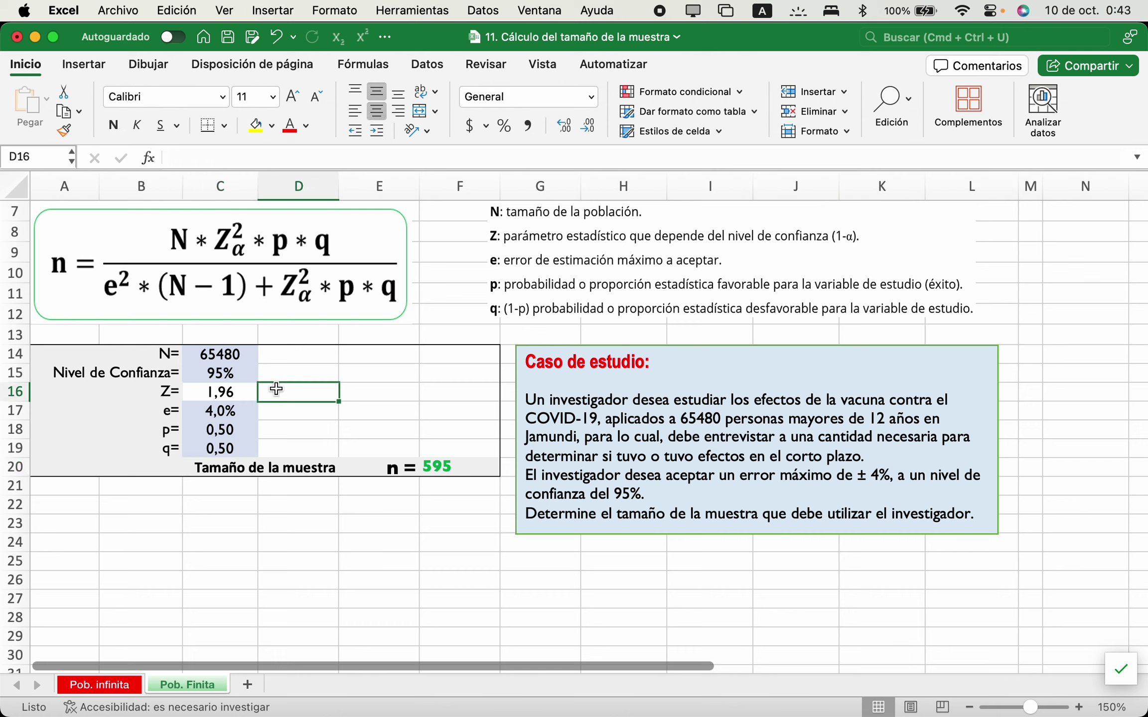
type("=inv")
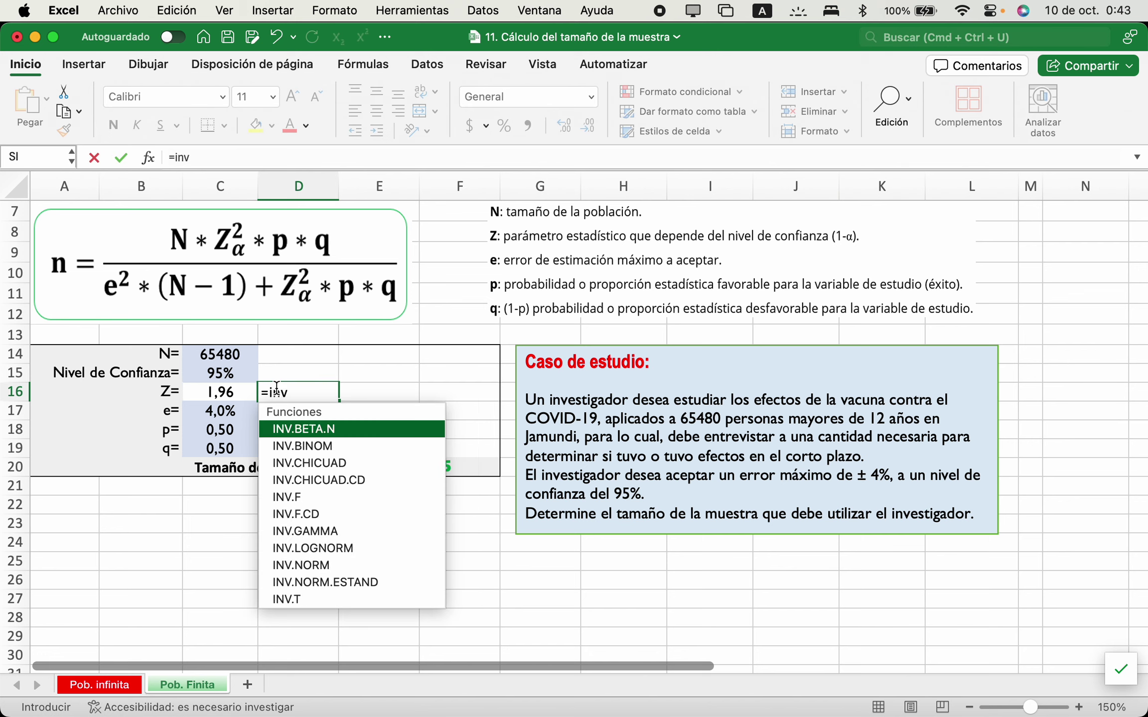
key("BackSpace")
key("BackSpace")
key("BackSpace")
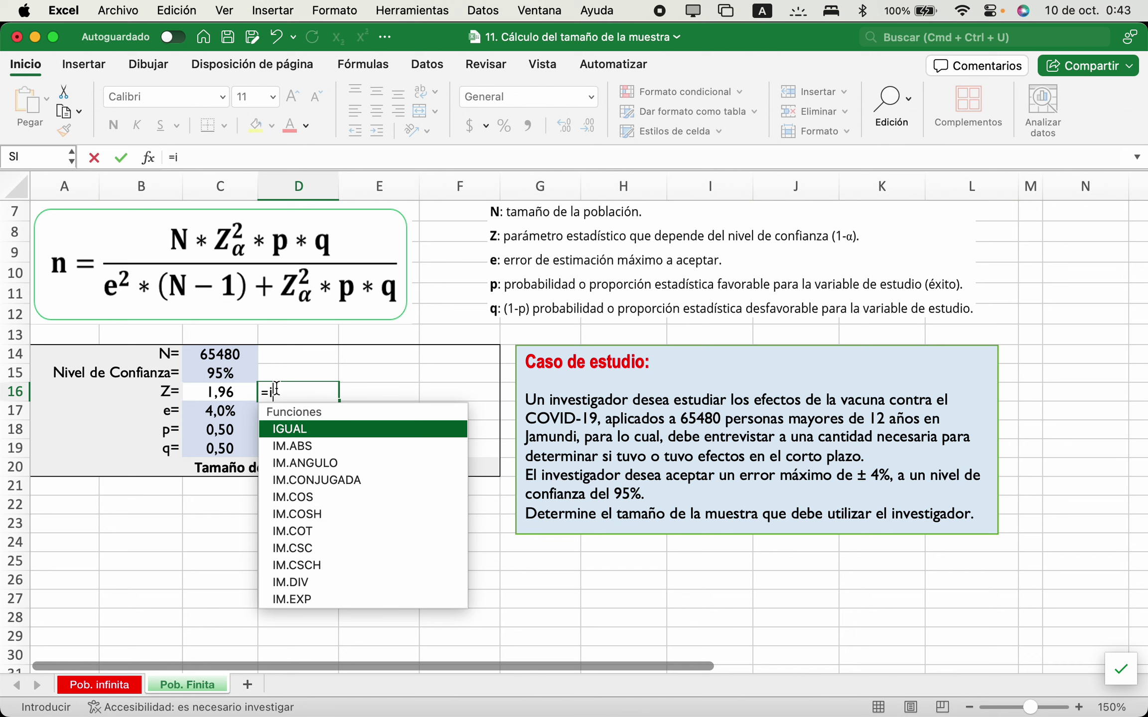
type("distr")
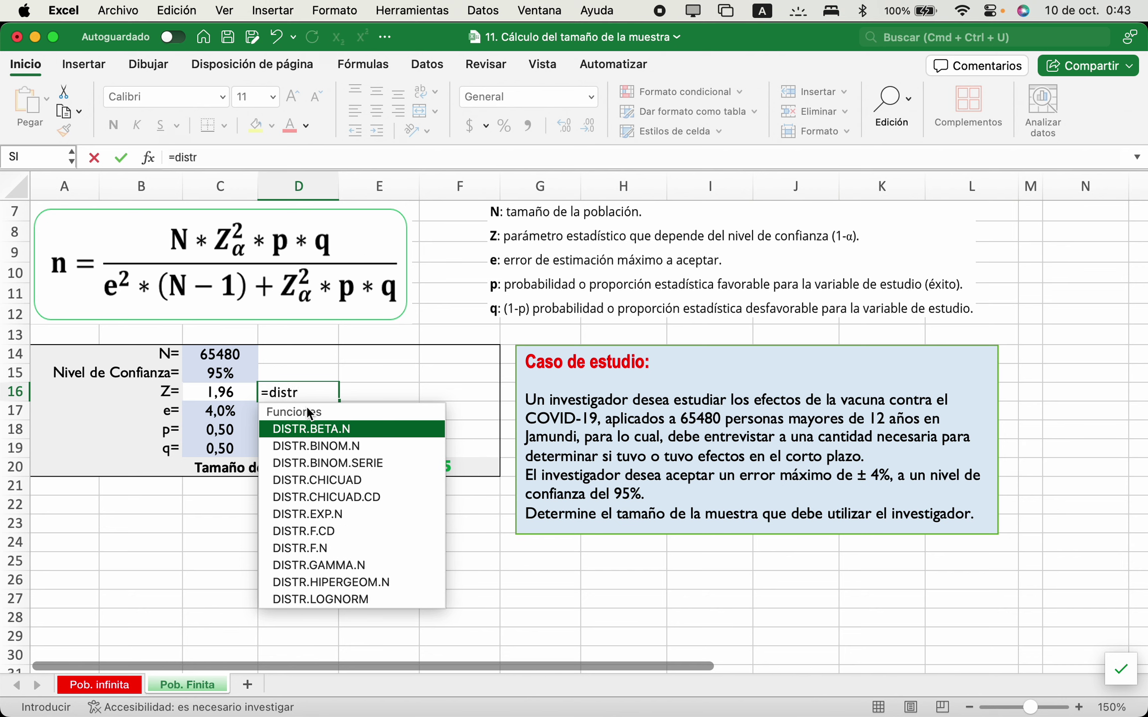
type(".no")
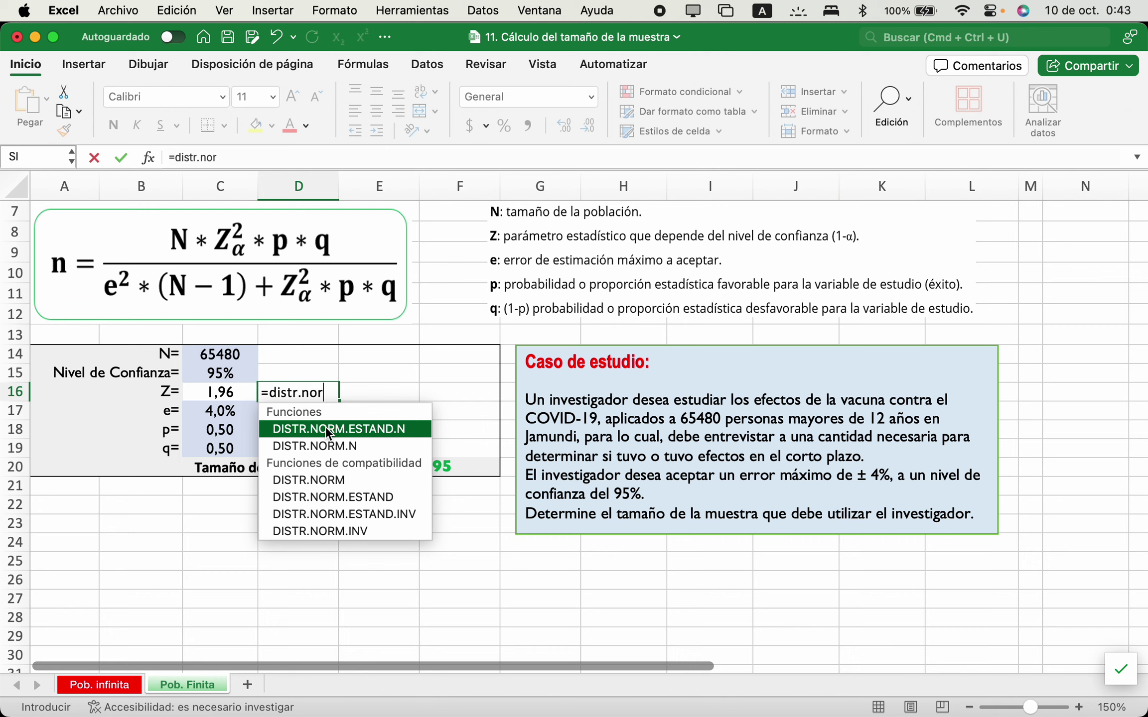
type("r")
double_click(343, 508)
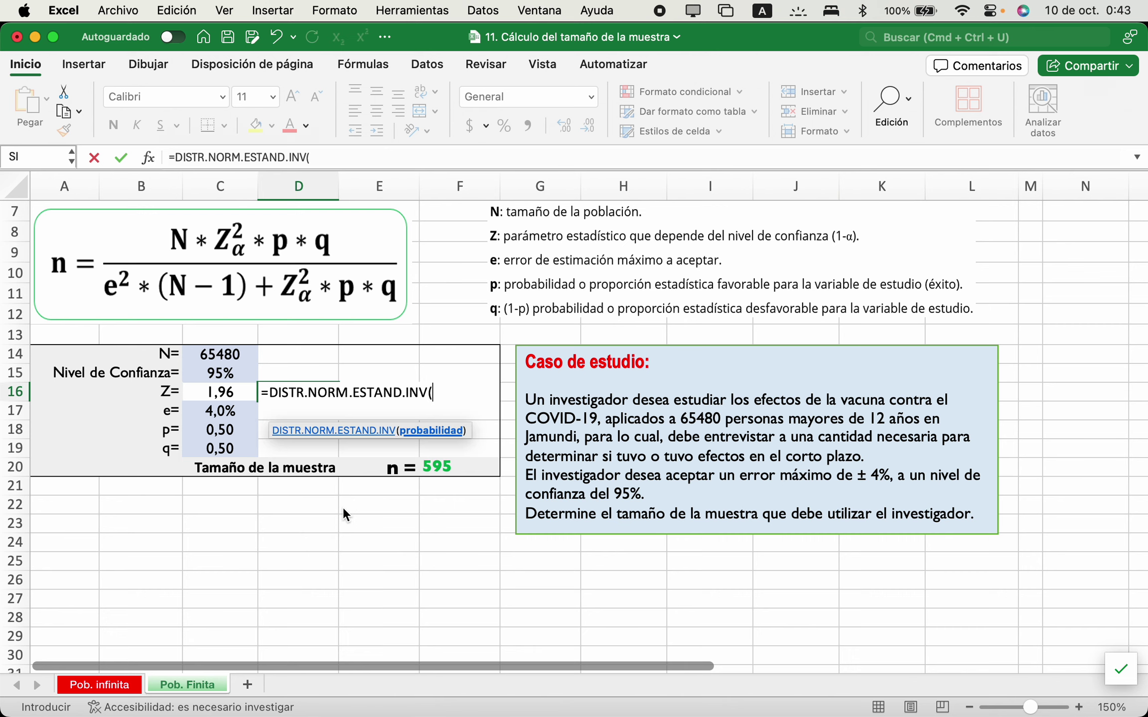
type("1-(1-")
left_click(238, 376)
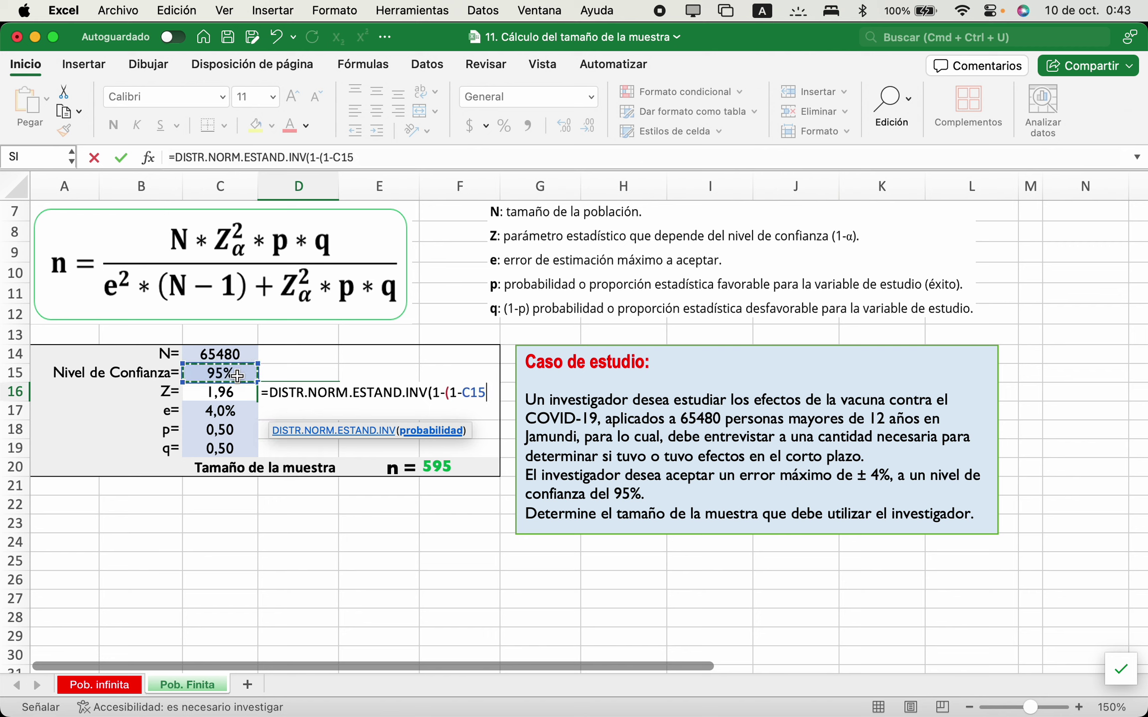
type(")")
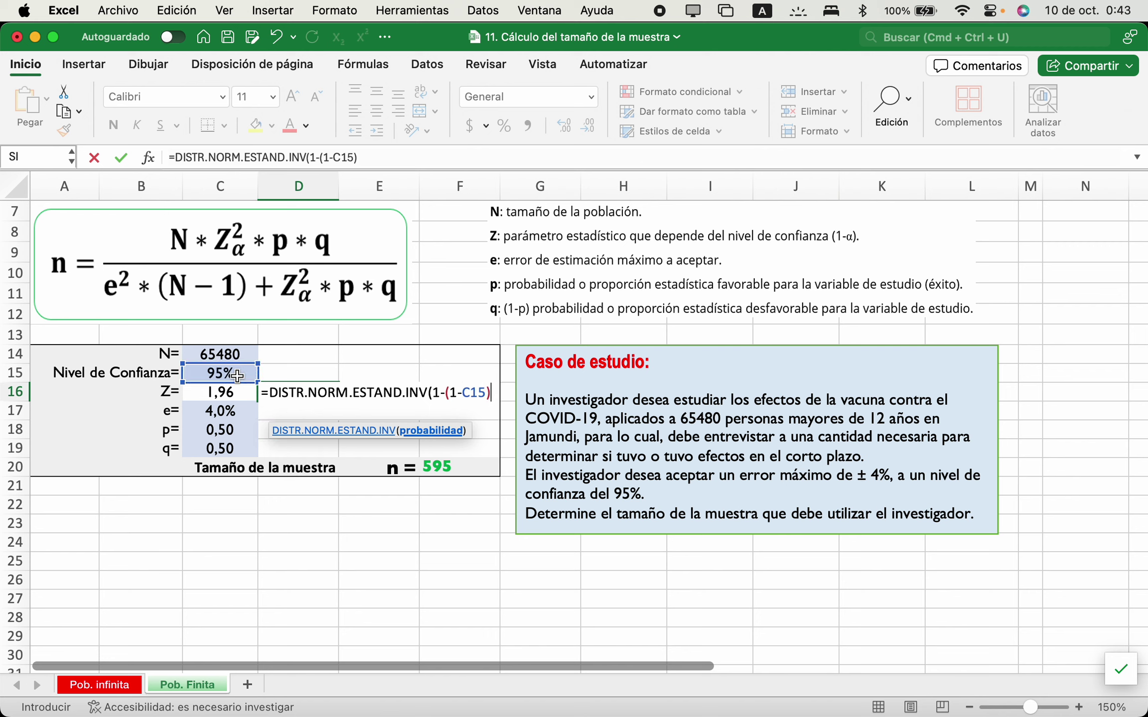
type("/2)")
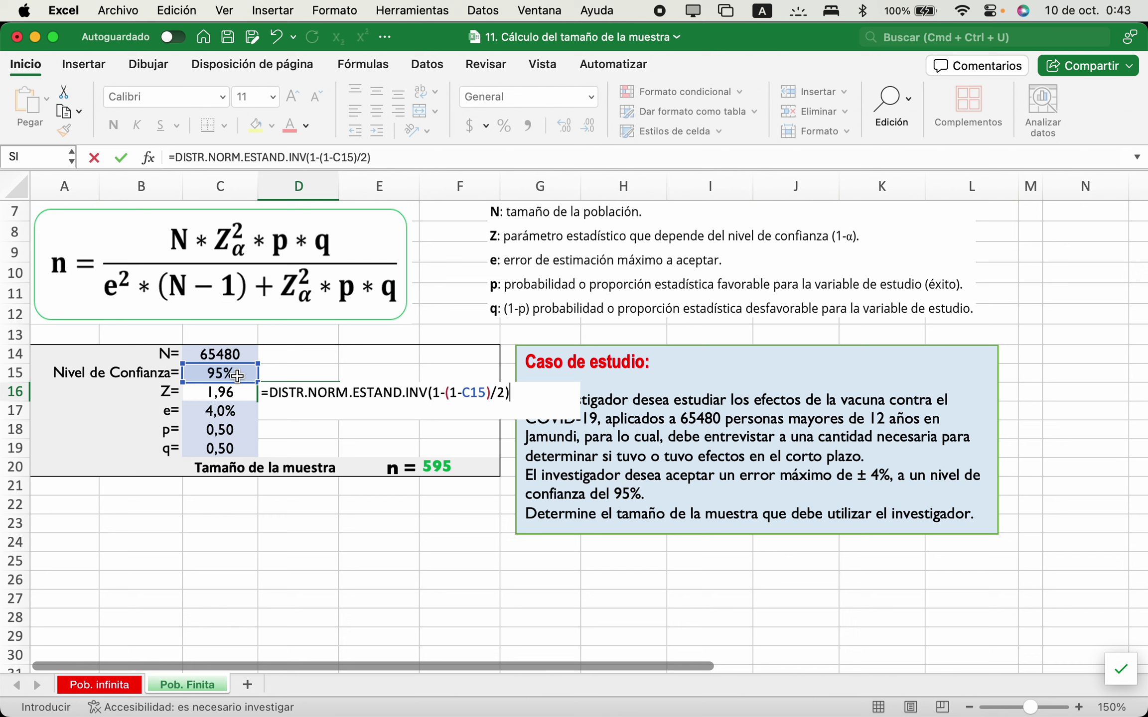
key("Return")
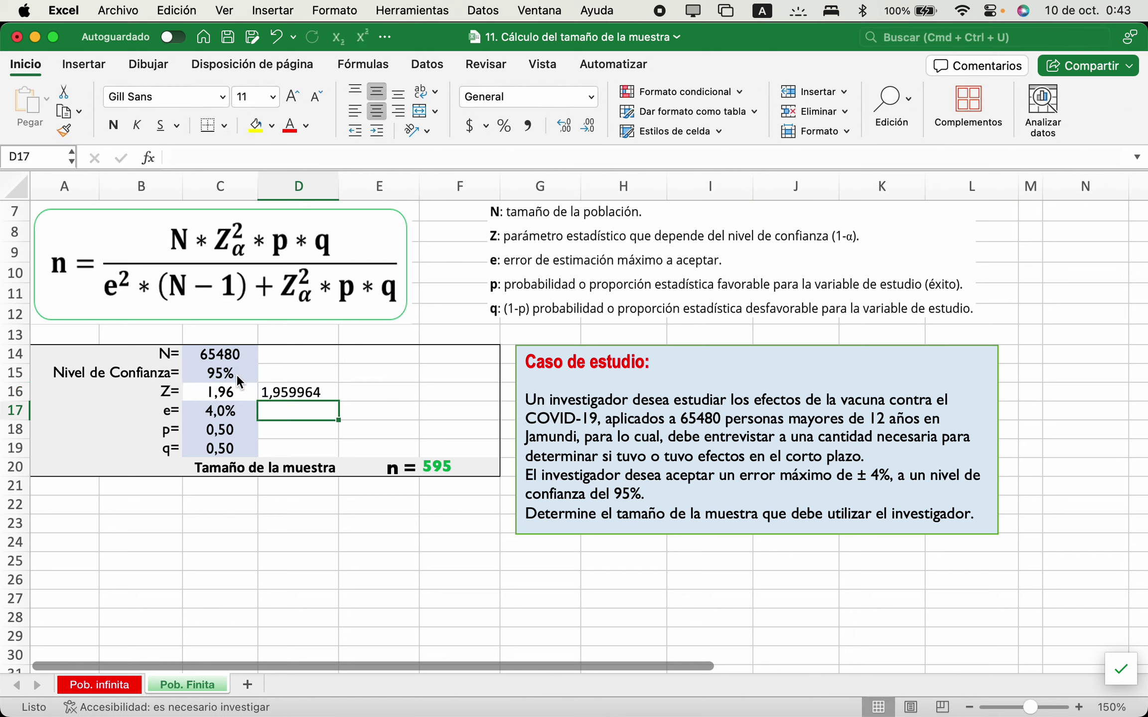
Format the calculated Z value in cell D16 to show two decimal places.
left_click(297, 393)
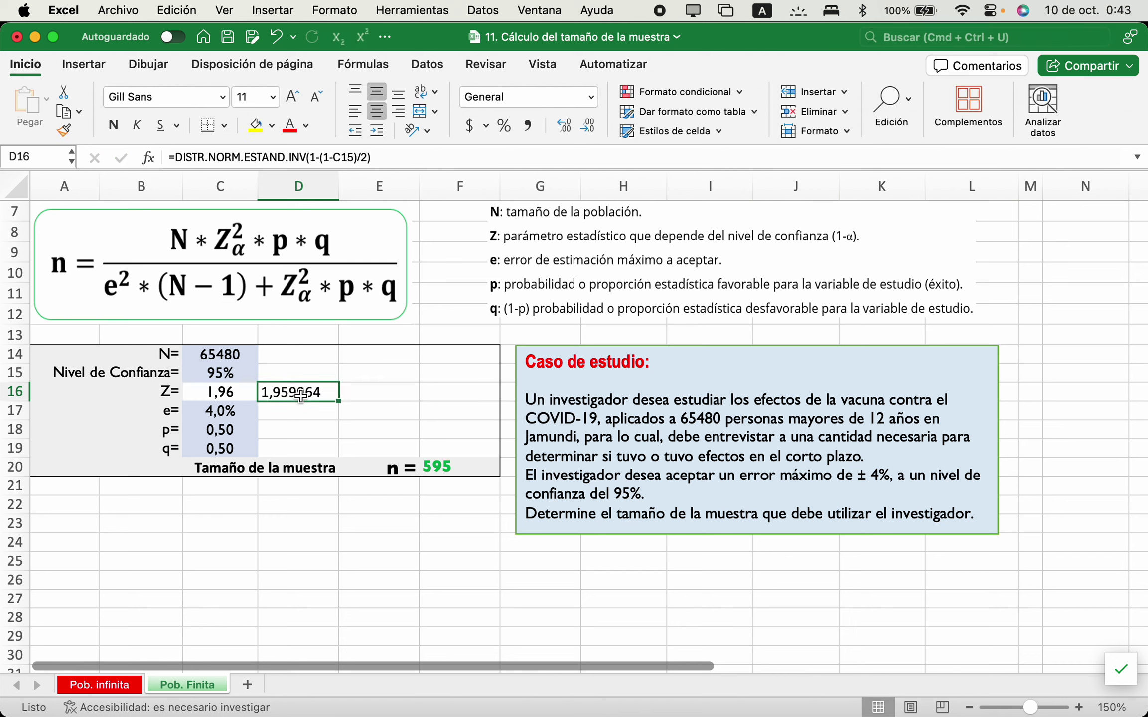
left_click(559, 125)
left_click(559, 125)
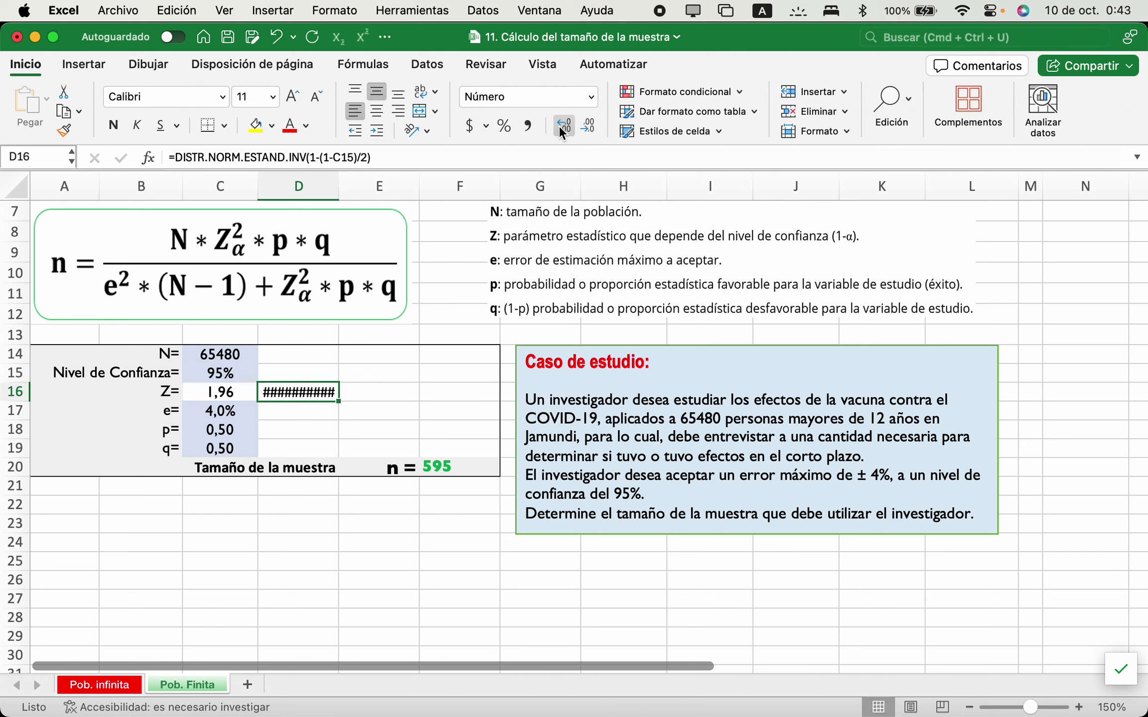
left_click(589, 126)
left_click(588, 126)
left_click(588, 125)
left_click(588, 125)
left_click(588, 126)
left_click(588, 126)
left_click(589, 125)
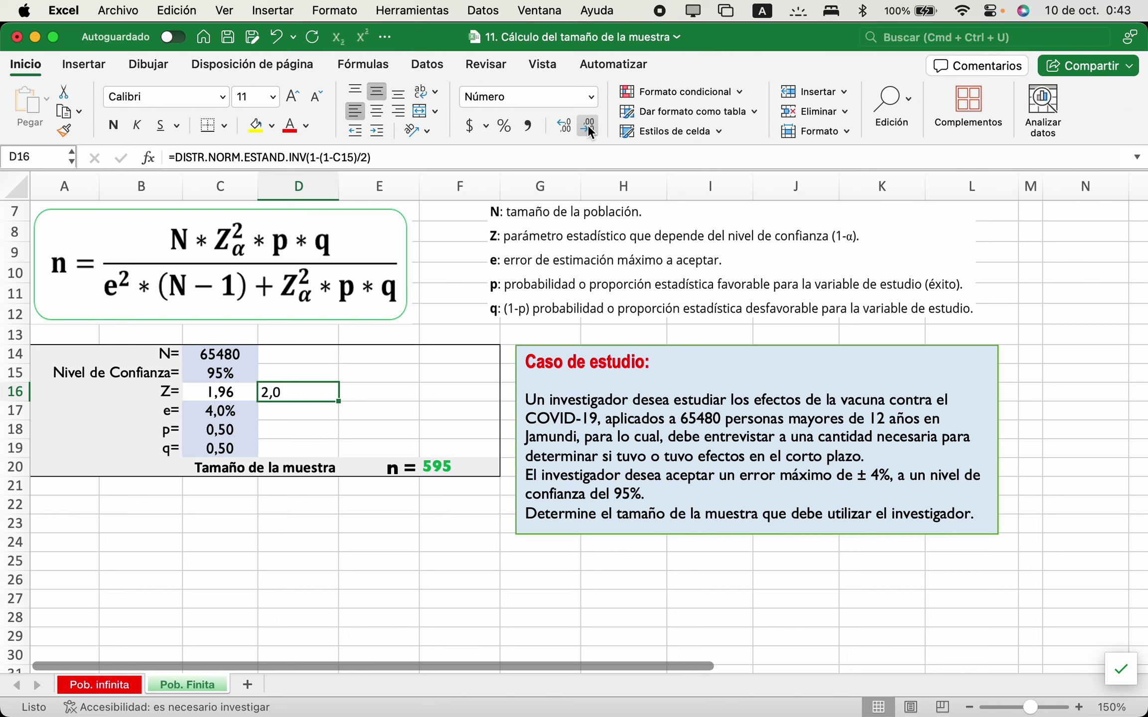
left_click(559, 124)
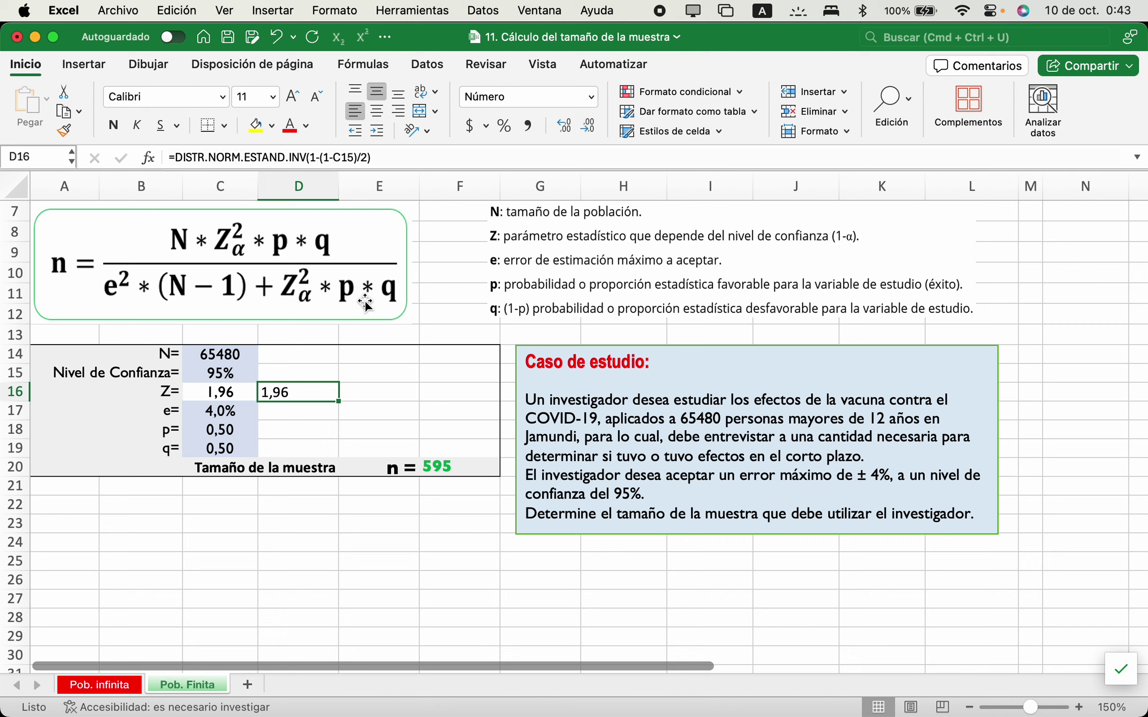
Enter the significance level 0,05 in cell D15 with a decimal comma.
left_click_drag(298, 372, 298, 392)
key("BackSpace")
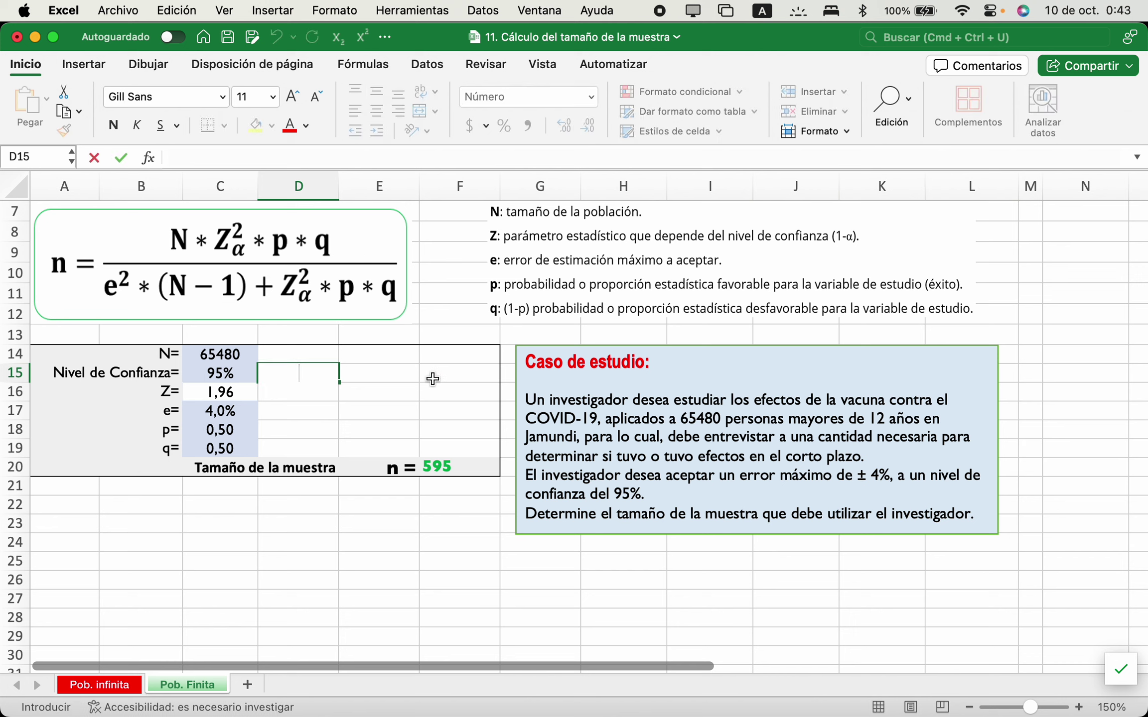
left_click(394, 412)
left_click(323, 375)
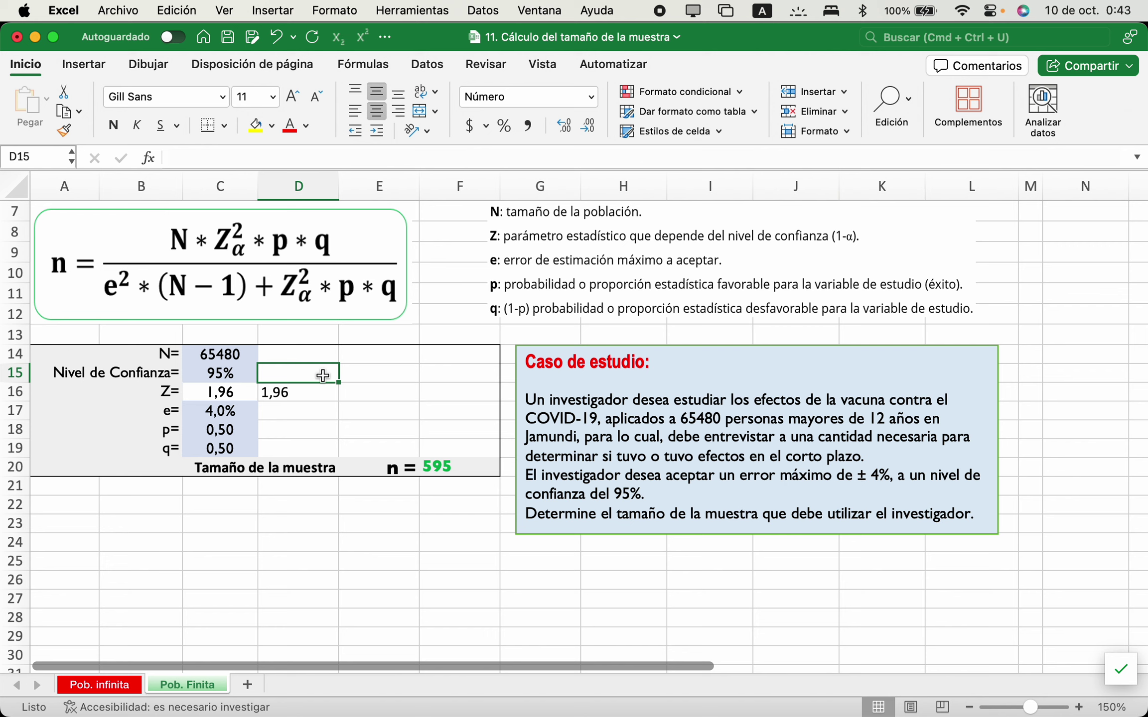
type("0.05")
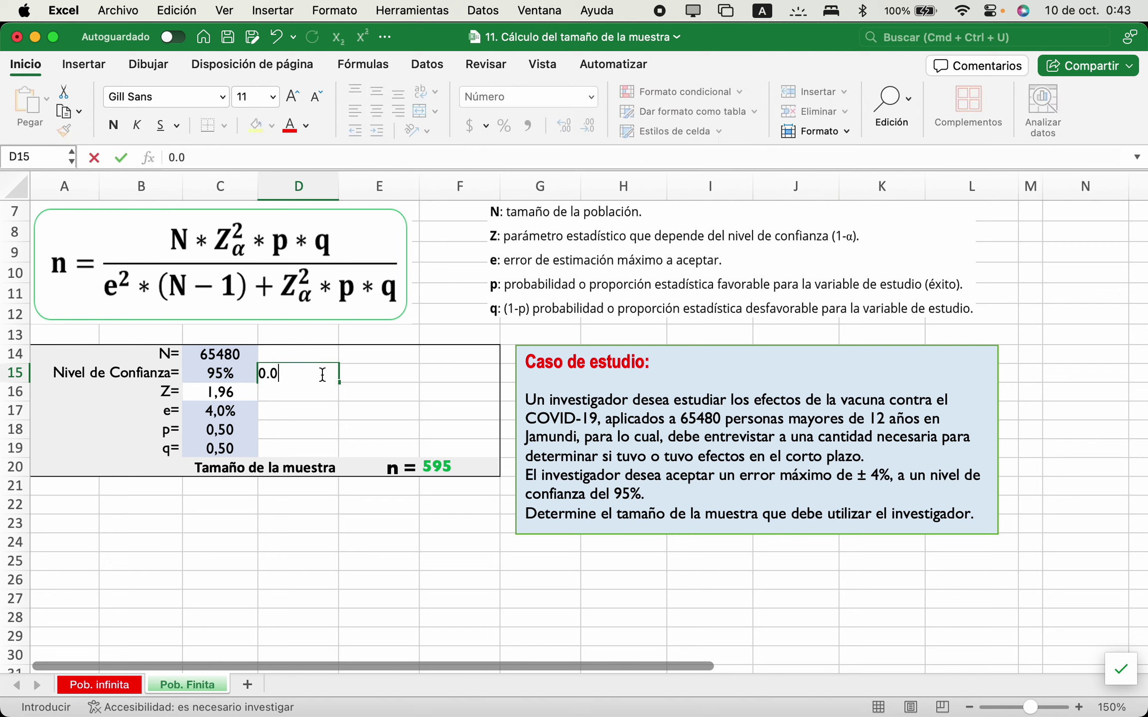
key("BackSpace")
key("BackSpace")
key("BackSpace")
type("0,05")
key("Return")
Calculate the cumulative probability in cell E15 with the formula =1-D15/2.
left_click(355, 369)
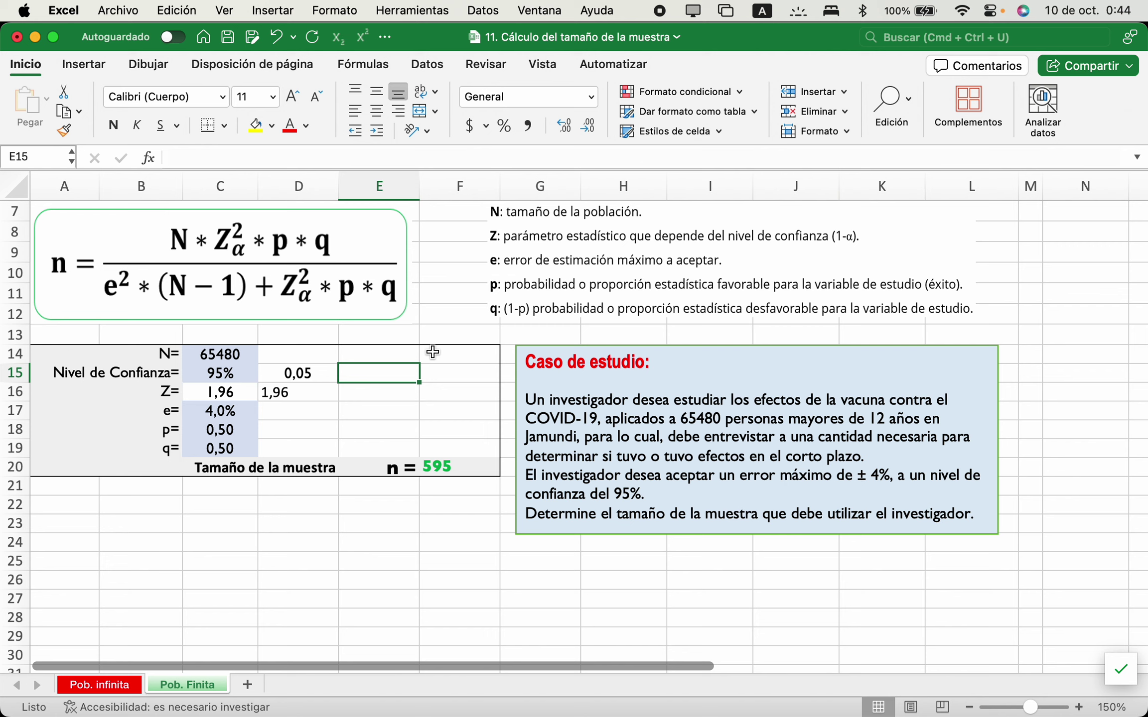
type("=")
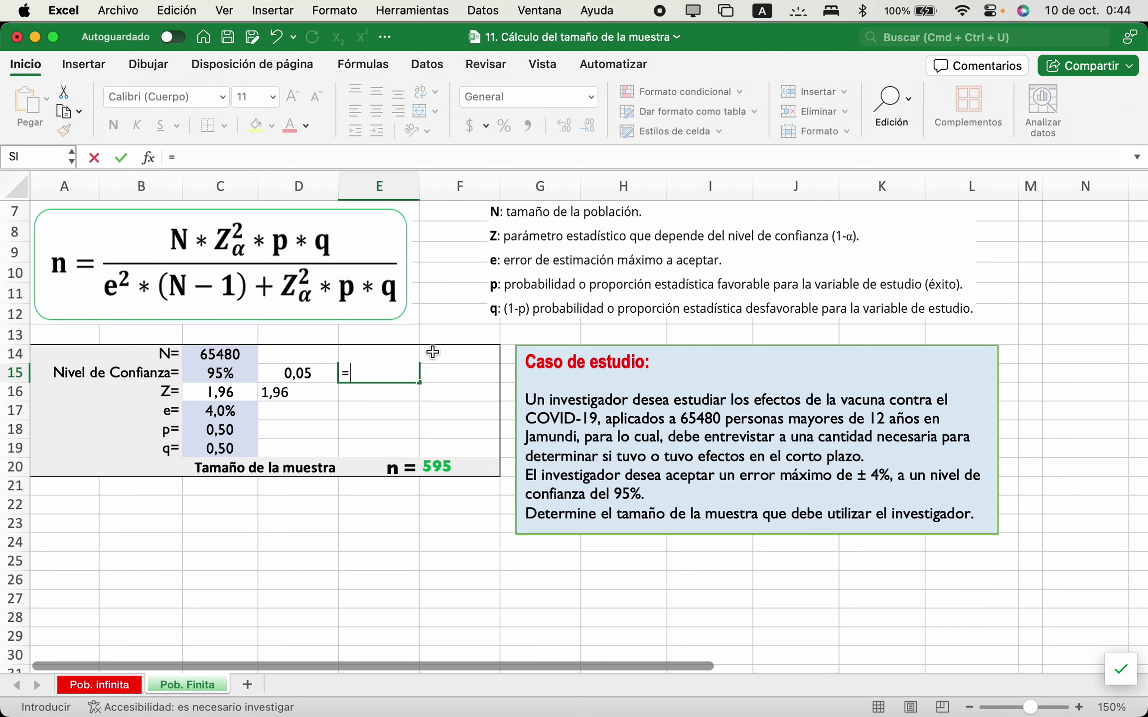
type("1-")
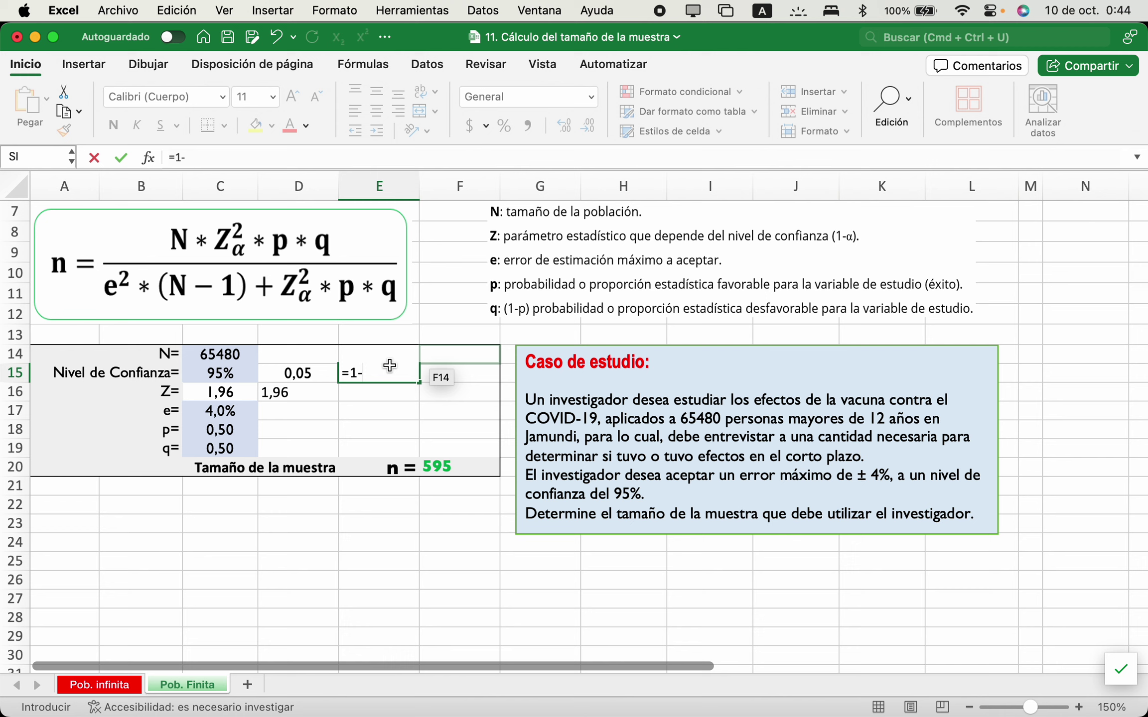
left_click(313, 373)
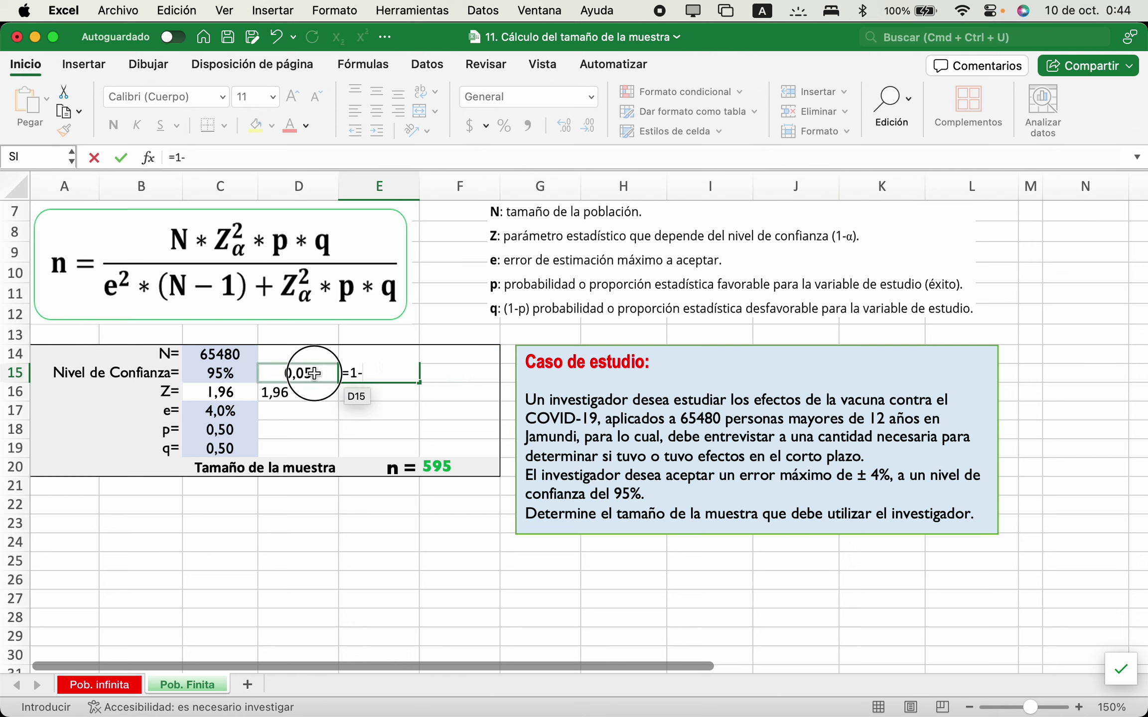
type("/2")
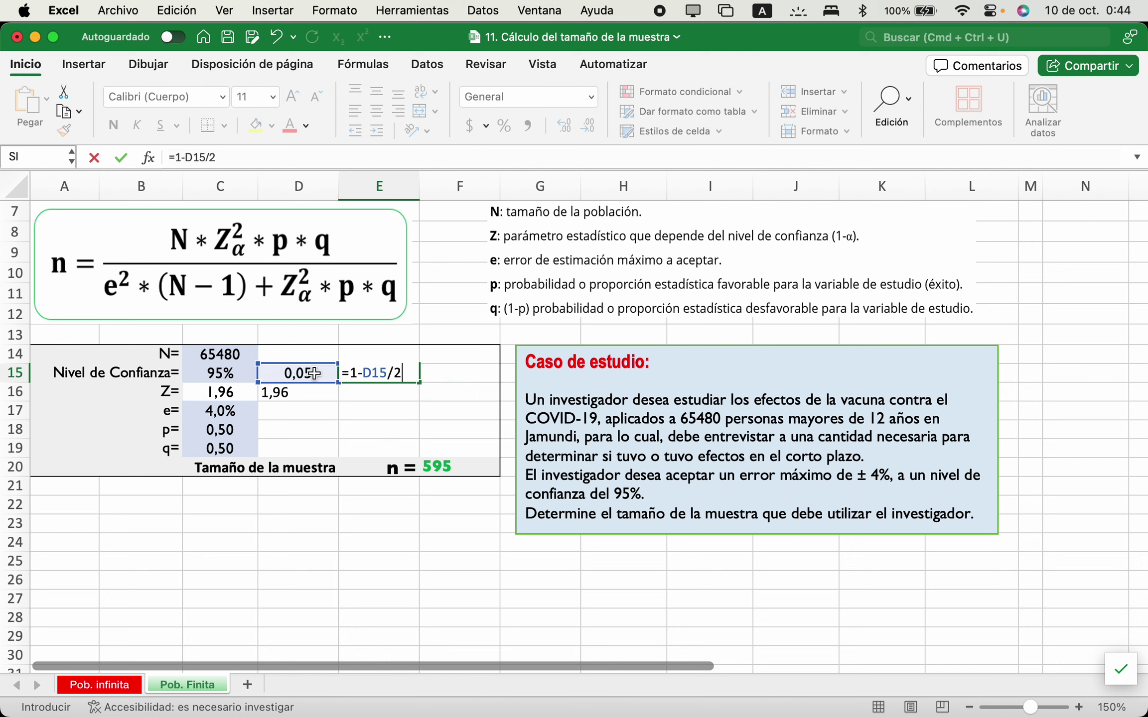
key("Return")
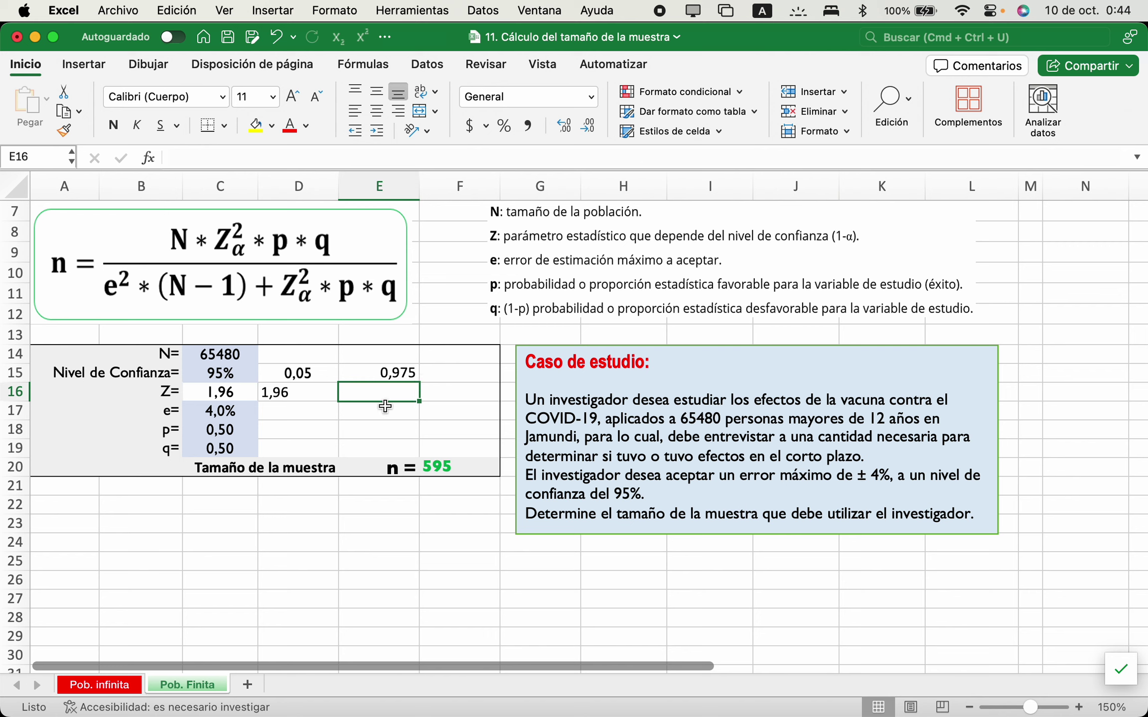
type("=")
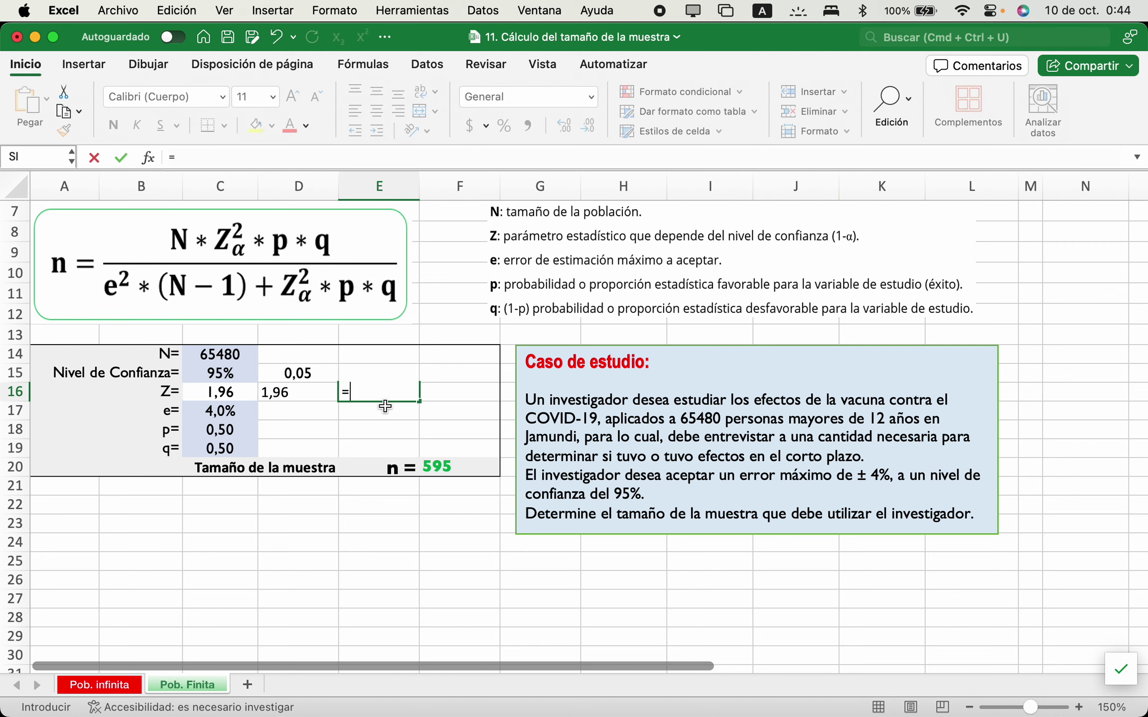
type("inv")
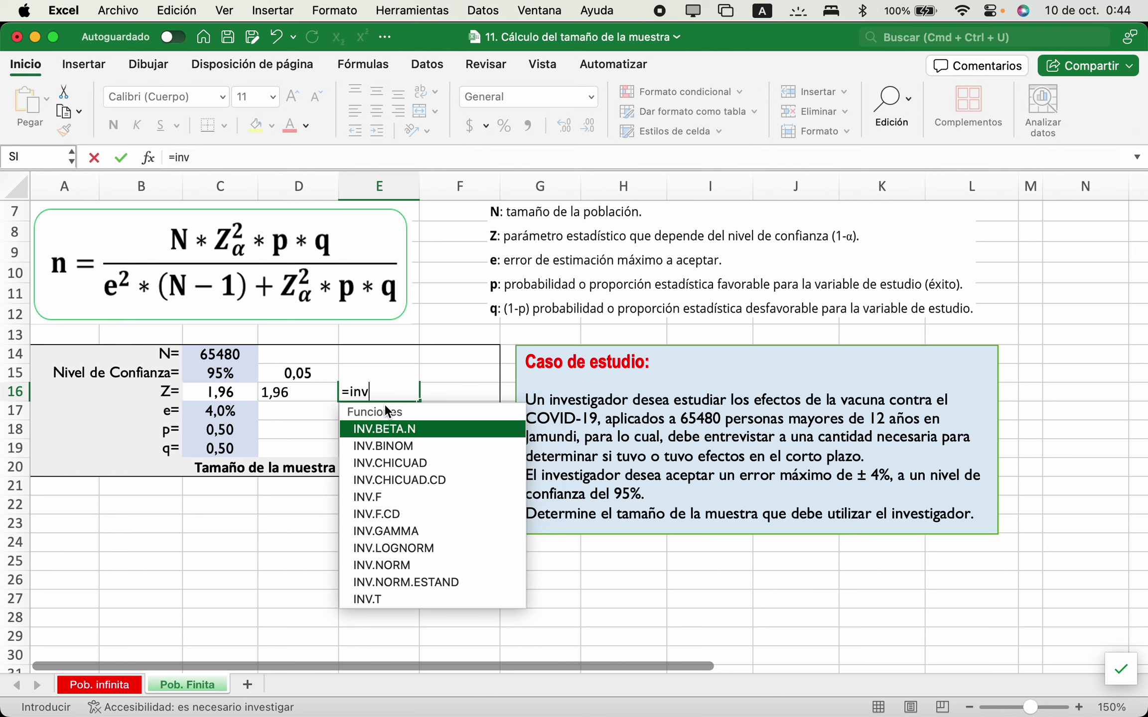
double_click(436, 571)
left_click(436, 572)
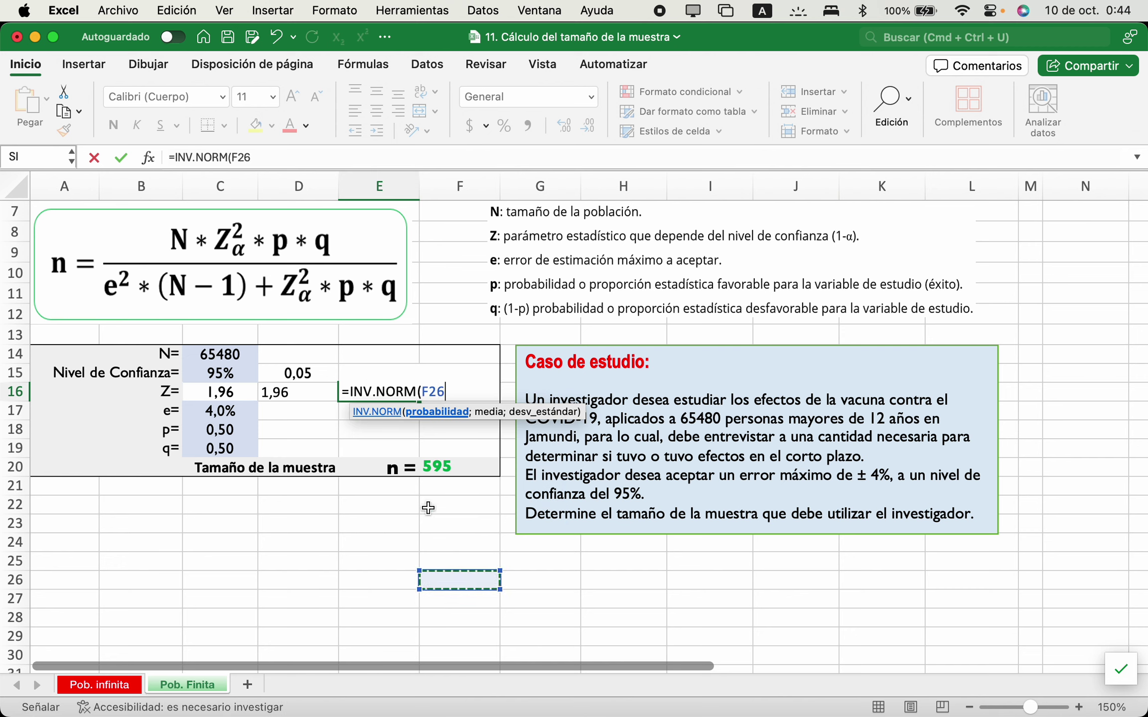
key("BackSpace")
key("BackSpace")
key("BackSpace")
key("BackSpace")
key("BackSpace")
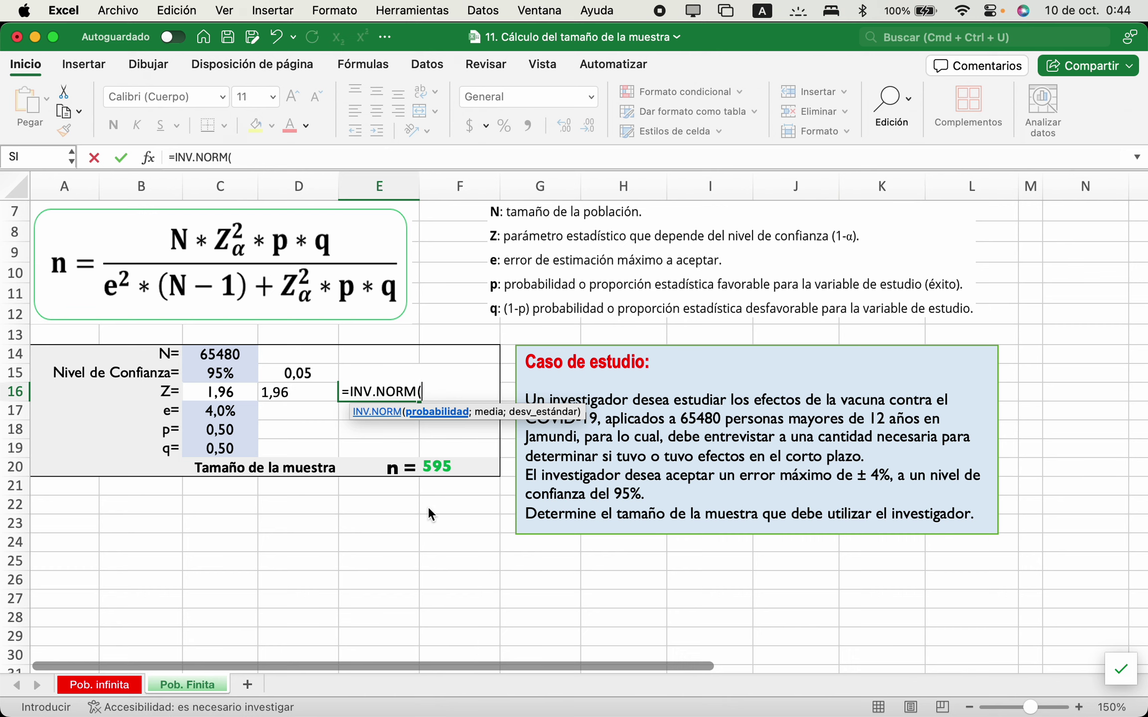
key("BackSpace")
key("BackSpace")
key("BackSpace")
key("BackSpace")
key("BackSpace")
key("BackSpace")
key("BackSpace")
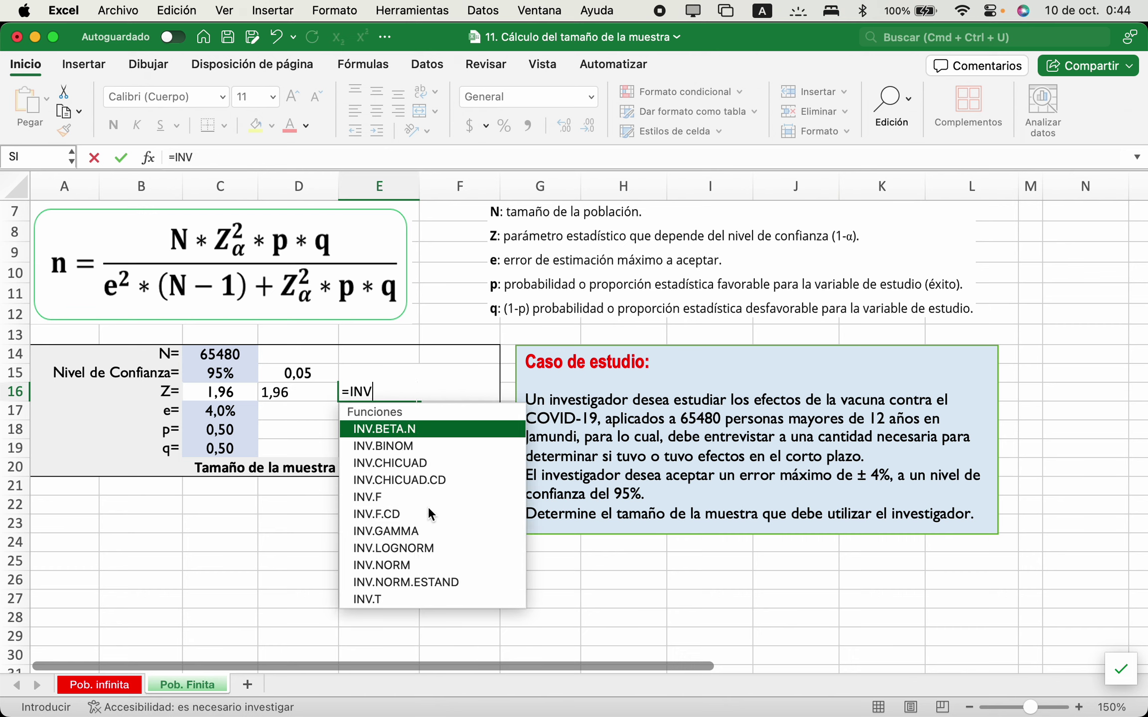
Calculate the Z value in cell E16 with the formula =DISTR.NORM.ESTAND.INV(E15).
type("distr")
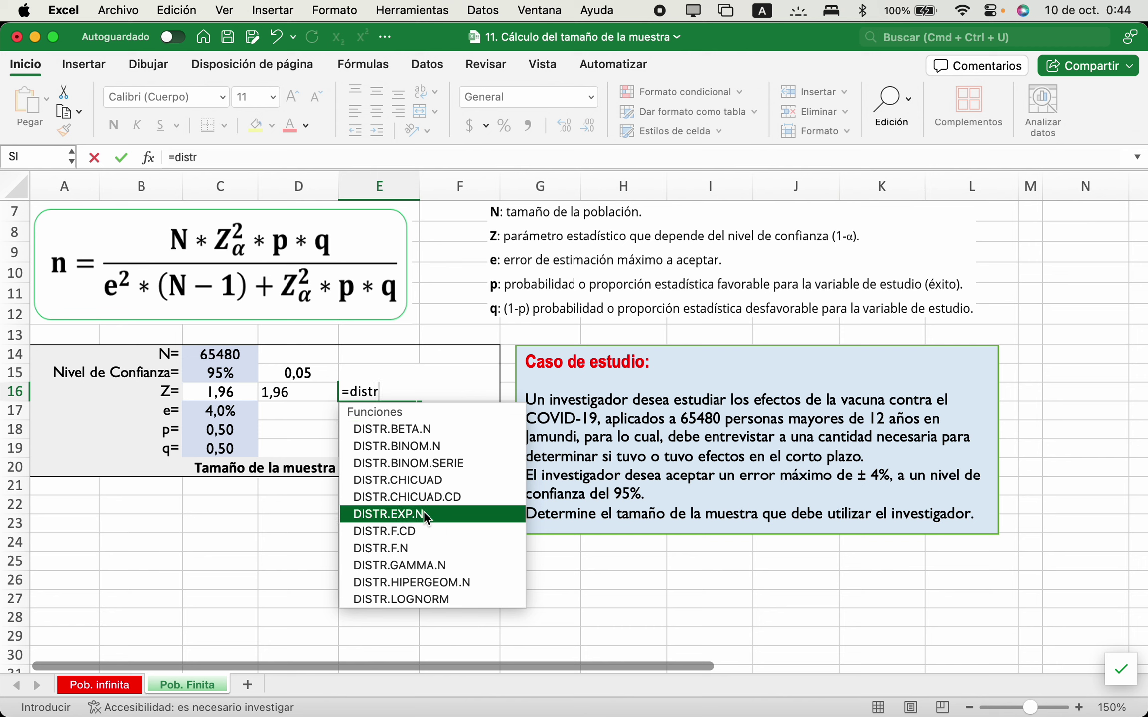
type(".")
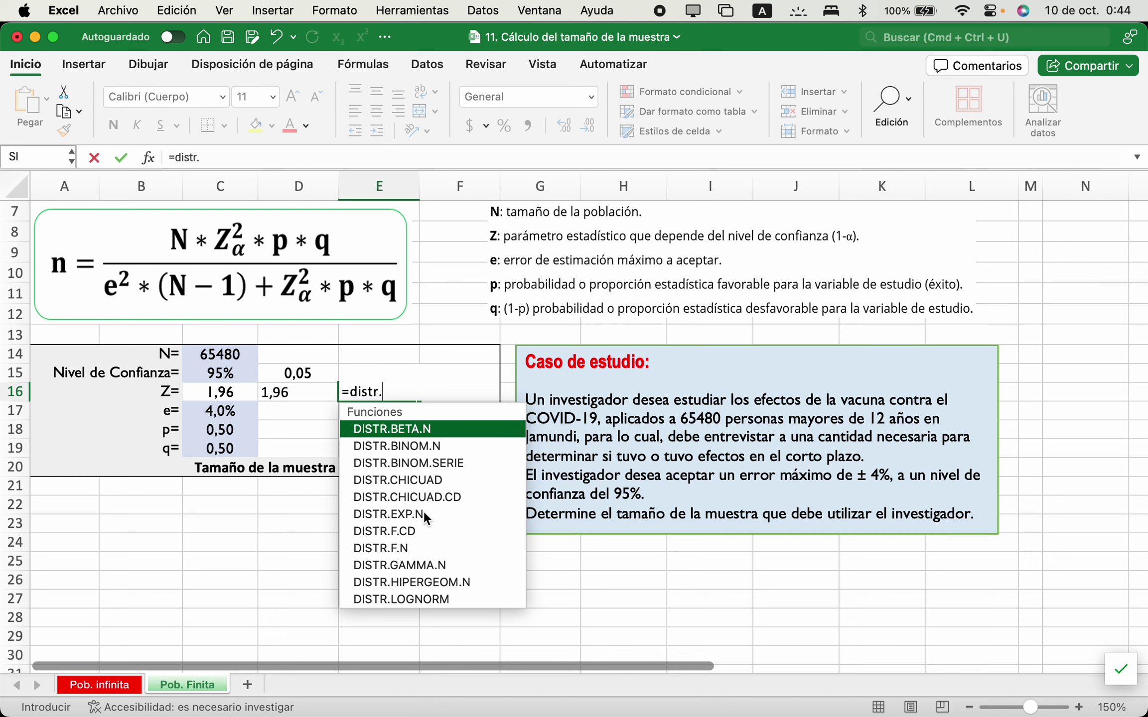
type("no")
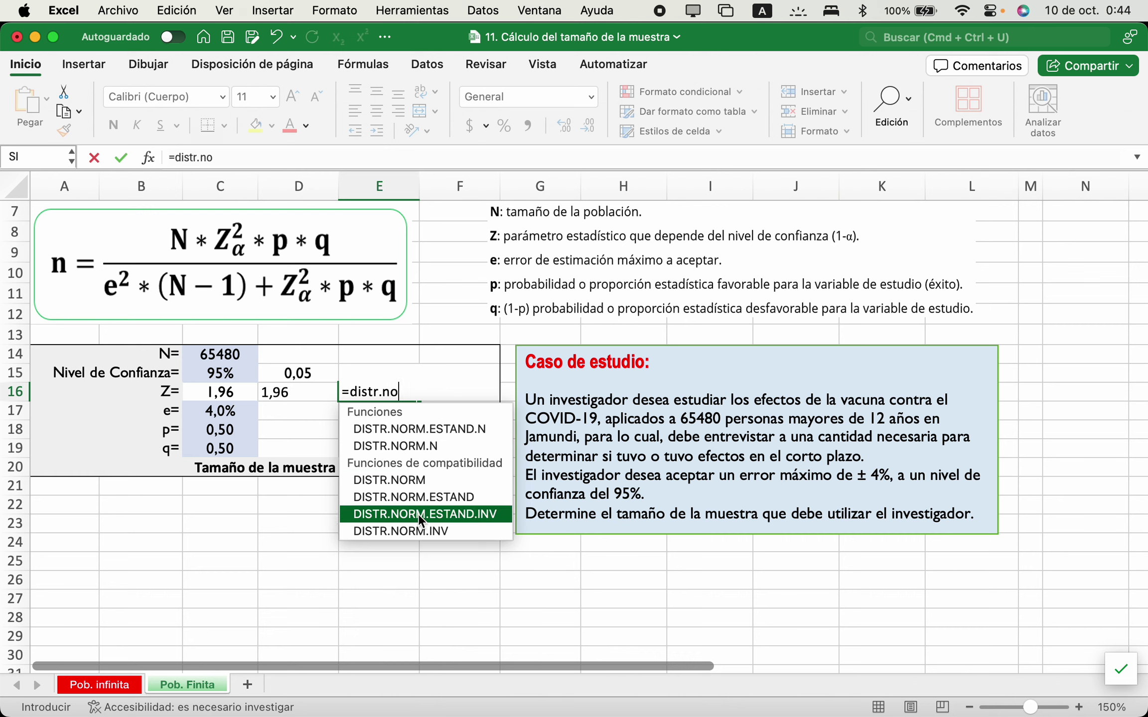
double_click(418, 514)
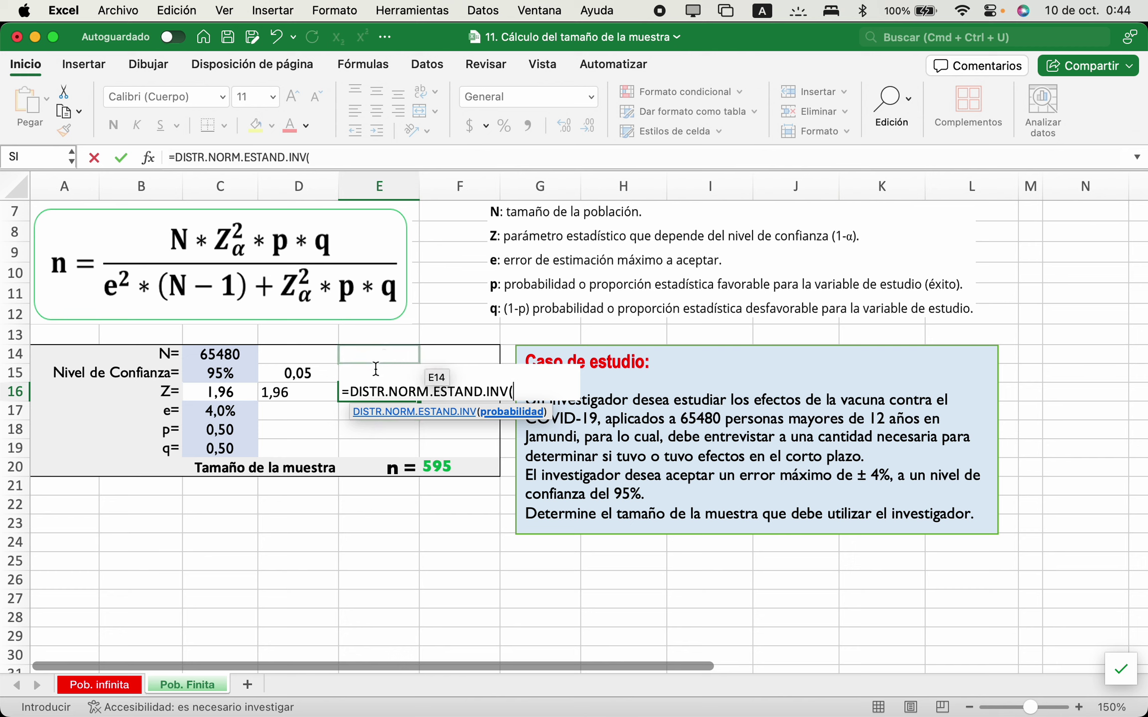
key("Down")
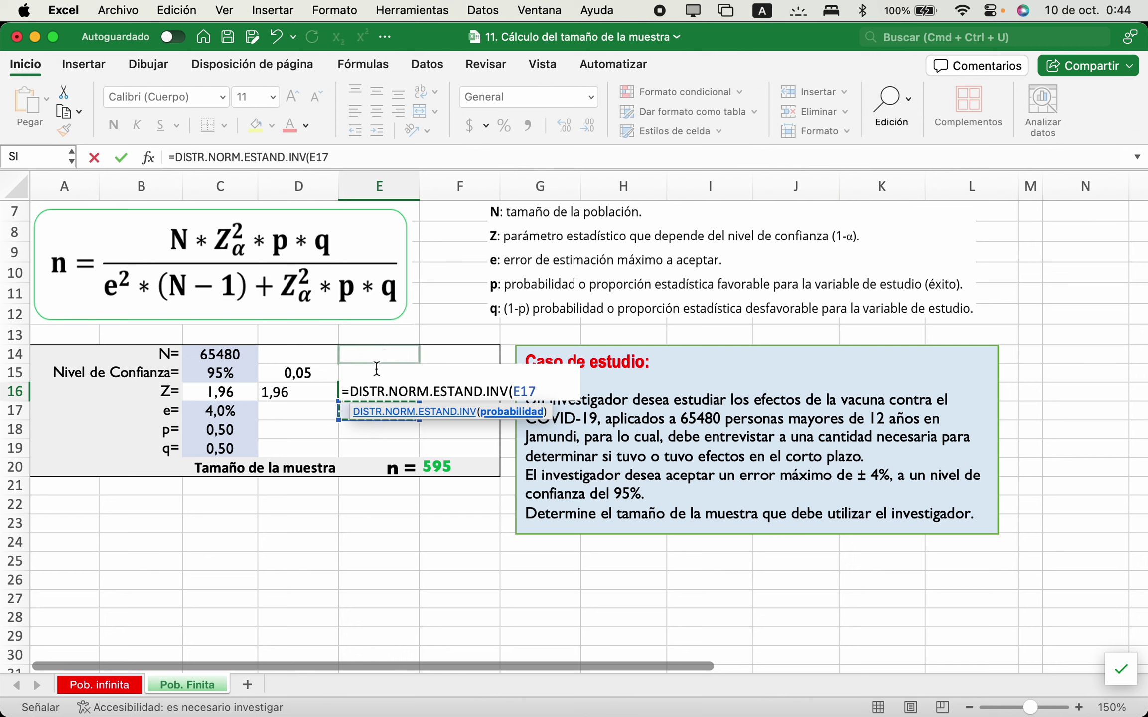
key("Up")
key("Up")
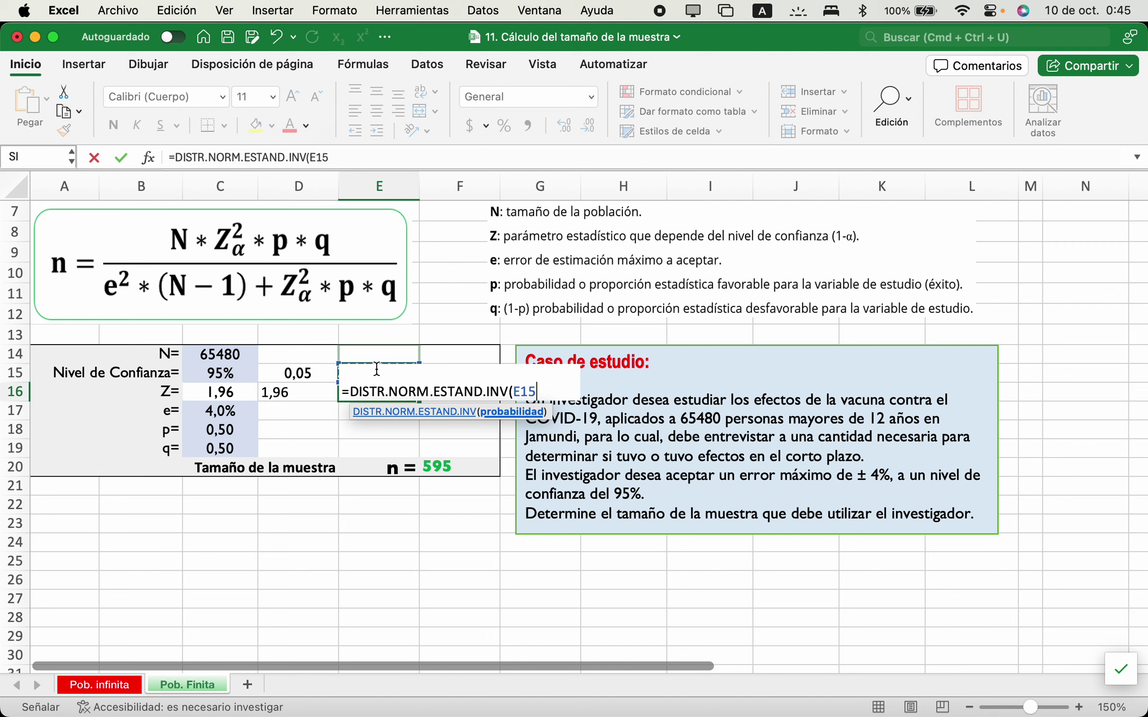
type(")")
key("Return")
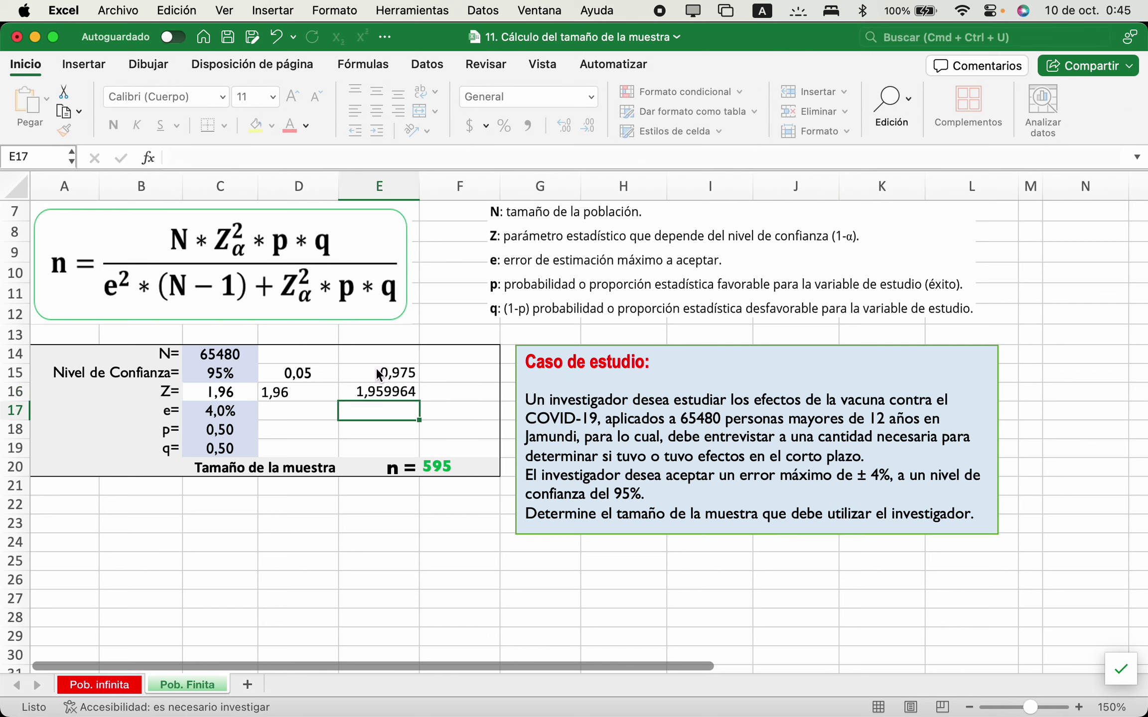
Format the Z value in cell E16 to show two decimal places.
left_click(391, 384)
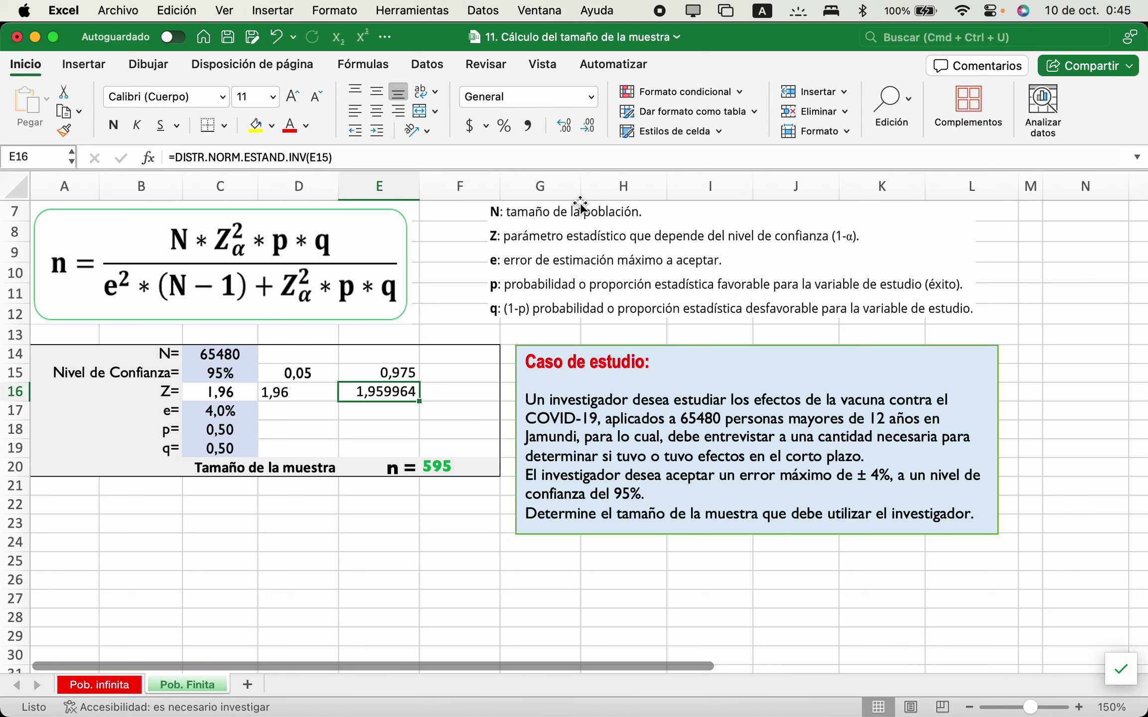
left_click(580, 126)
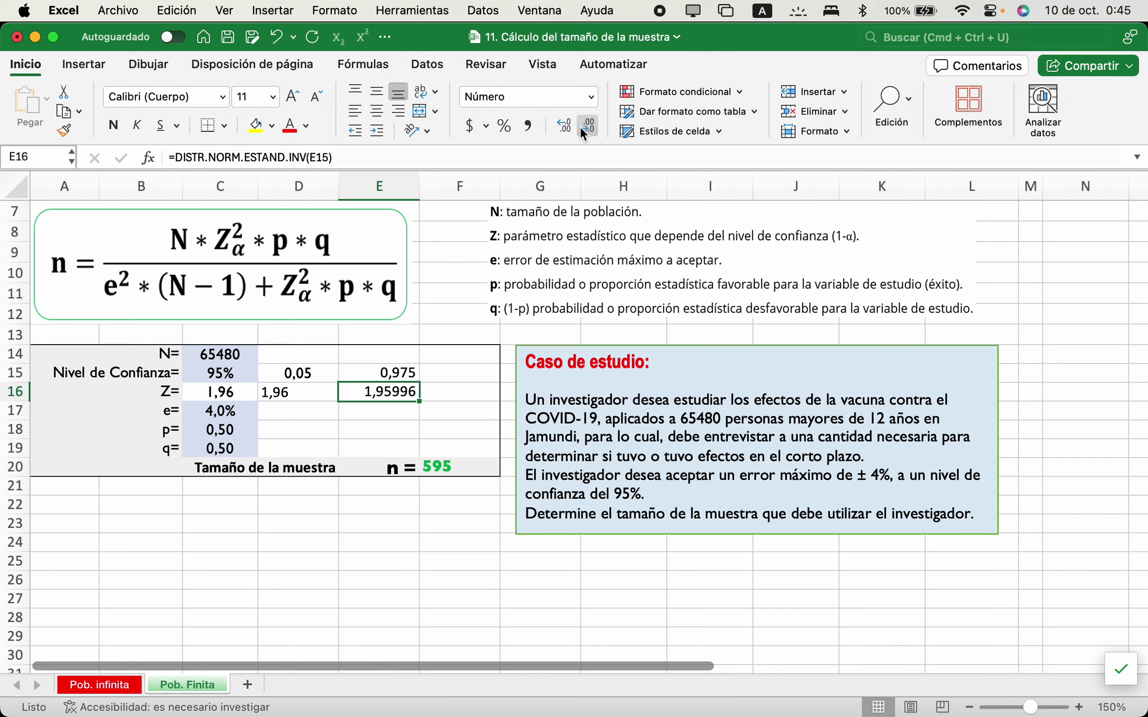
left_click(571, 127)
left_click(571, 127)
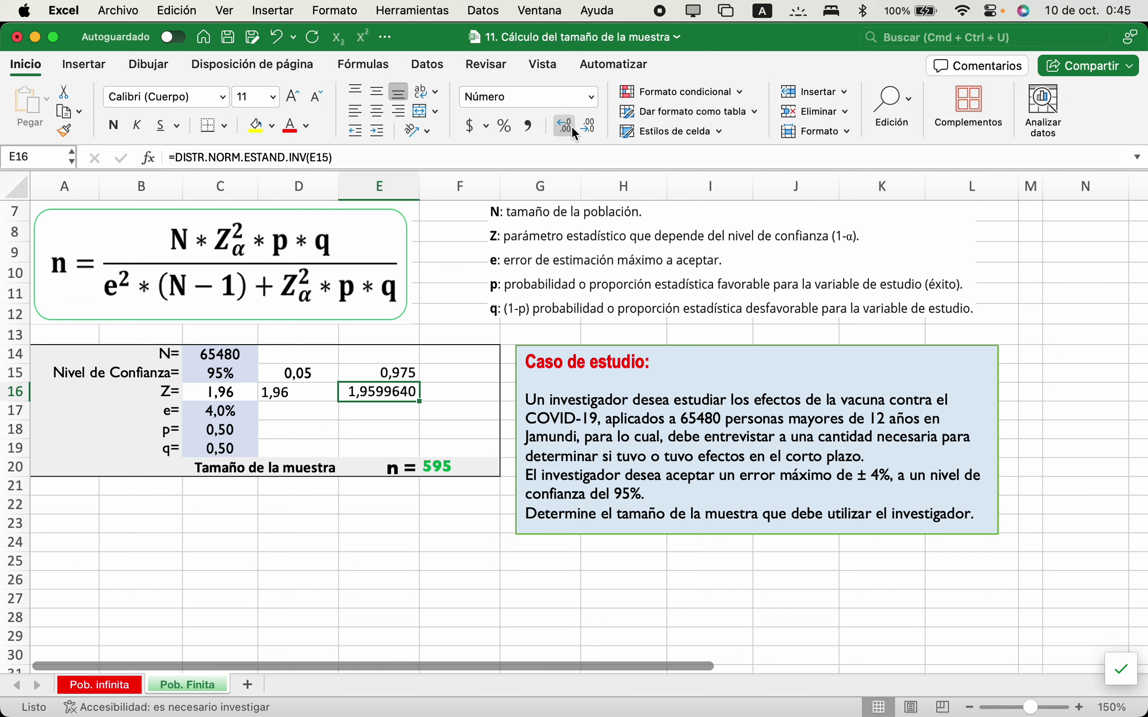
left_click(571, 126)
left_click(587, 128)
left_click(588, 128)
left_click(587, 128)
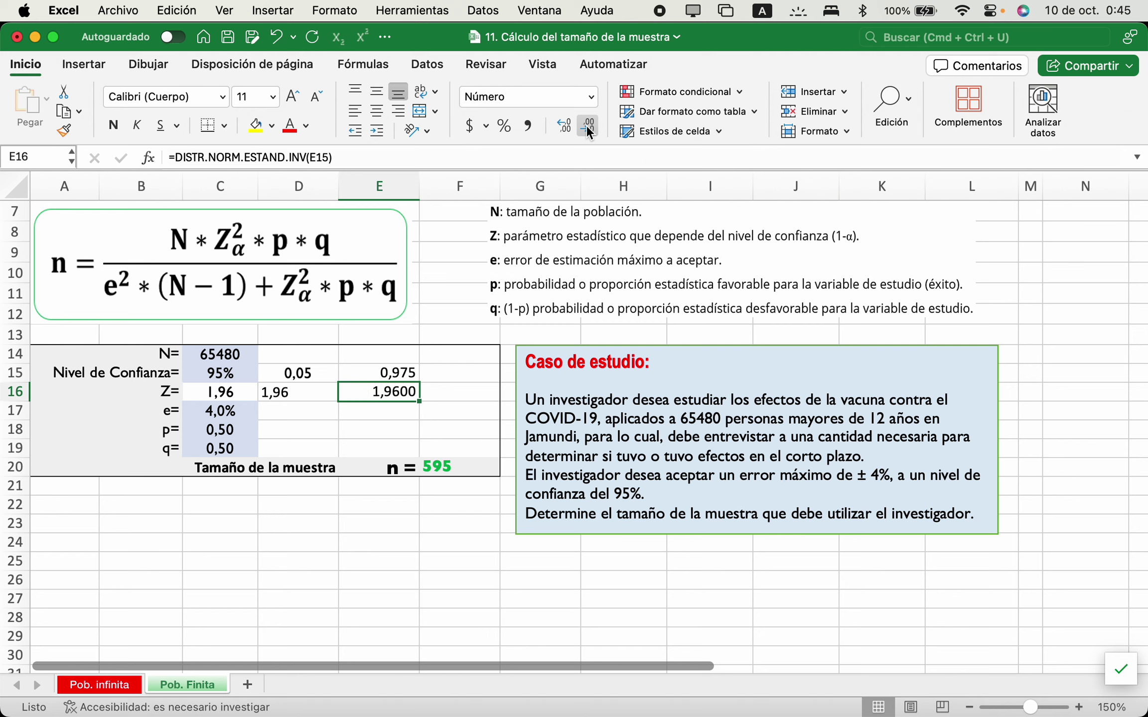
left_click(587, 128)
left_click(588, 127)
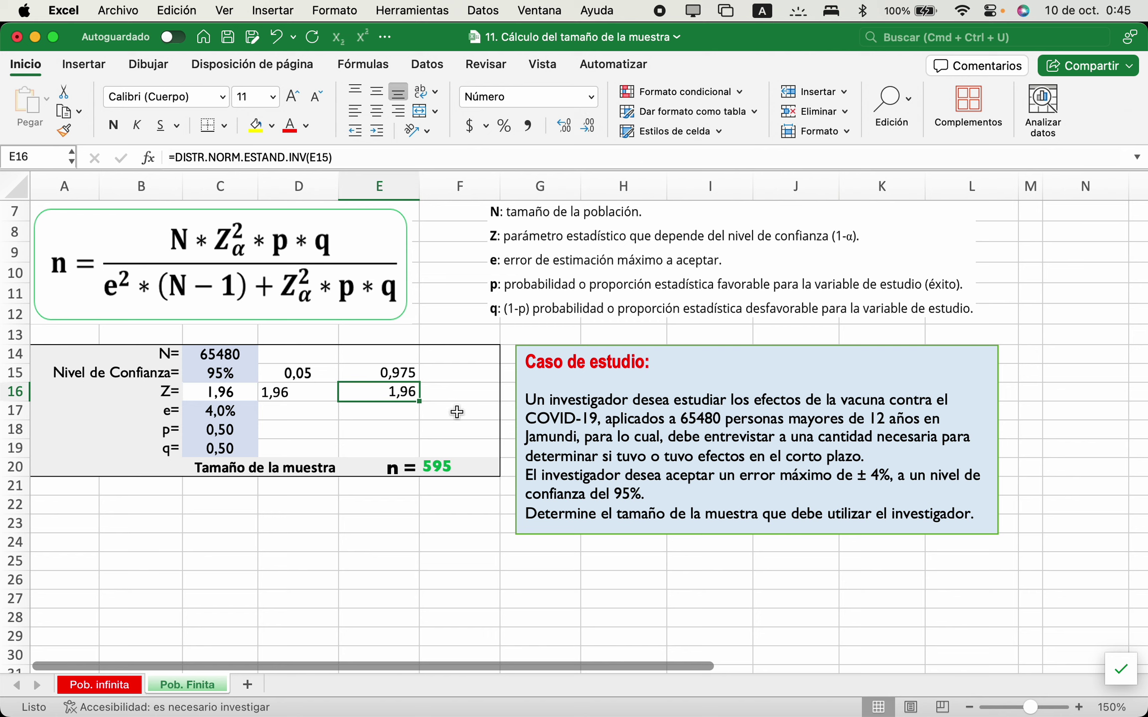
Enter the label "n =" in cell E21 below the sample size row.
left_click(447, 429)
left_click(396, 488)
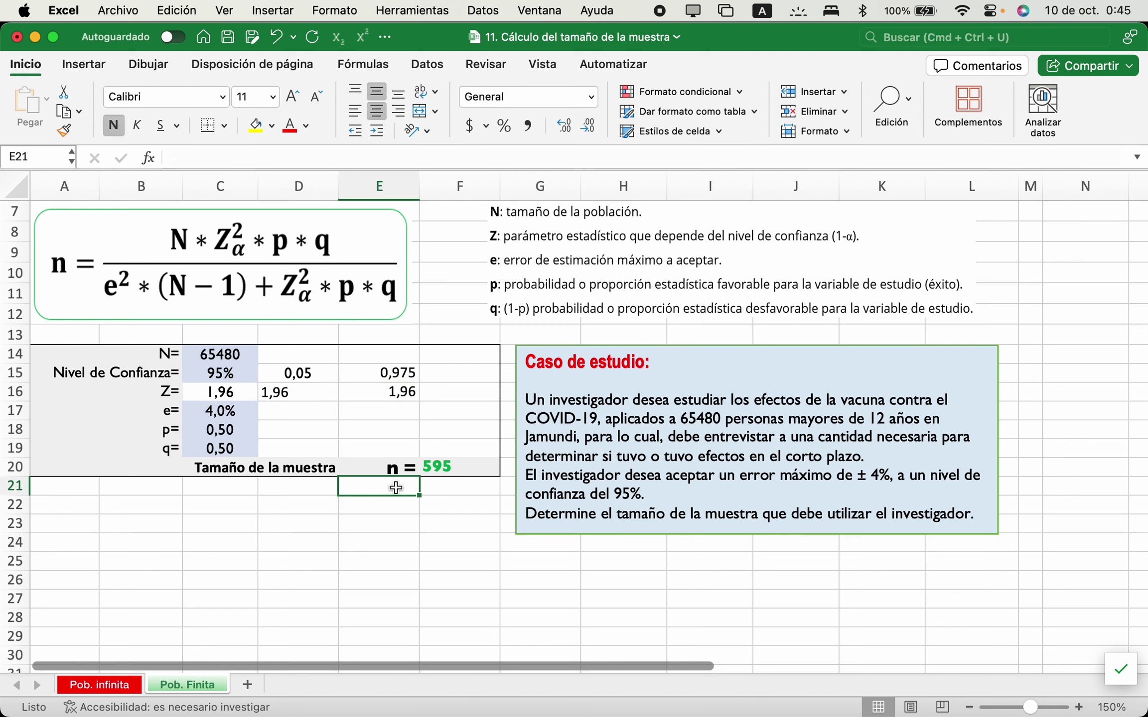
type("n =")
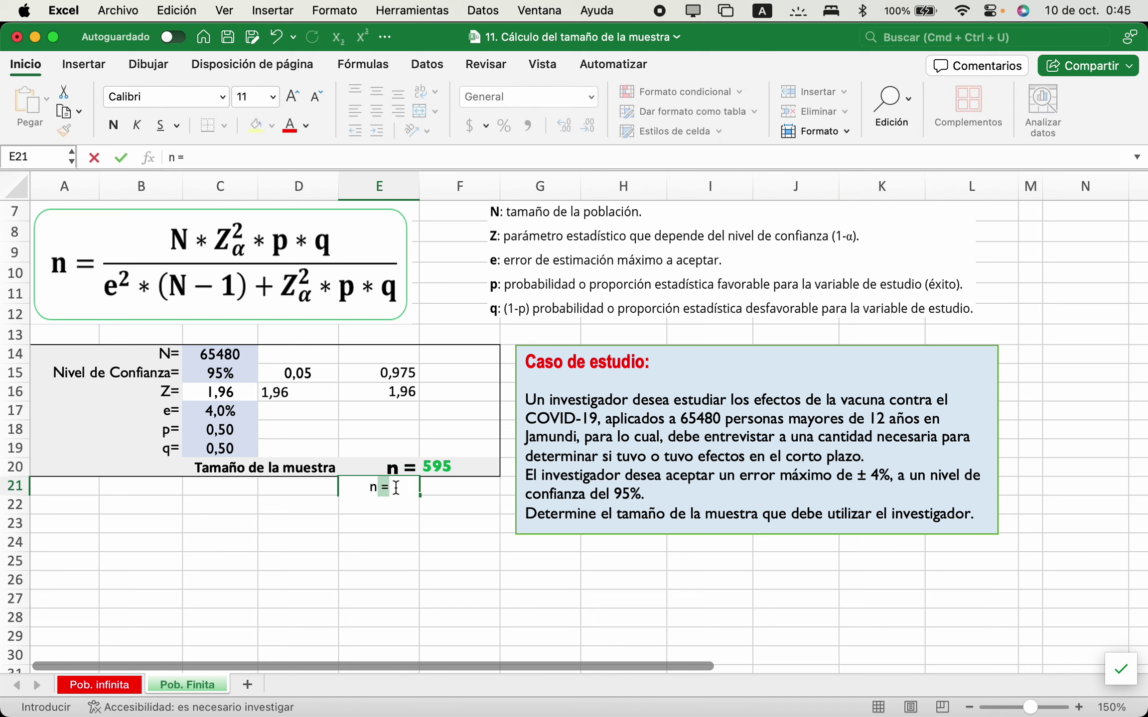
key("Tab")
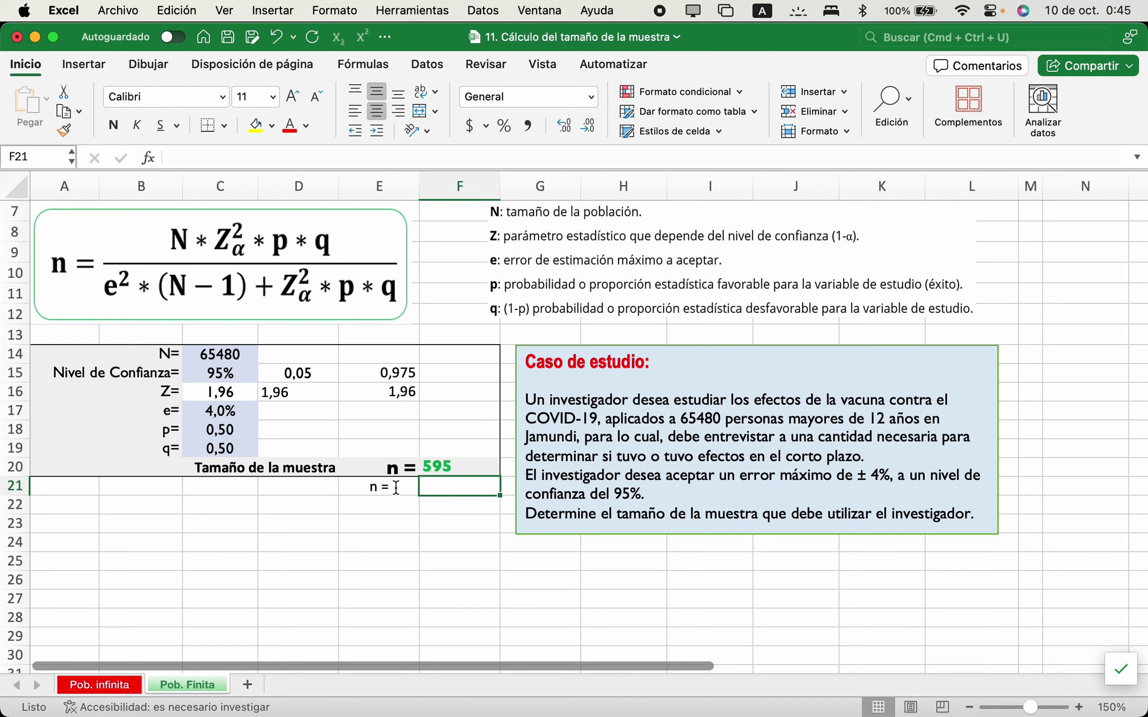
Start the finite-population sample size formula in cell F21 with =(C14.
type("=")
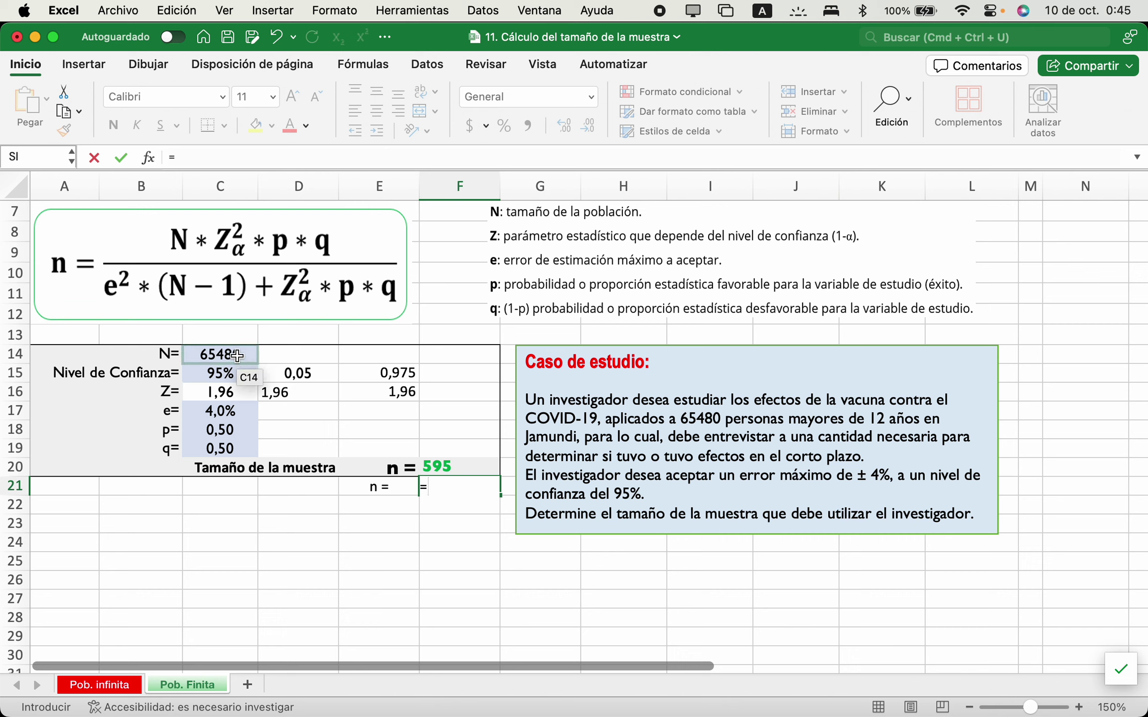
left_click(236, 355)
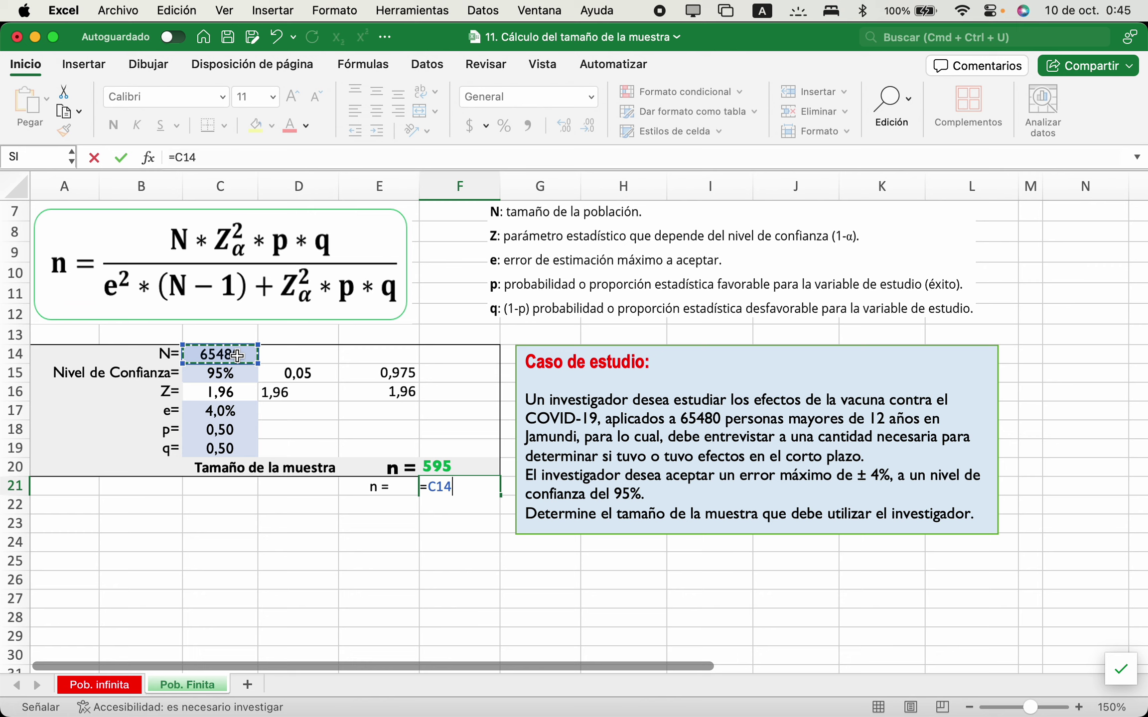
type("*")
key("BackSpace")
key("BackSpace")
key("BackSpace")
key("BackSpace")
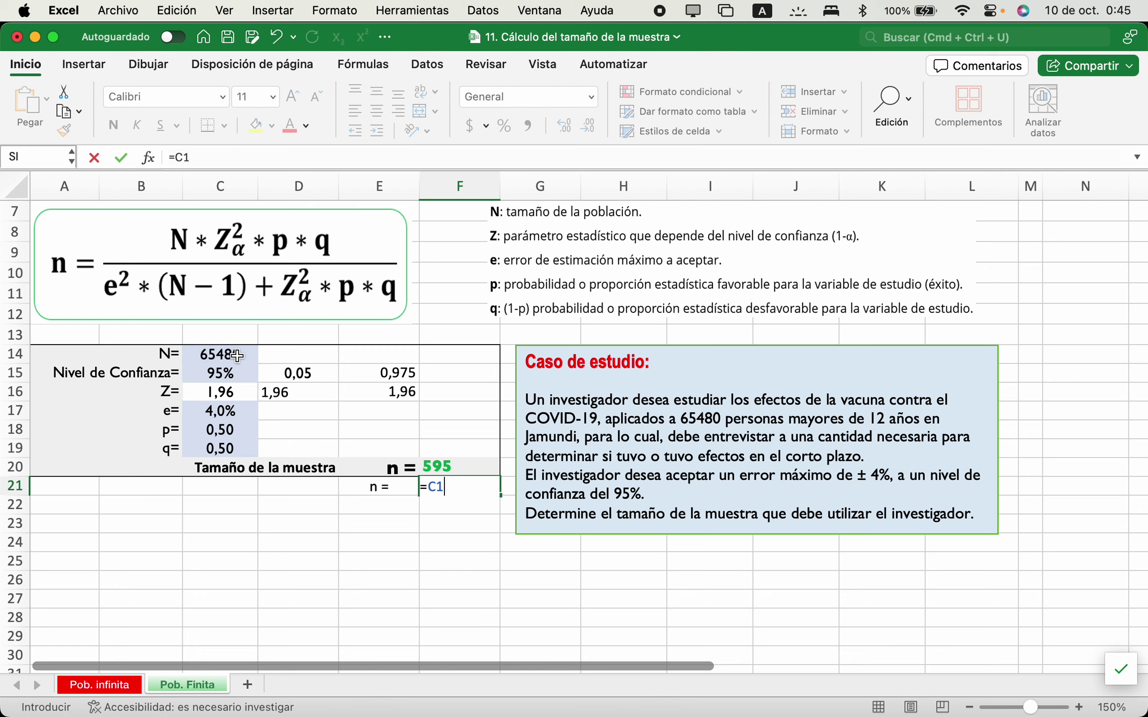
type("(")
left_click(233, 354)
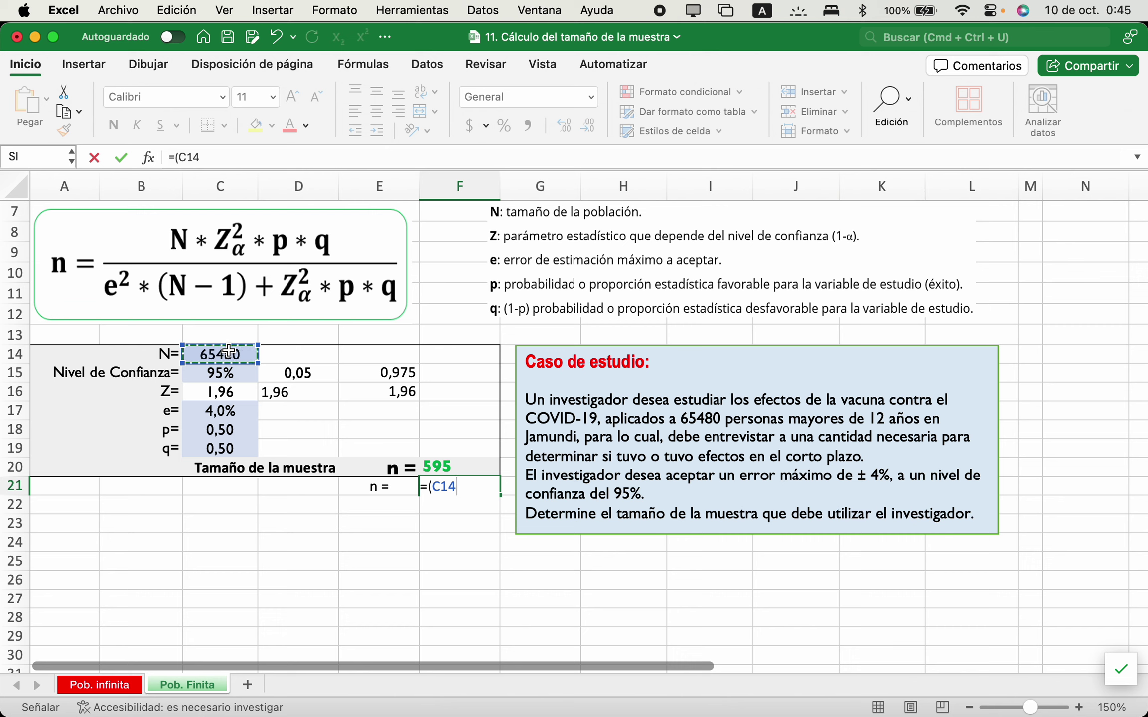
Extend the formula in cell F21 with *C15^2*C18*C19)/ to close the numerator and begin the division.
type("*")
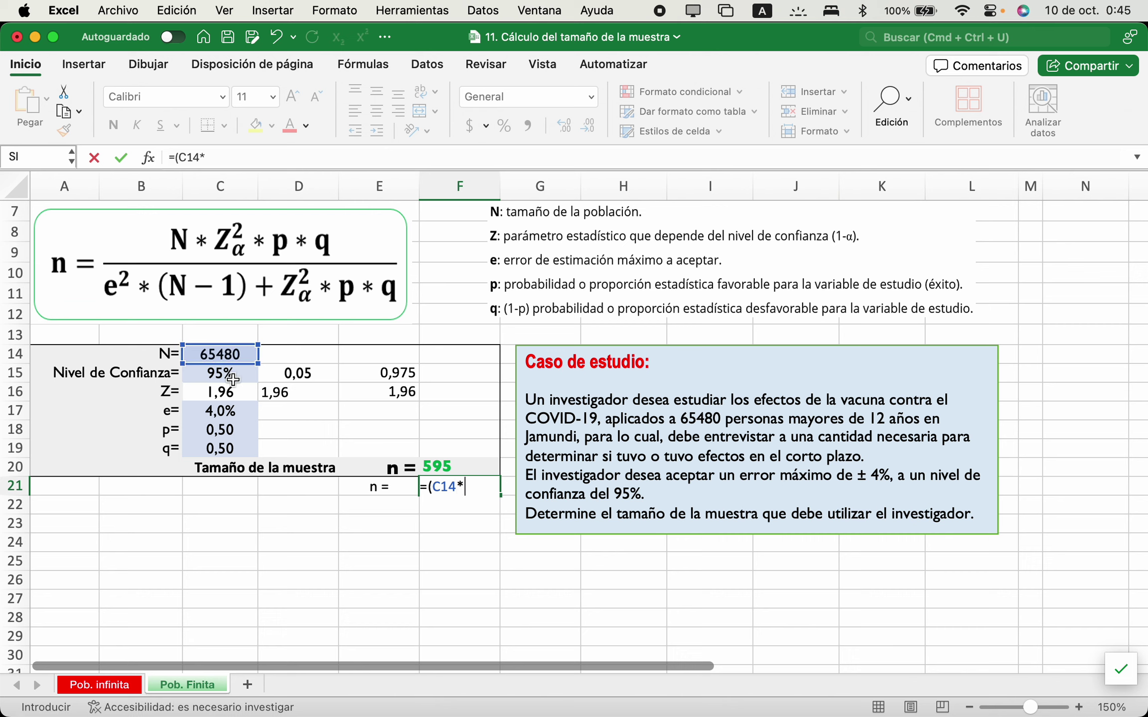
left_click(237, 375)
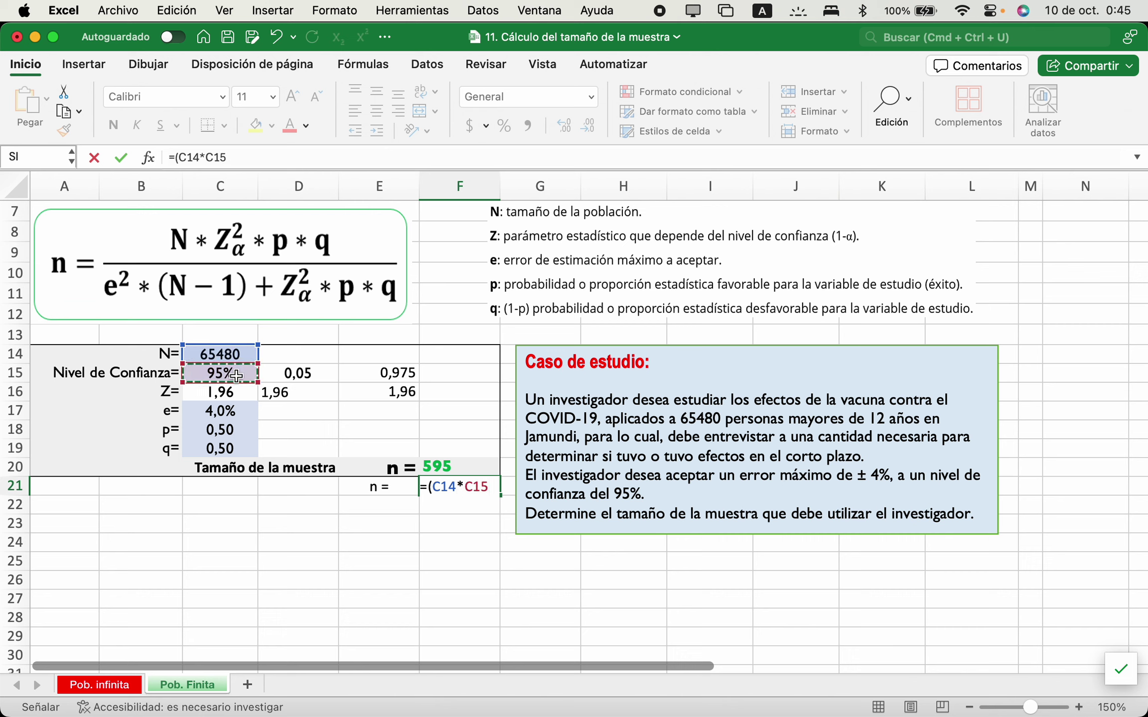
type("^2")
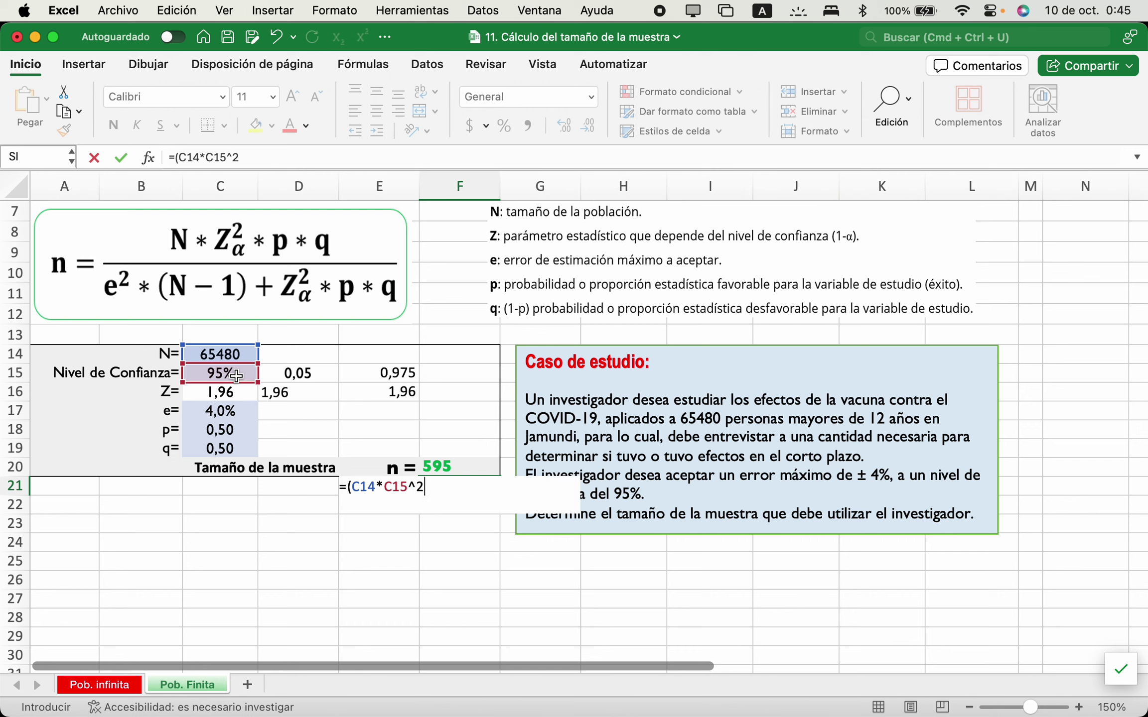
type("*")
left_click(225, 428)
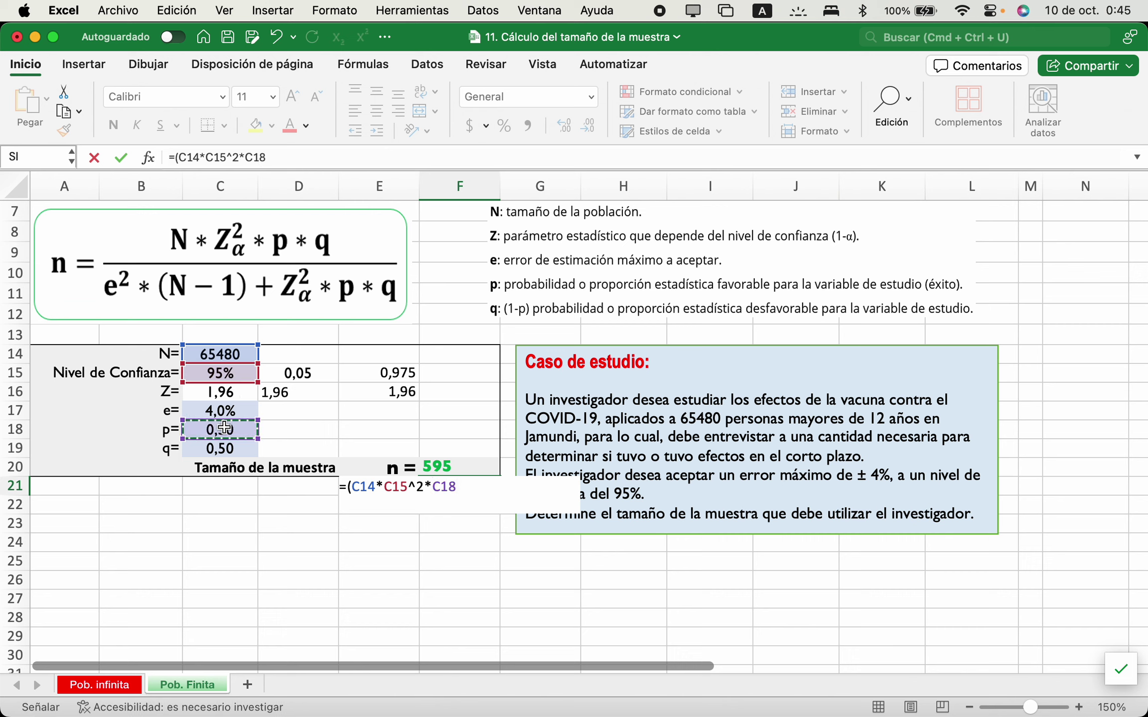
type("*")
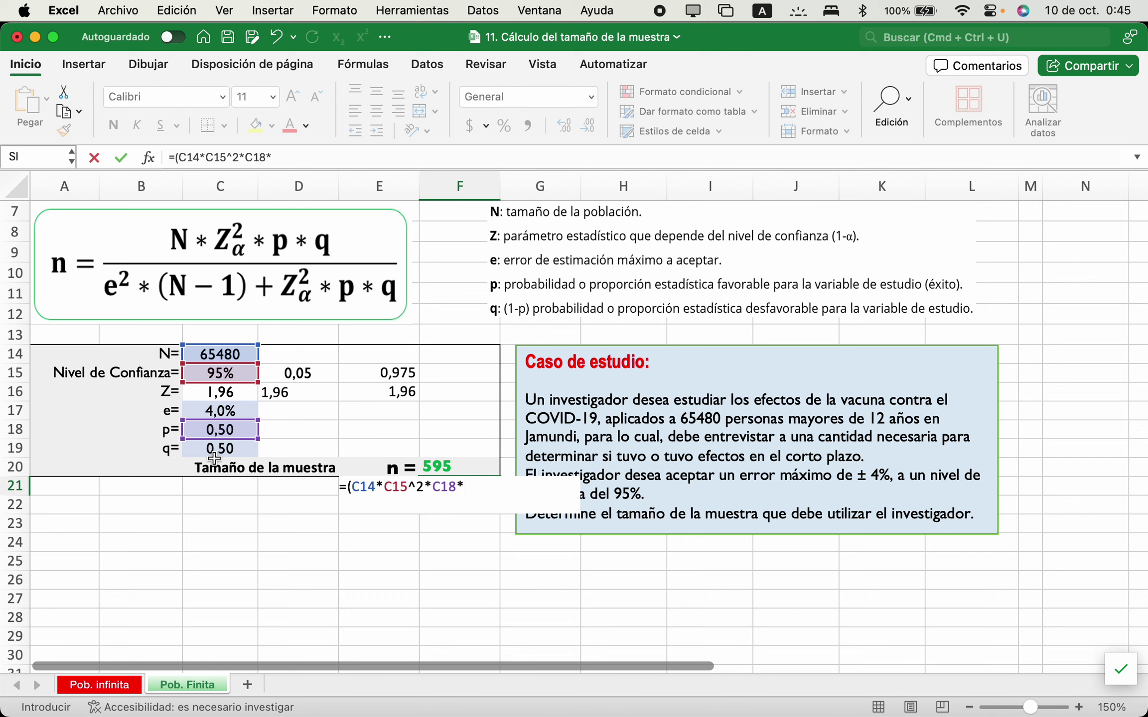
left_click(217, 454)
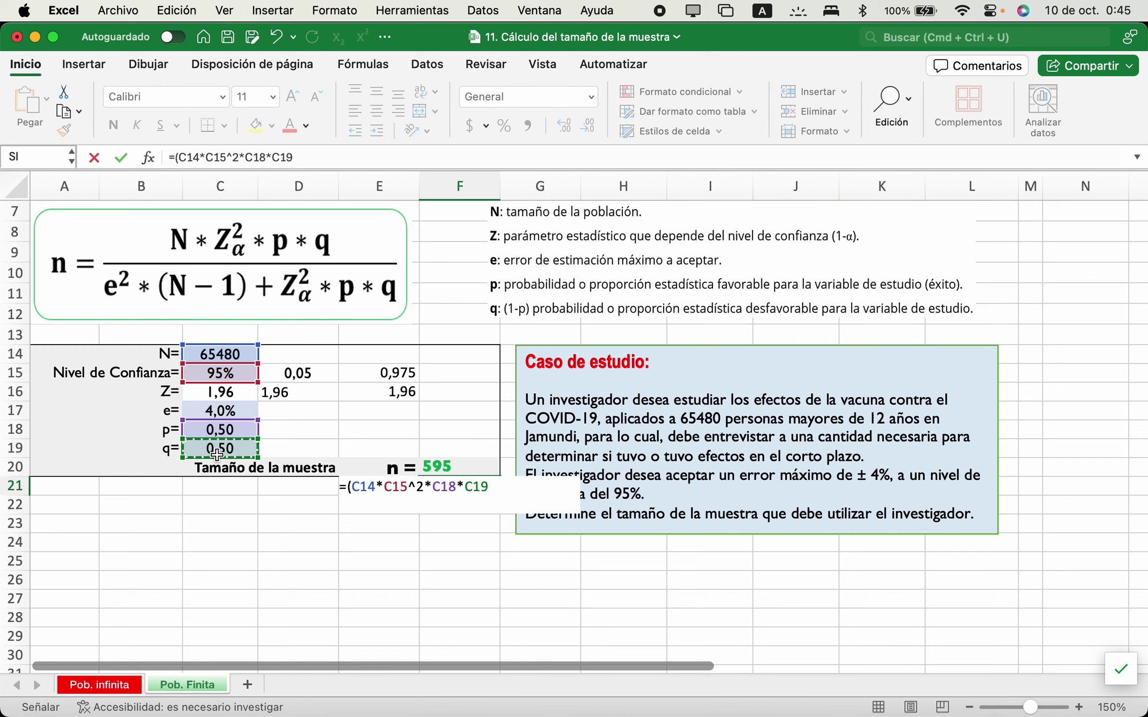
type(")/")
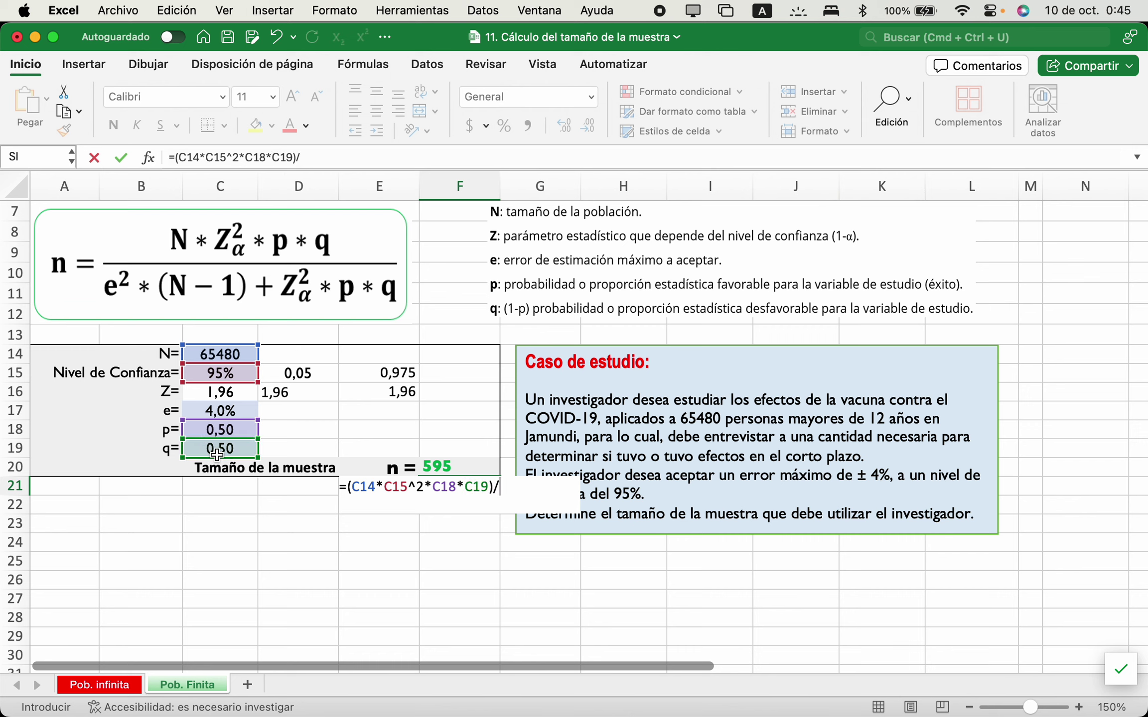
Add the denominator's first part (C17^2*(C14-1)+C16 to the formula in cell F21.
type("(")
left_click(222, 412)
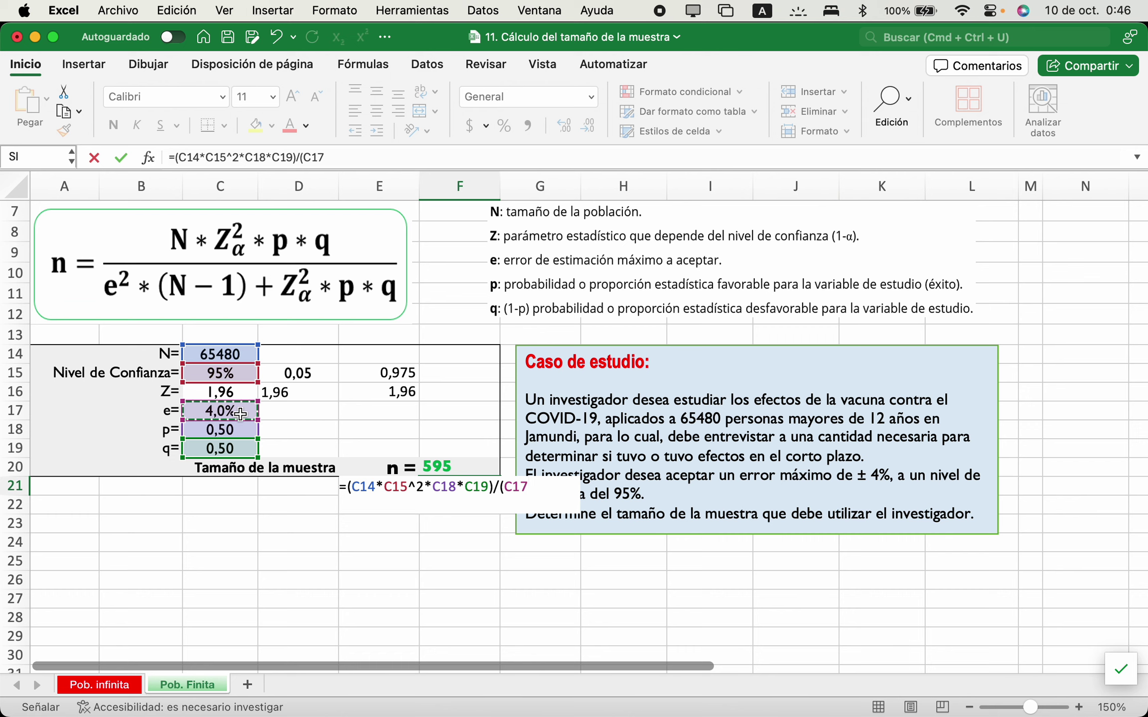
type("^2")
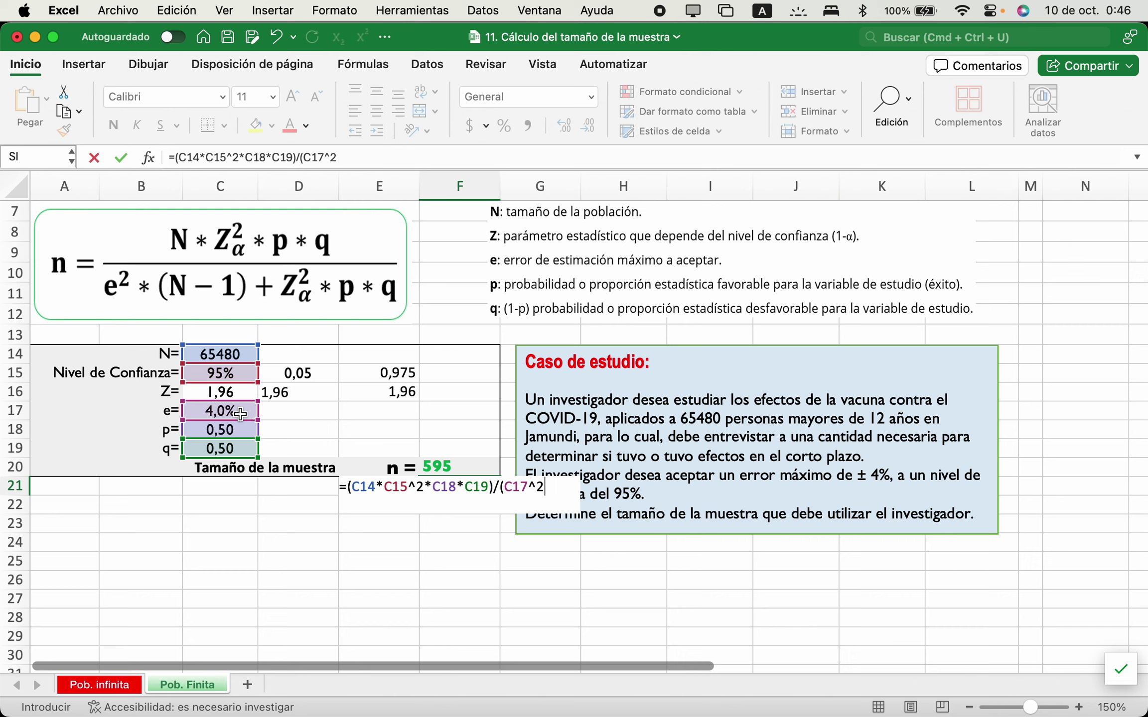
type("*(")
left_click(219, 353)
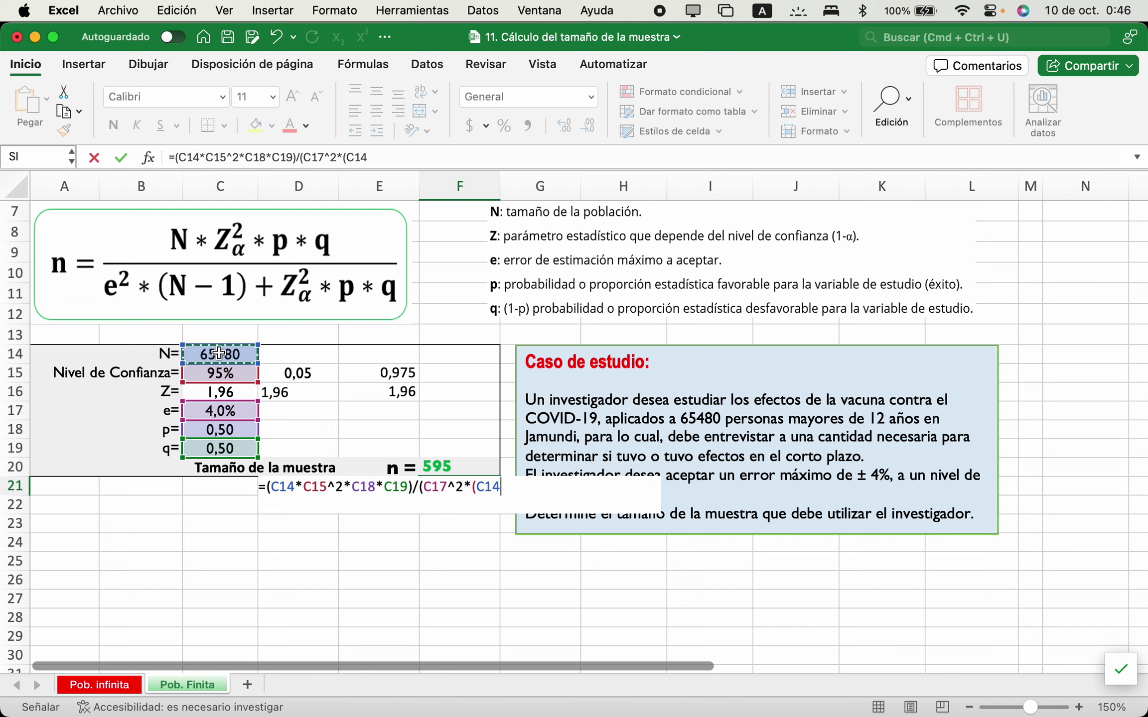
type("-1)+")
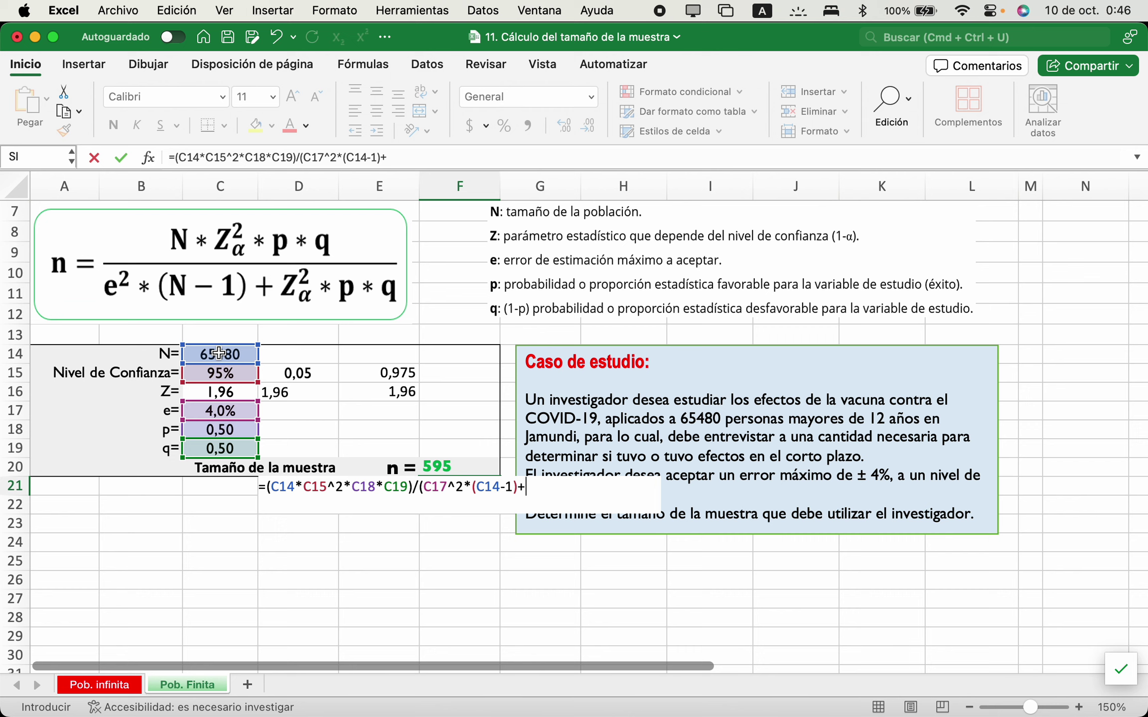
left_click(204, 394)
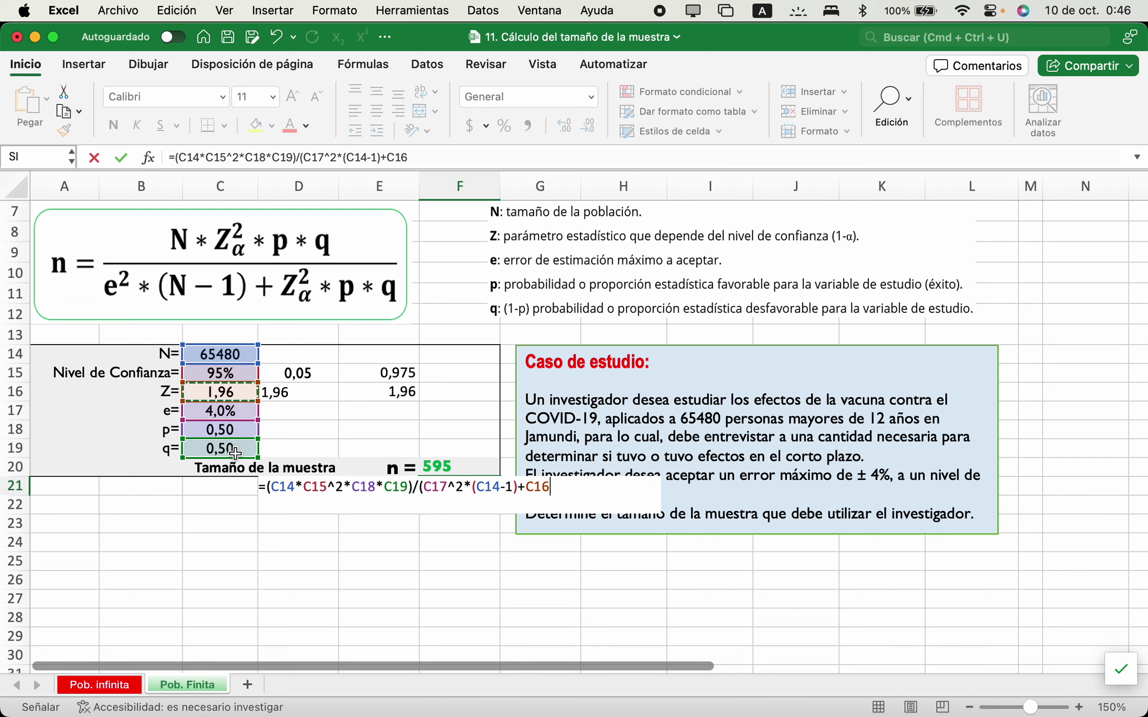
Correct the squared reference in the formula's numerator to C16, the Z value.
left_click(328, 487)
key("BackSpace")
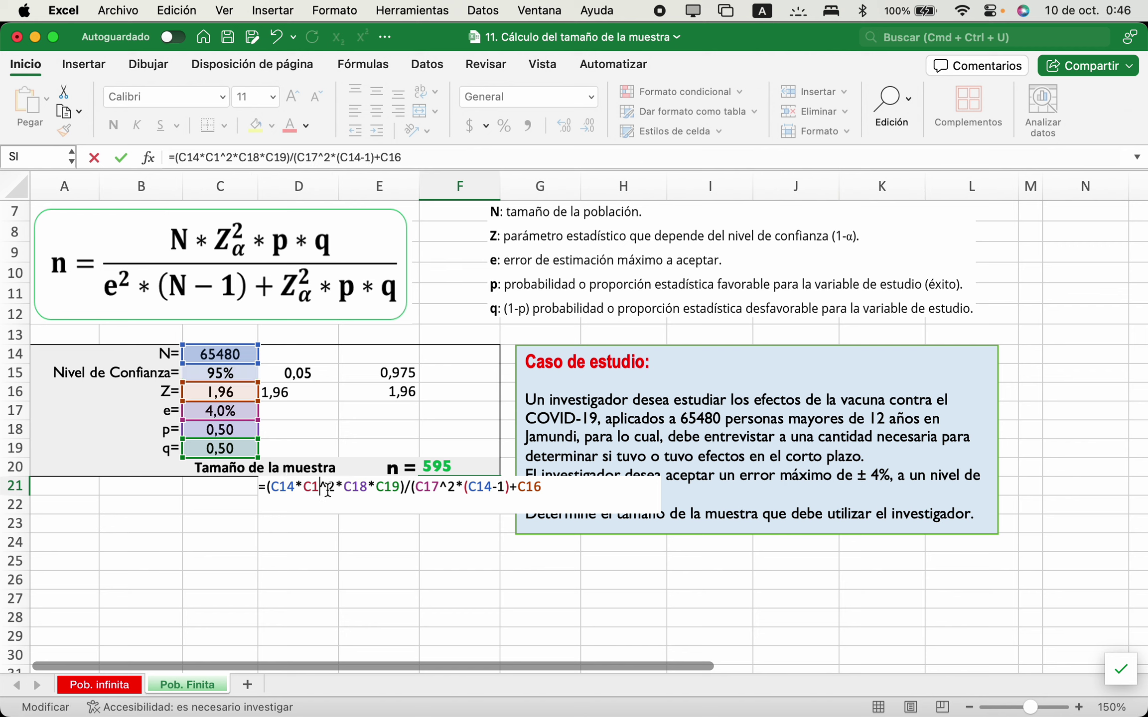
type("6")
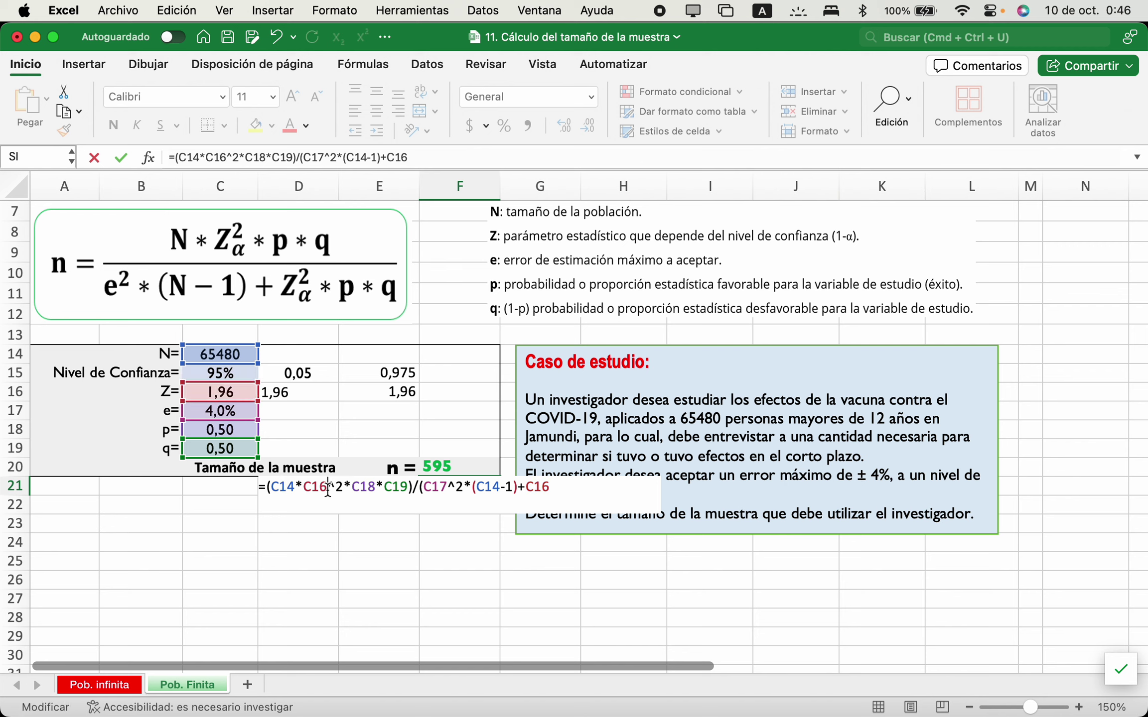
Complete the denominator in cell F21 with ^2*C18*C19) after C16 and enter the formula.
left_click(552, 484)
type("^2")
type("*p")
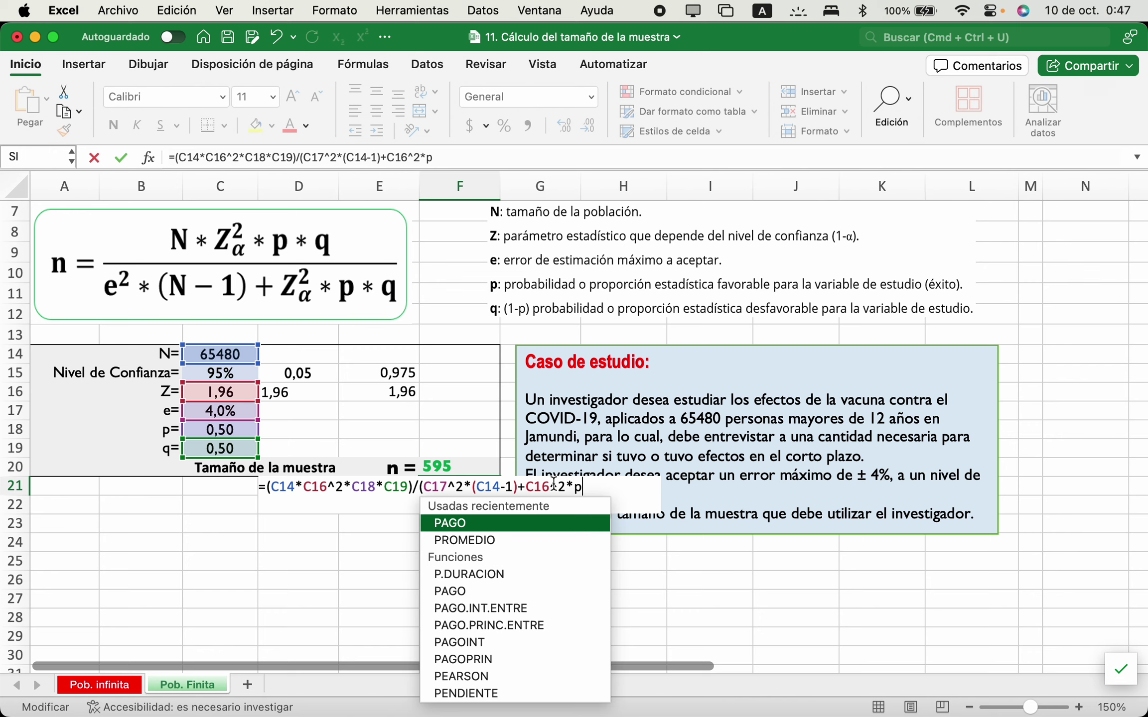
key("BackSpace")
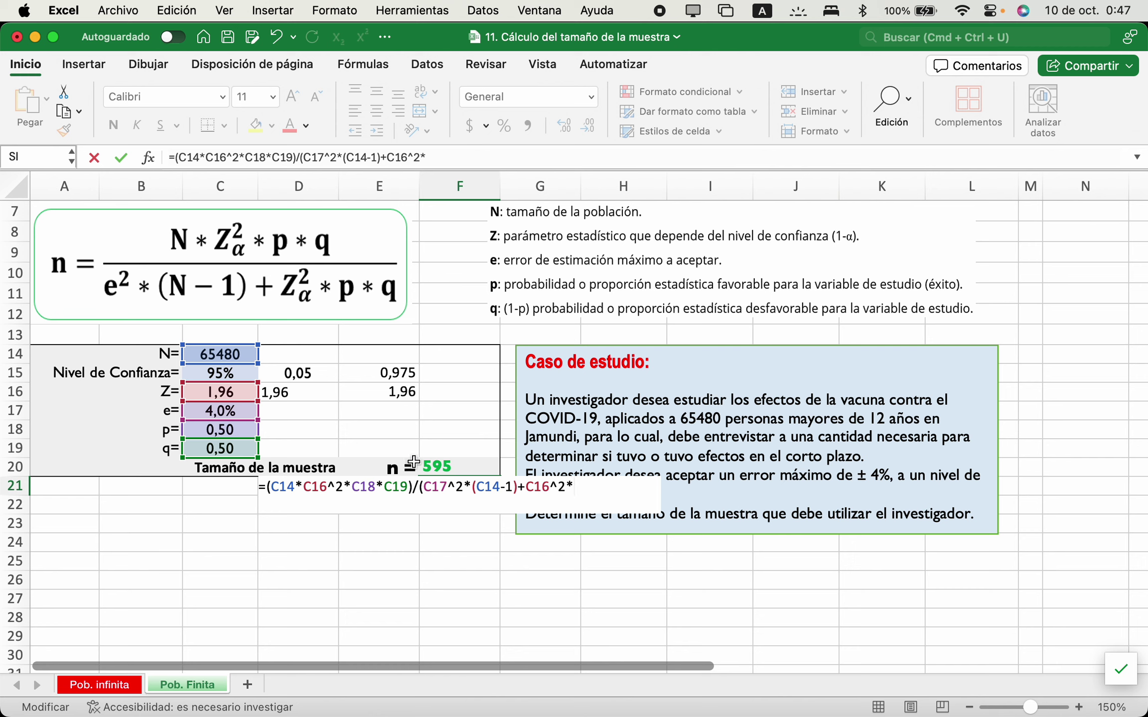
left_click(233, 428)
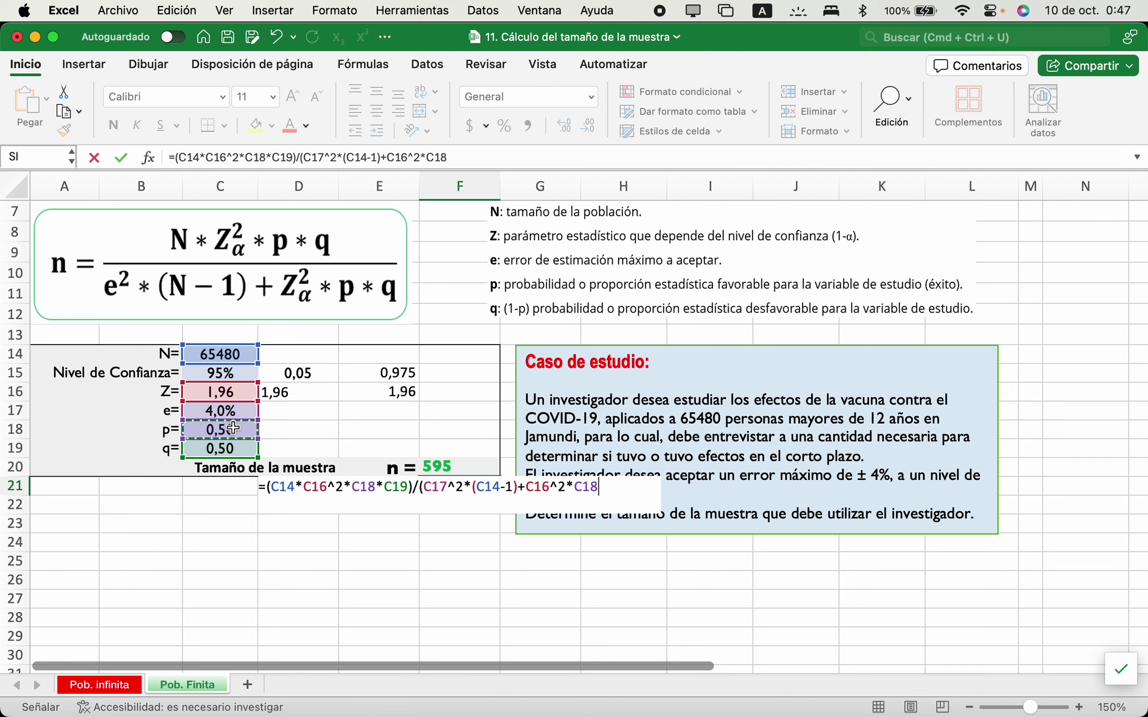
type("*")
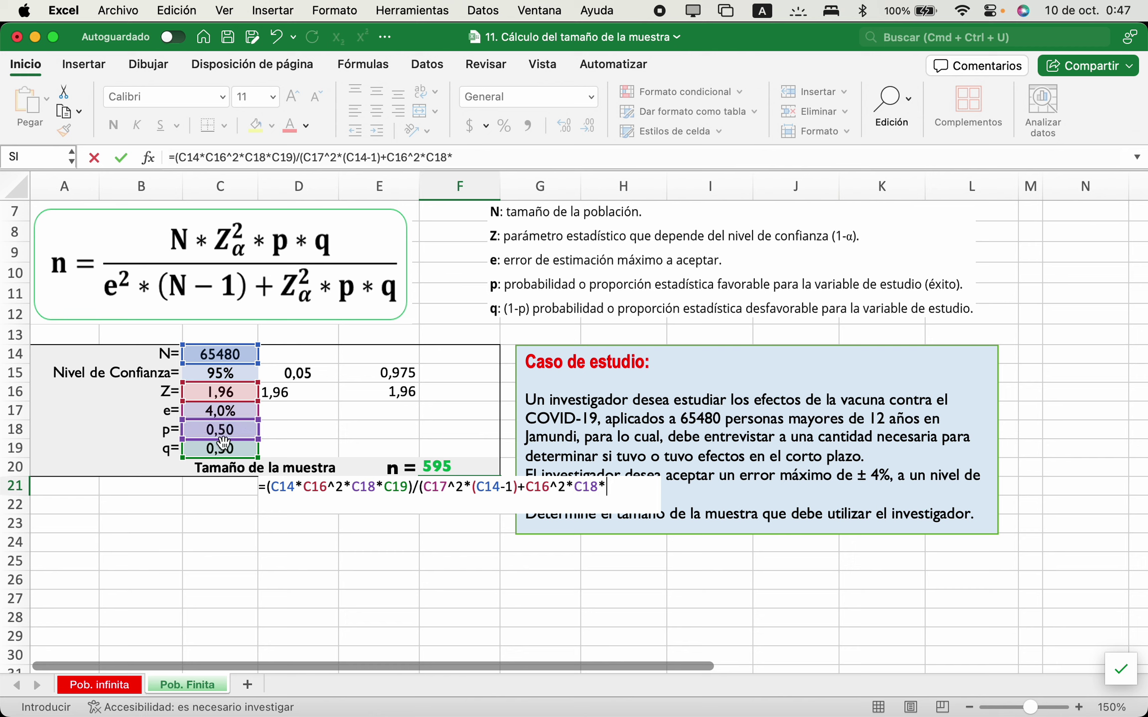
left_click(216, 449)
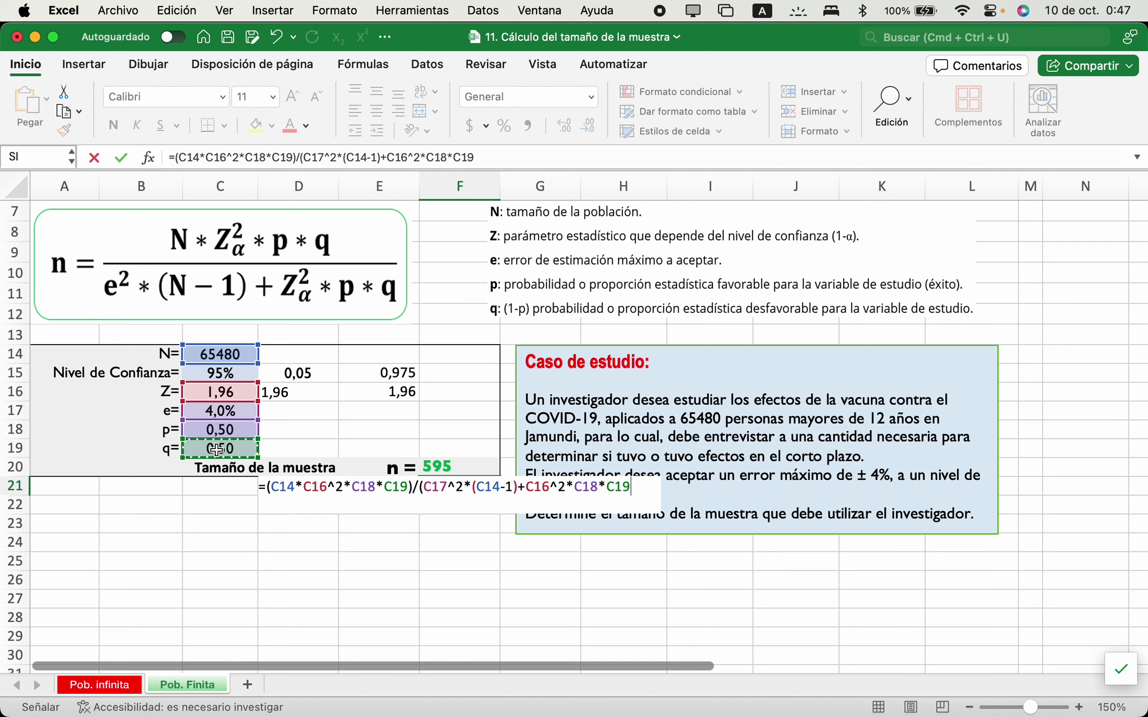
key("Return")
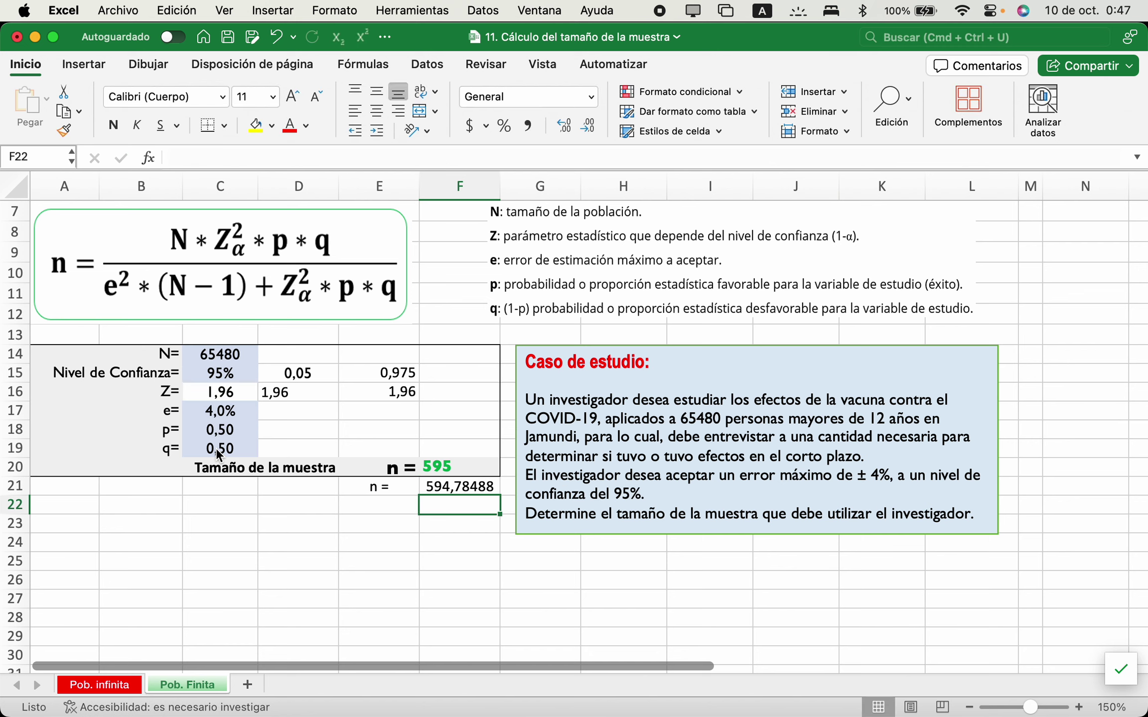
Format the sample size result in cell F21 with no decimals and fill the cell yellow.
left_click(467, 488)
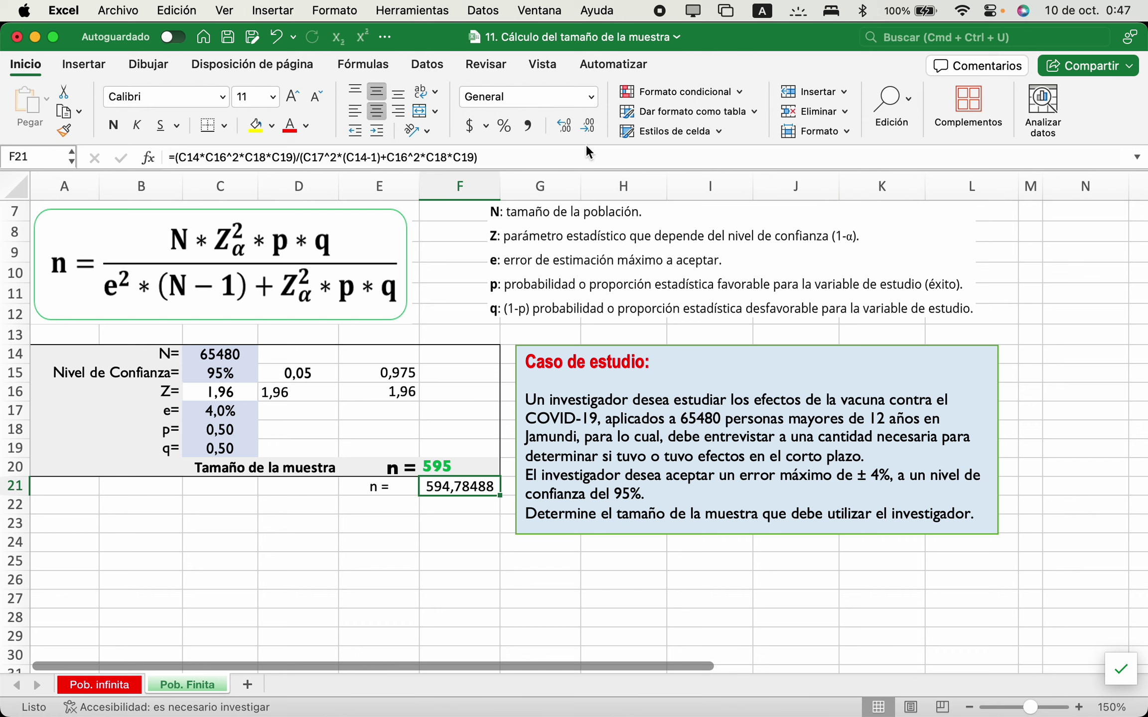
left_click(567, 124)
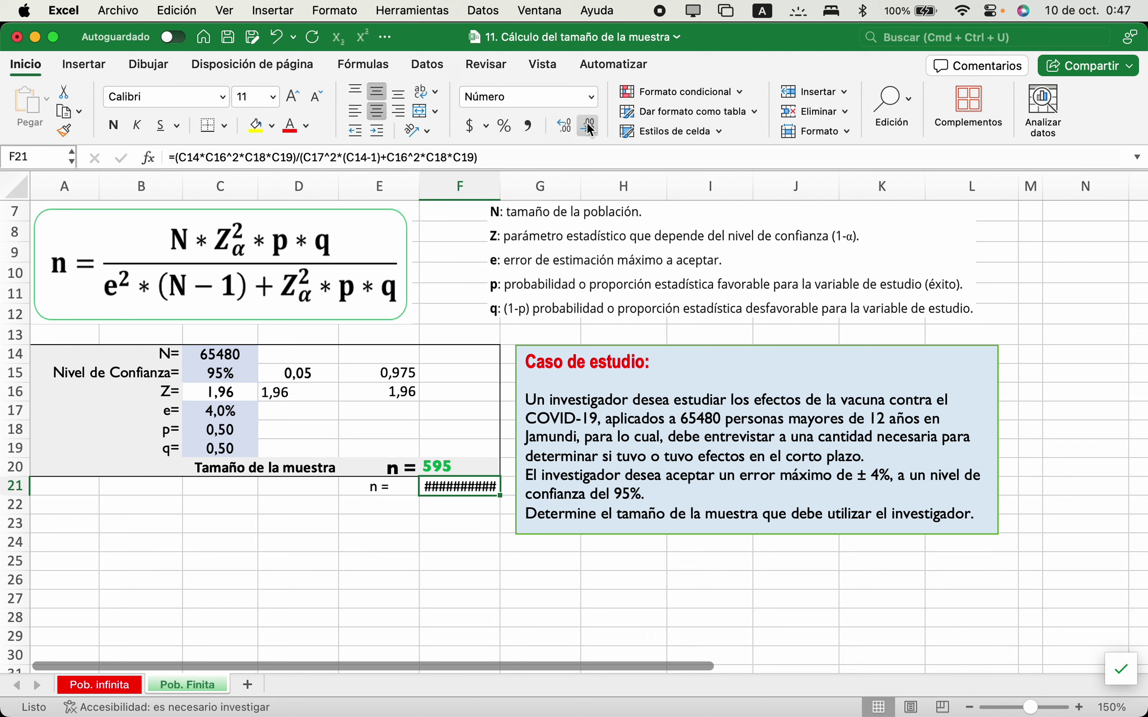
left_click(589, 128)
left_click(590, 128)
left_click(590, 128)
left_click(589, 127)
left_click(589, 127)
left_click(590, 128)
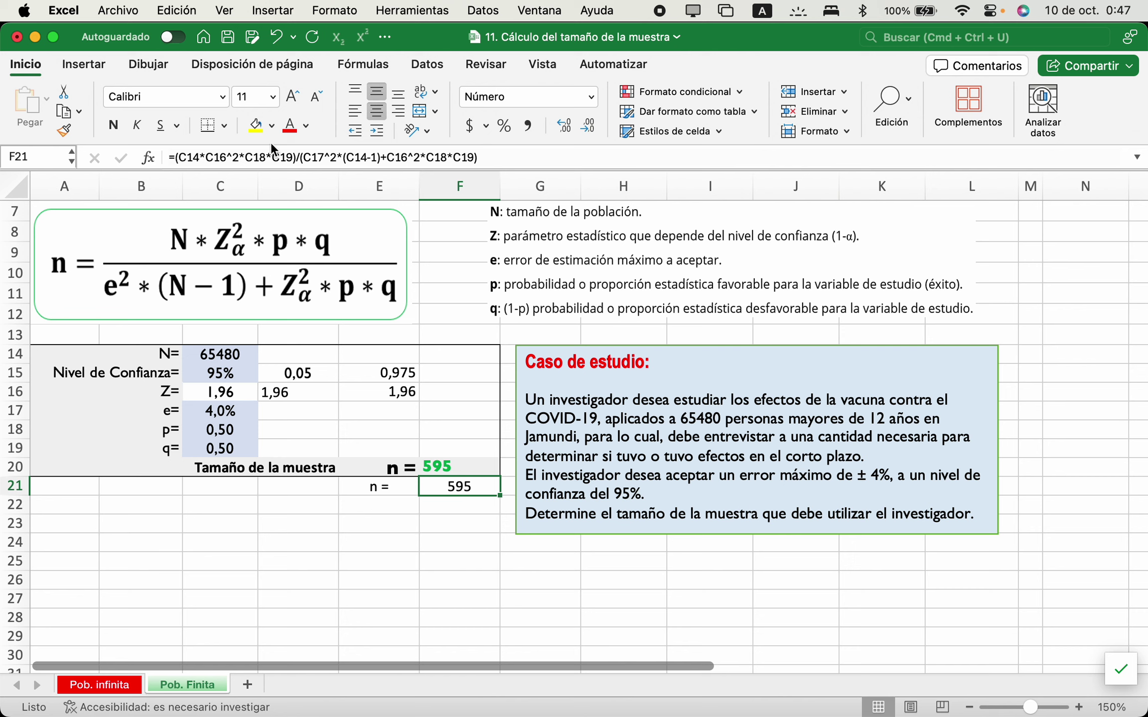
left_click(255, 127)
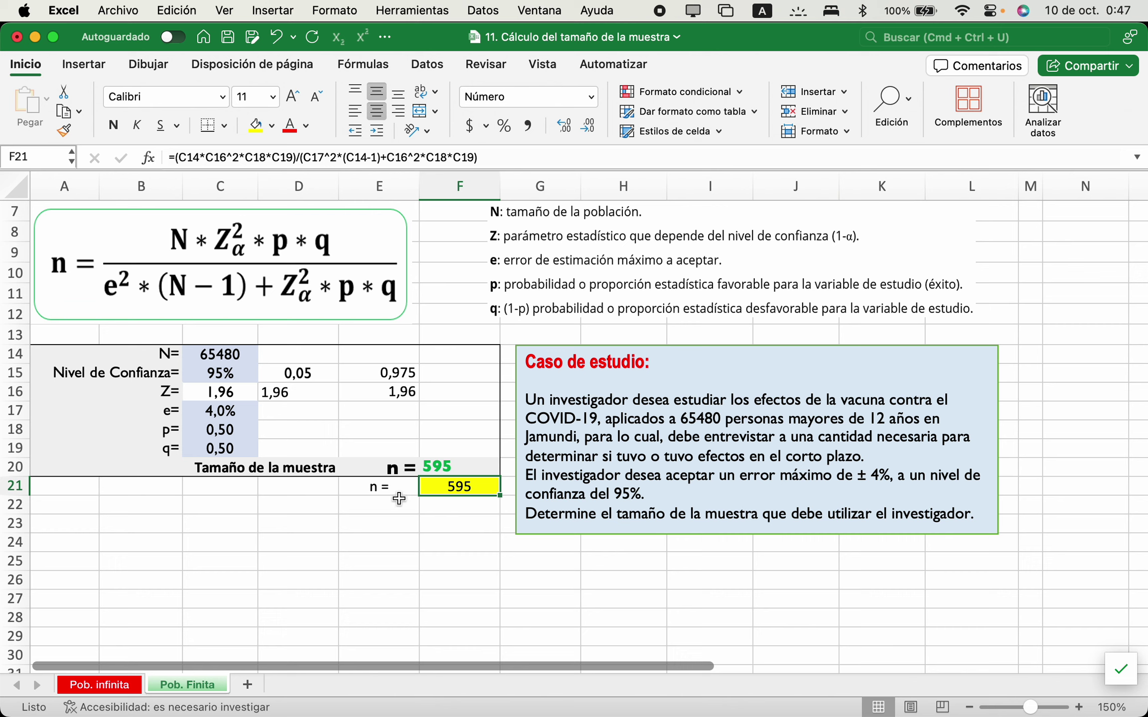
Set the population size N in cell C14 to 200000.
left_click(214, 410)
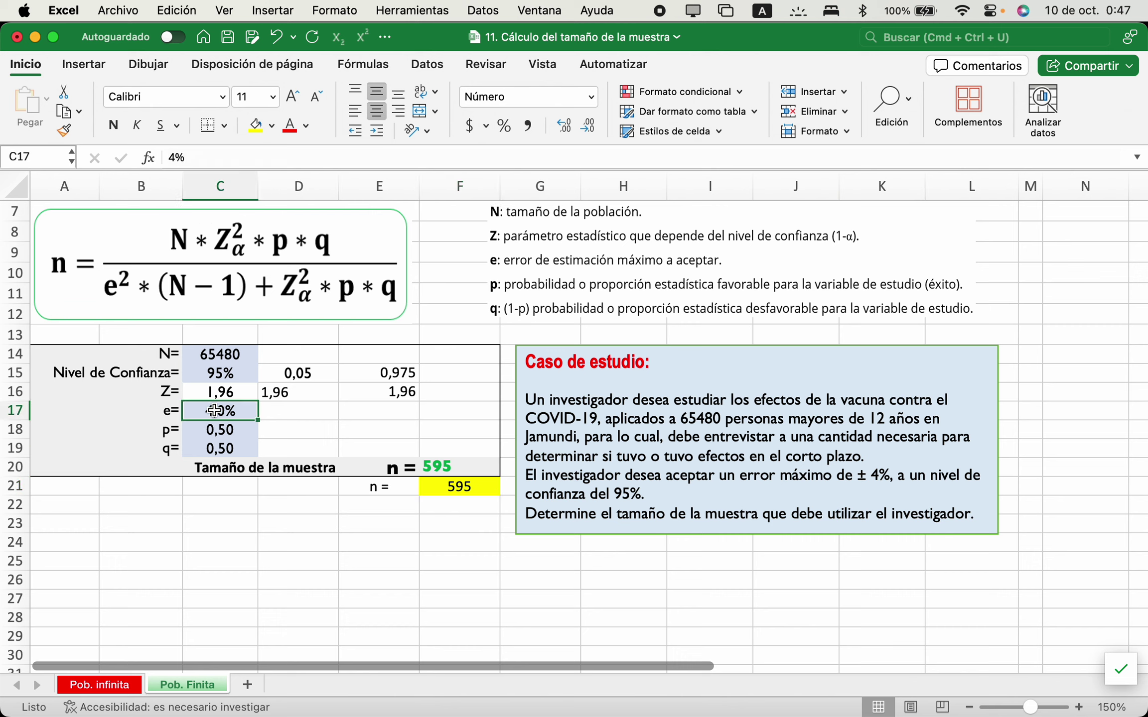
left_click(245, 354)
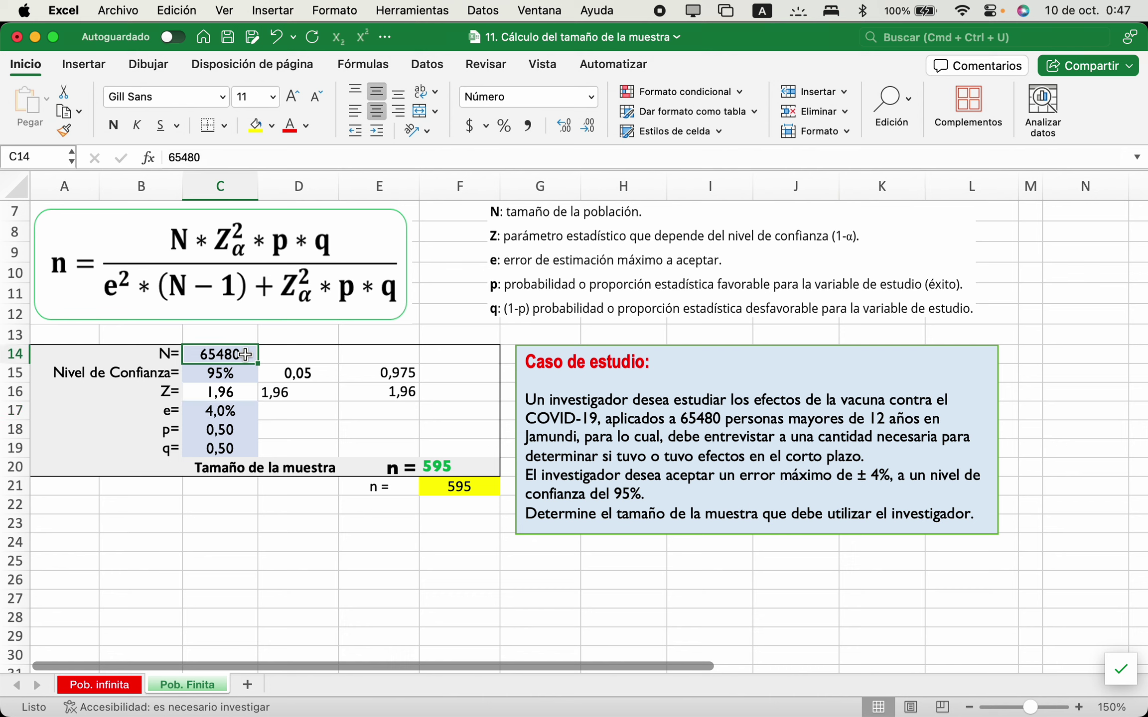
key("BackSpace")
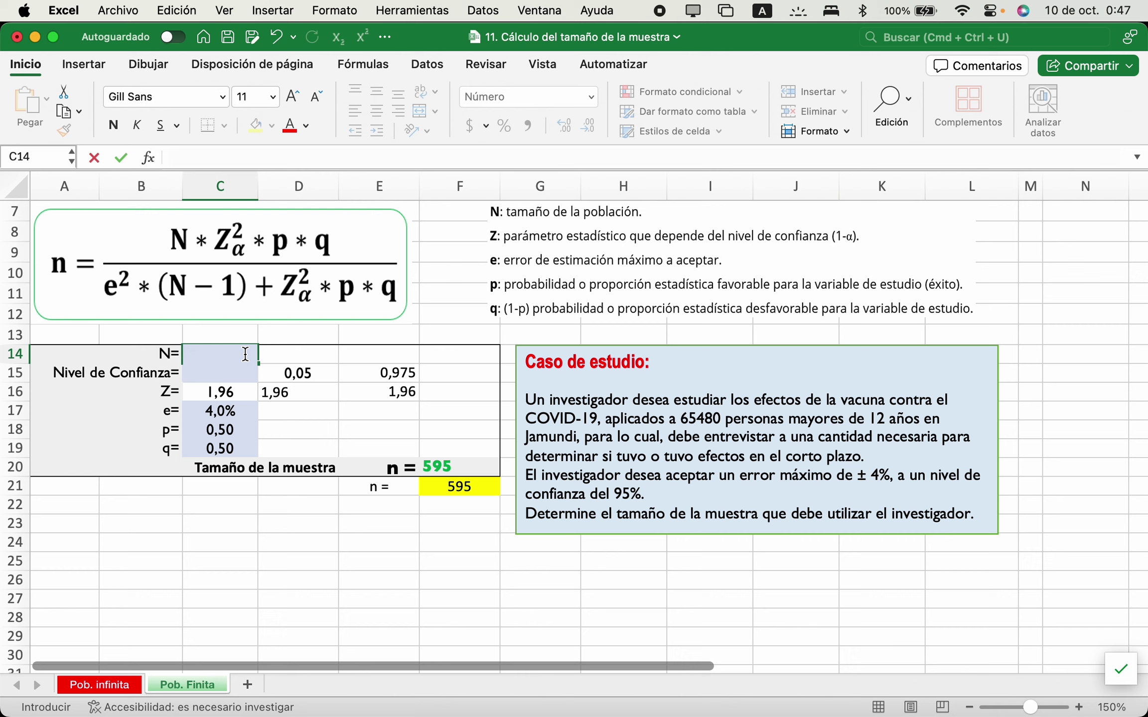
type("200000")
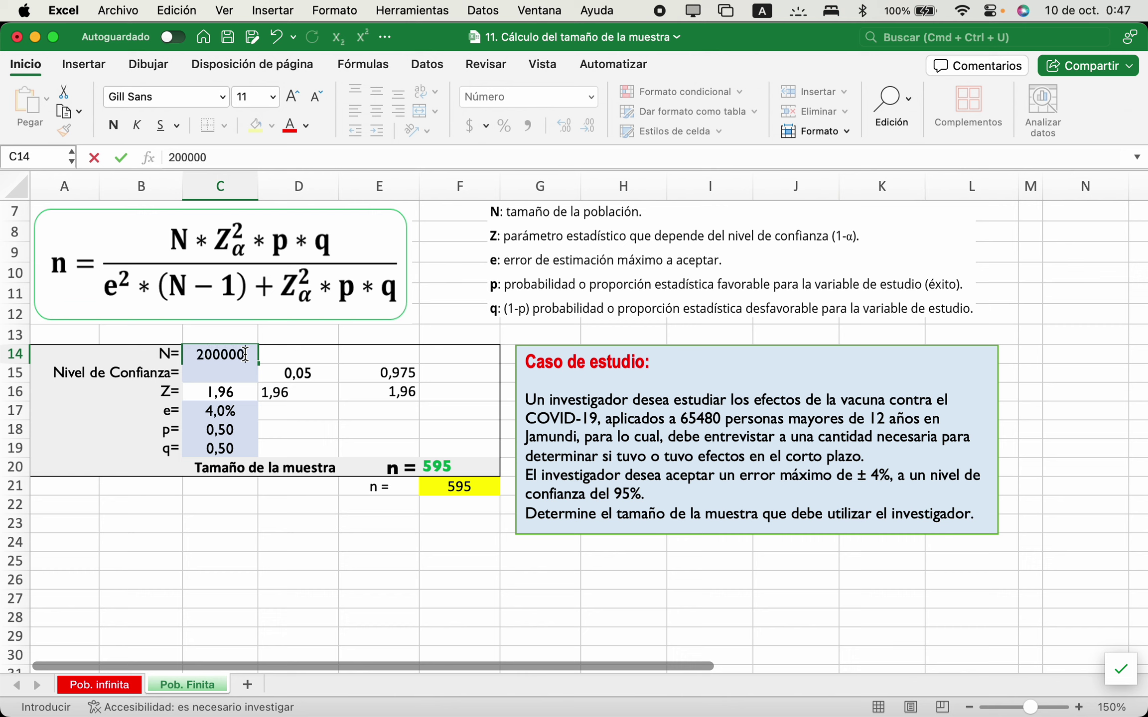
key("Return")
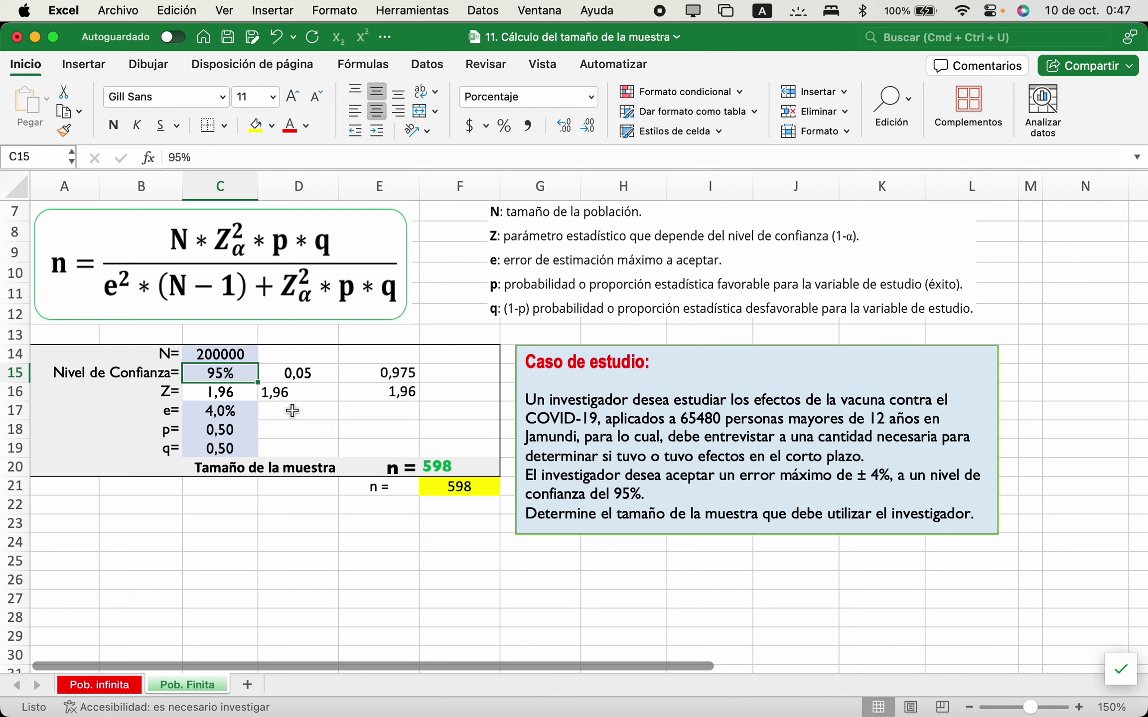
Test a population size N of 2000000 in cell C14 and undo the last two population size changes.
left_click(244, 355)
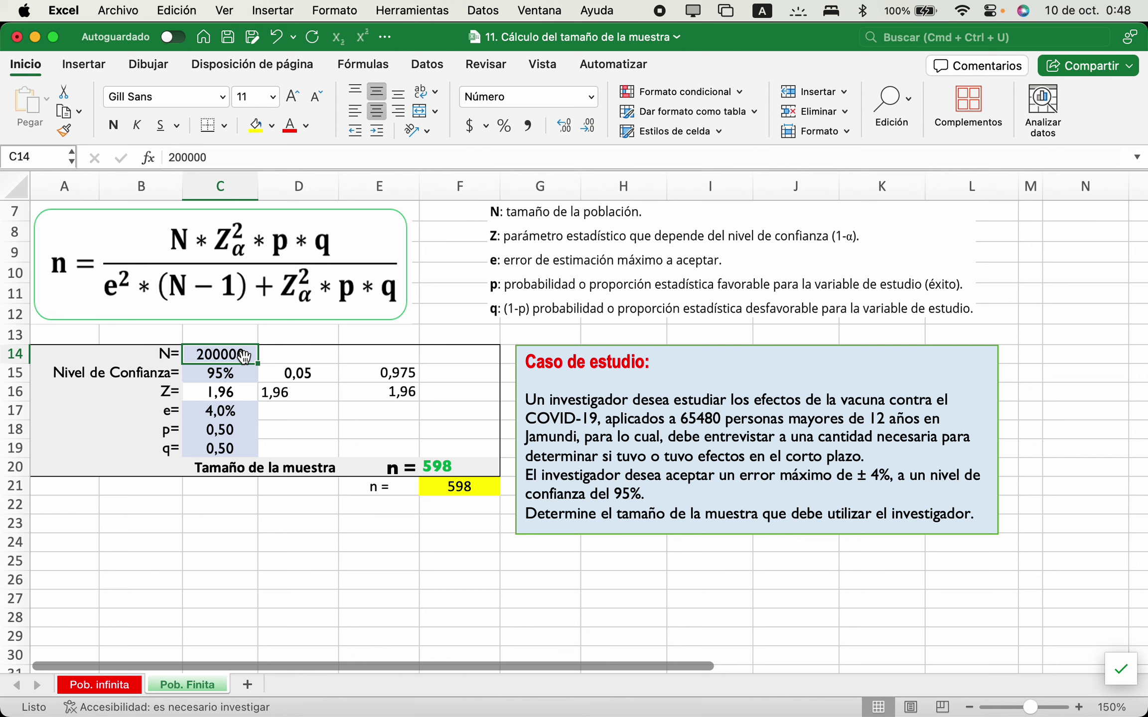
double_click(244, 356)
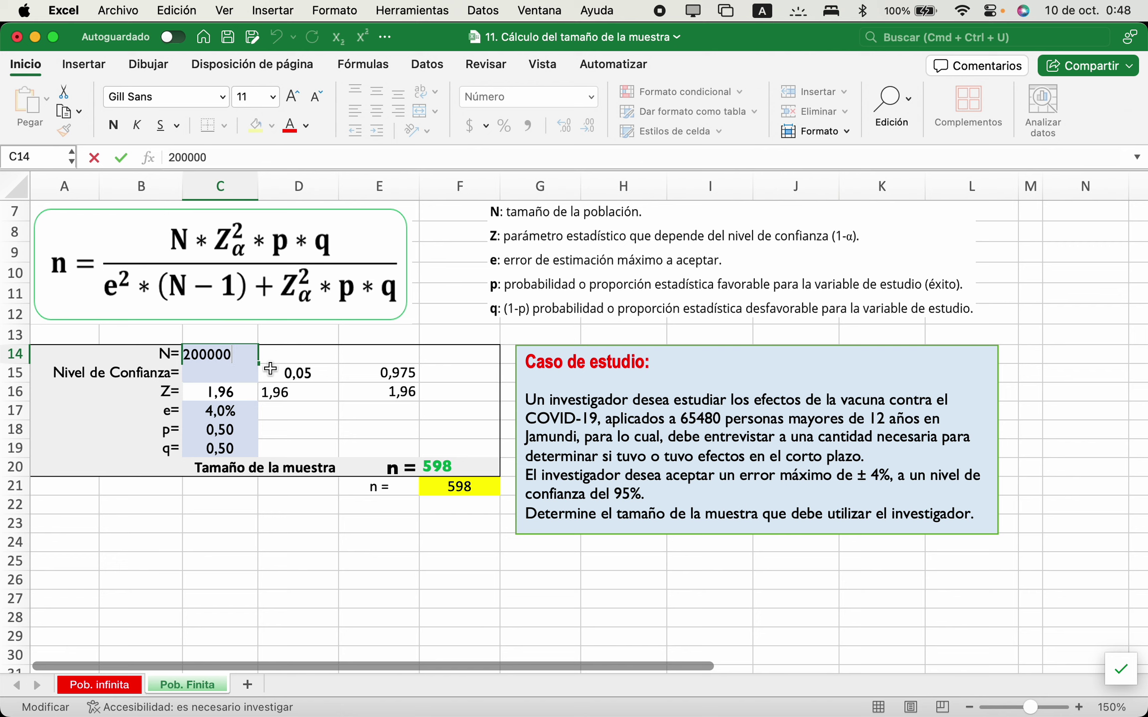
type("0")
key("Return")
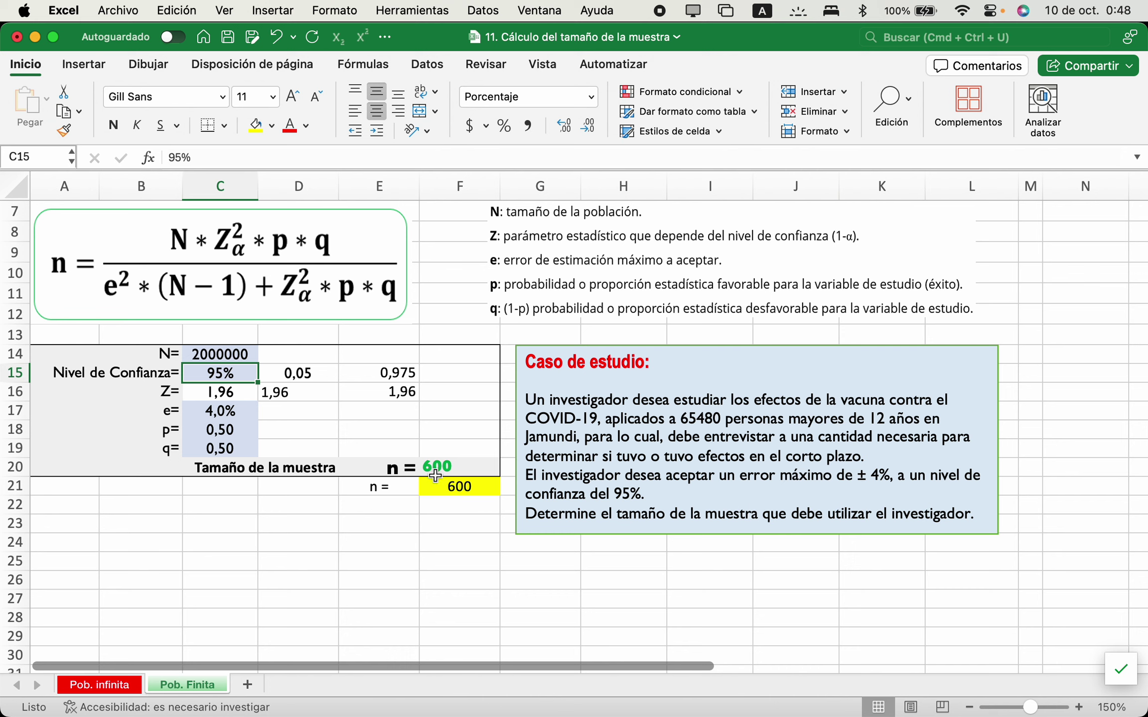
key("super+z")
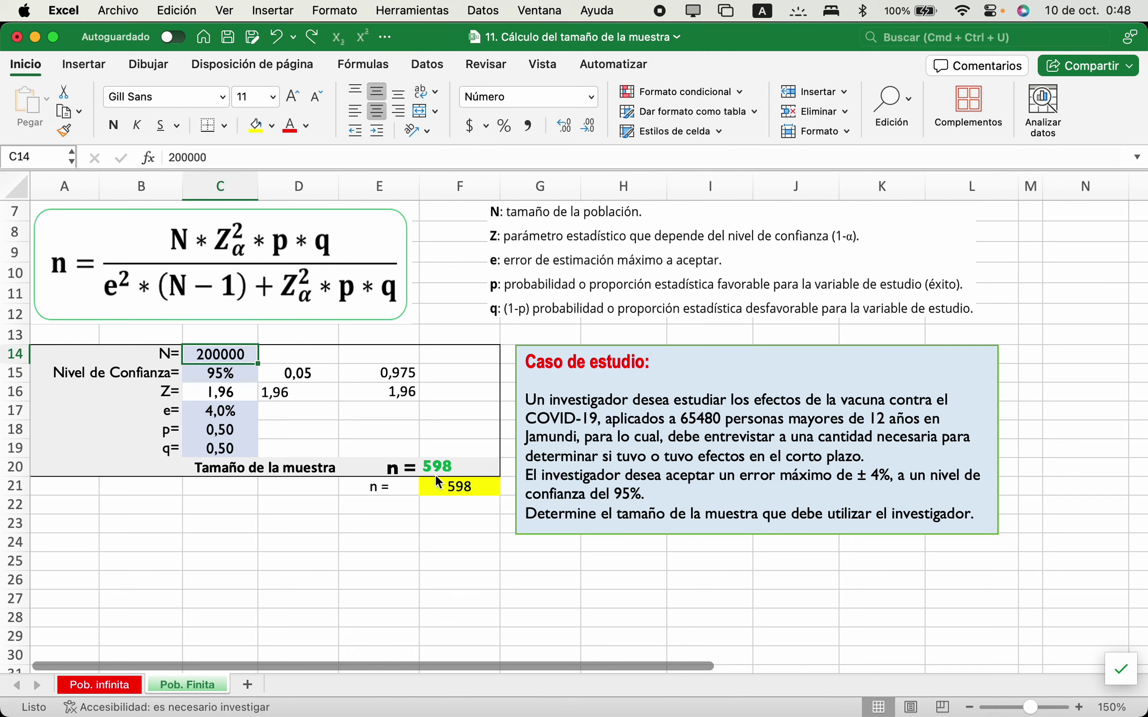
key("super+z")
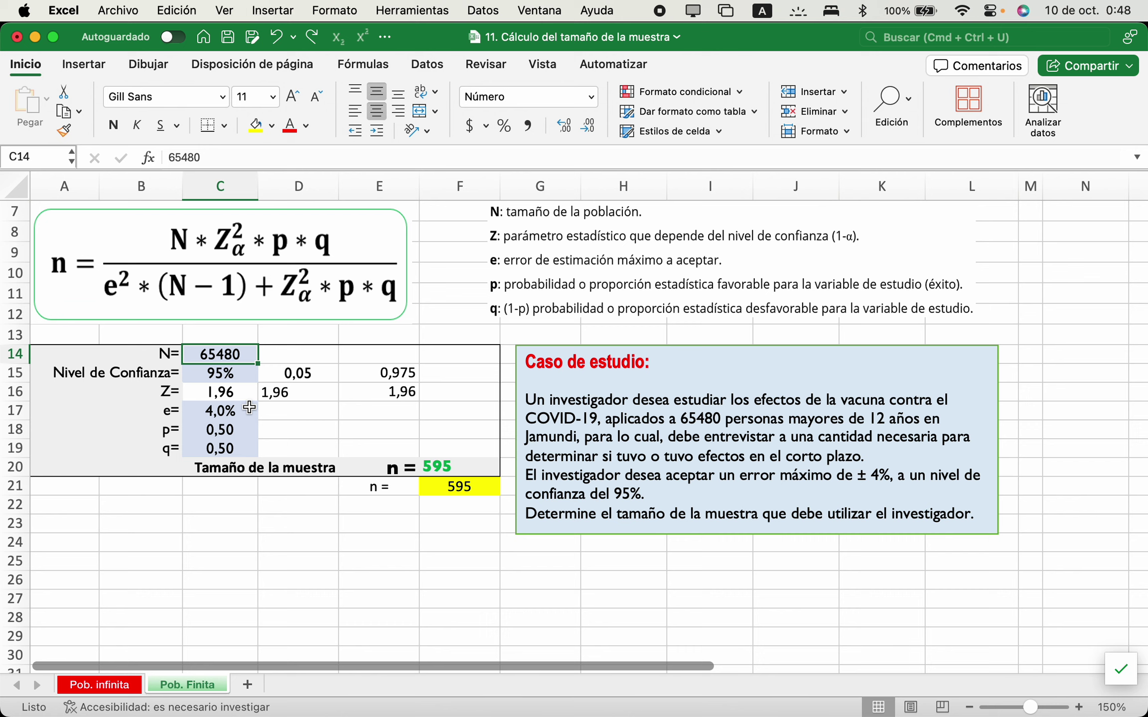
Set the confidence level in cell C15 to 50%.
left_click(238, 384)
left_click(239, 374)
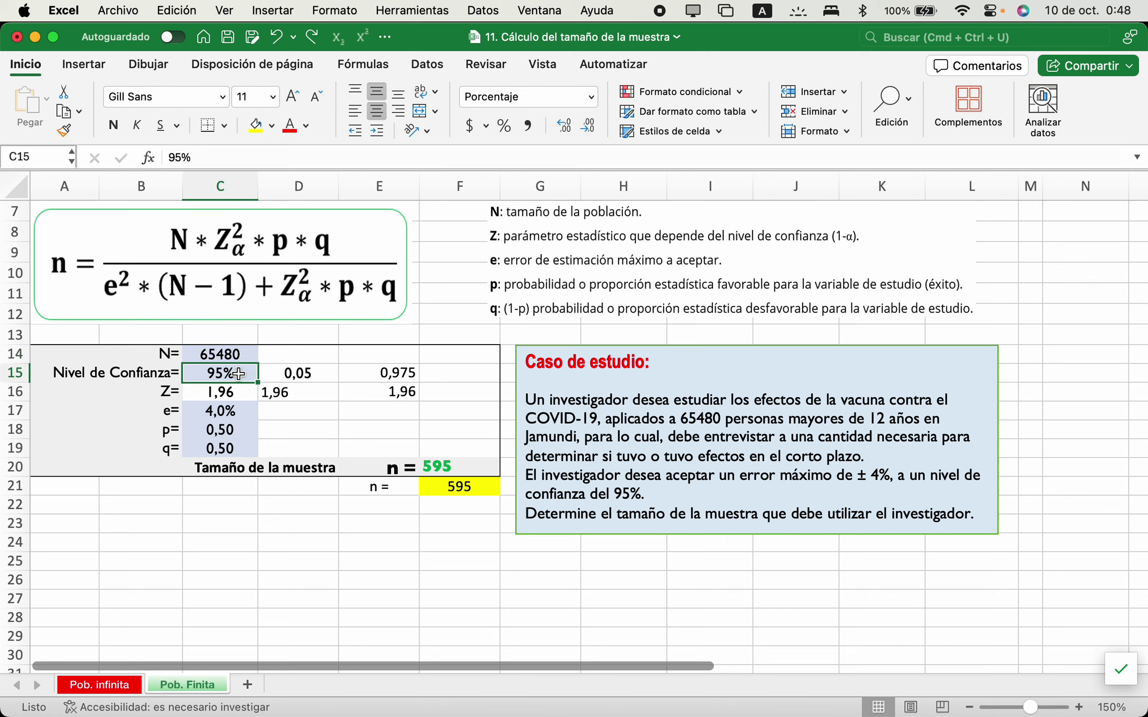
type("50")
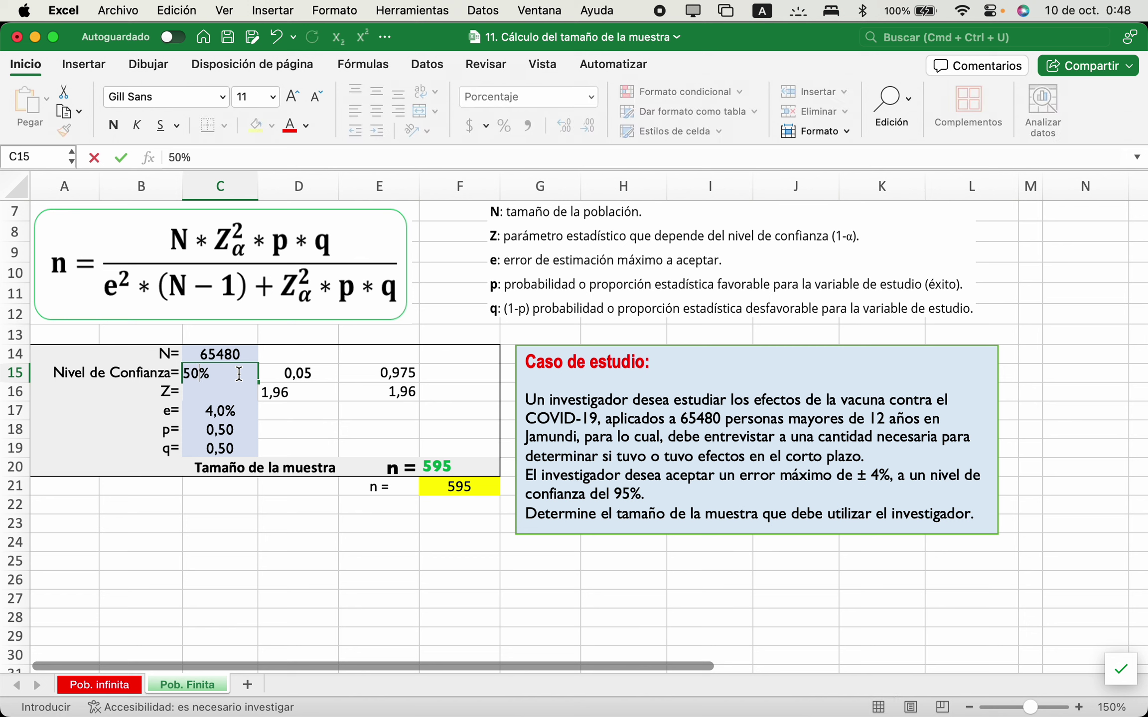
key("Return")
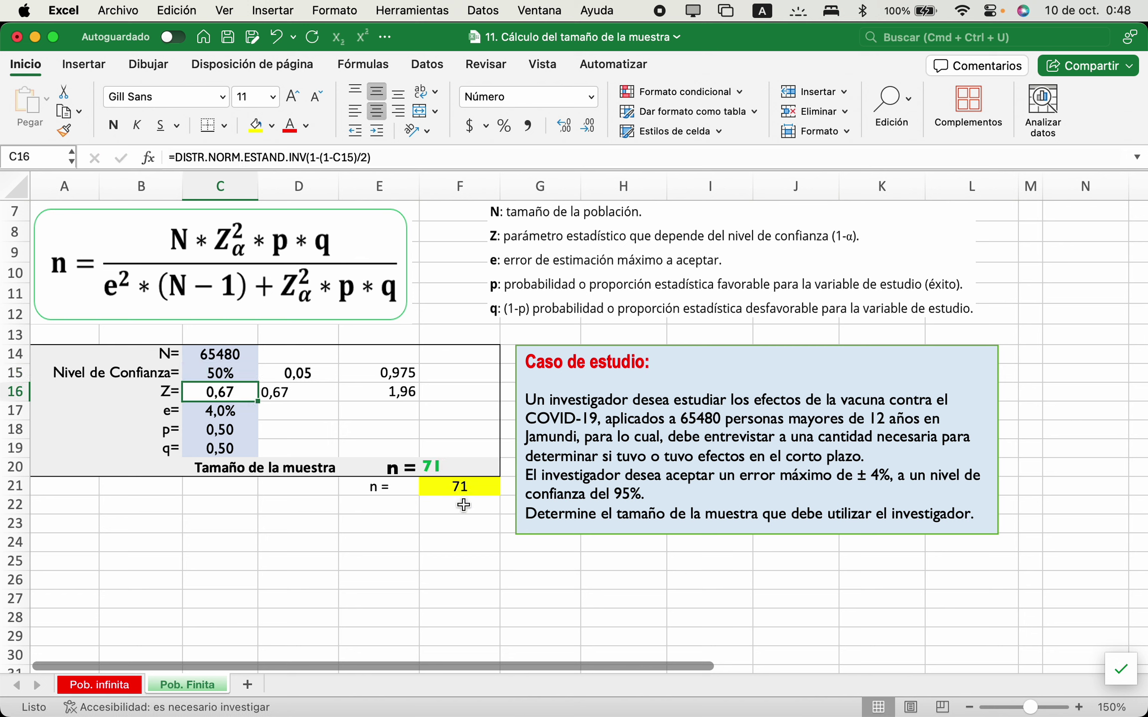
Raise the confidence level in cell C15 to 99%.
left_click(224, 376)
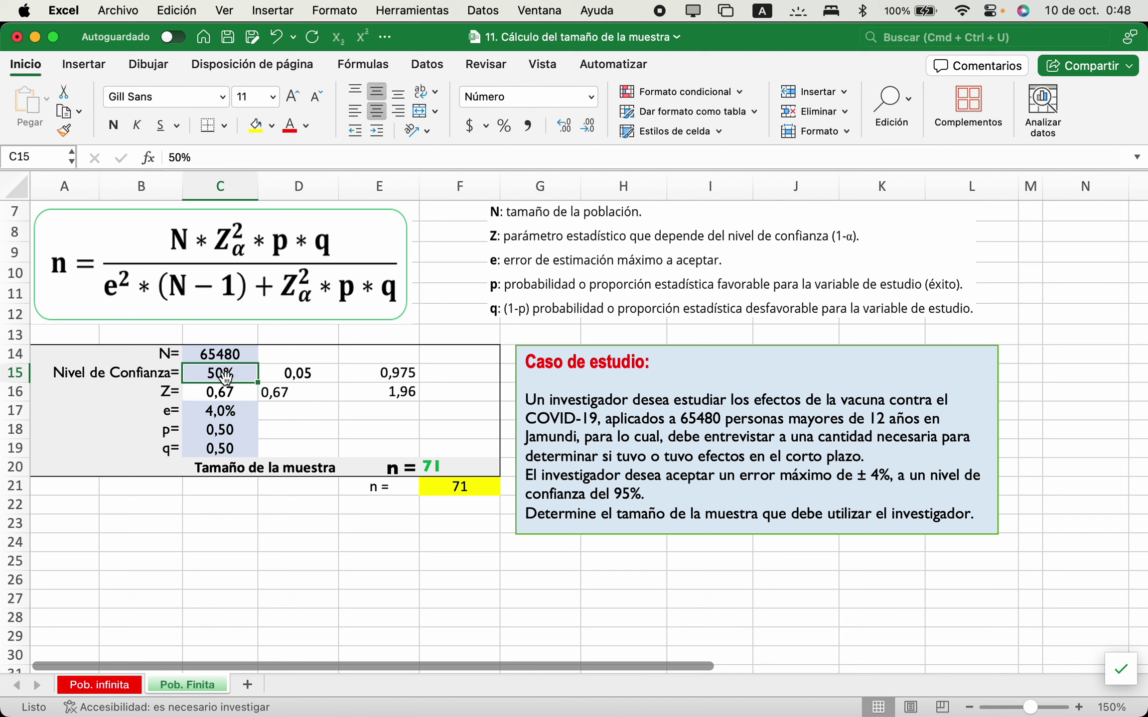
type("99")
key("Return")
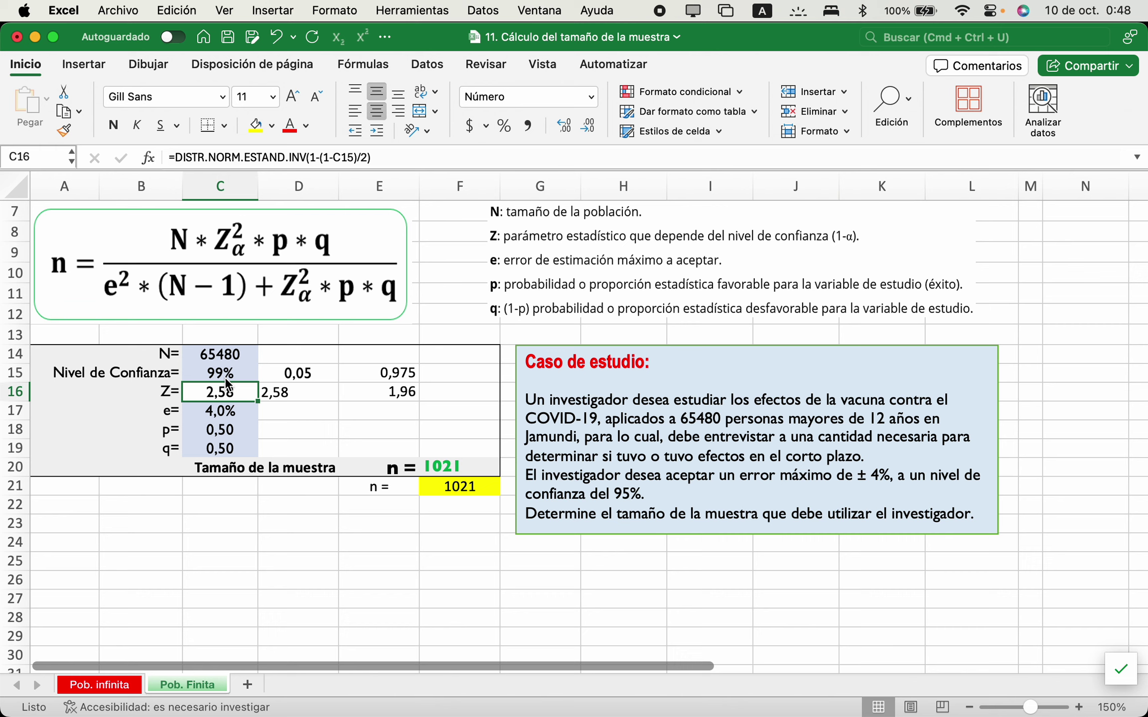
Set the confidence level in cell C15 back to 95%.
left_click(220, 412)
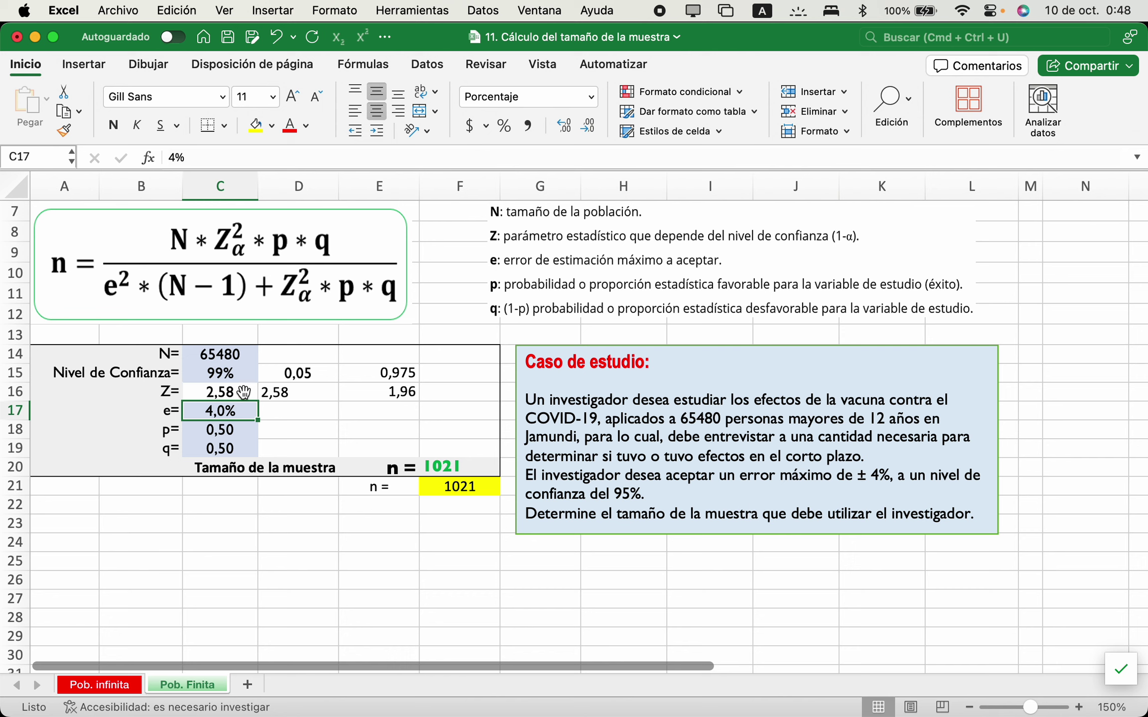
left_click(233, 375)
type("95")
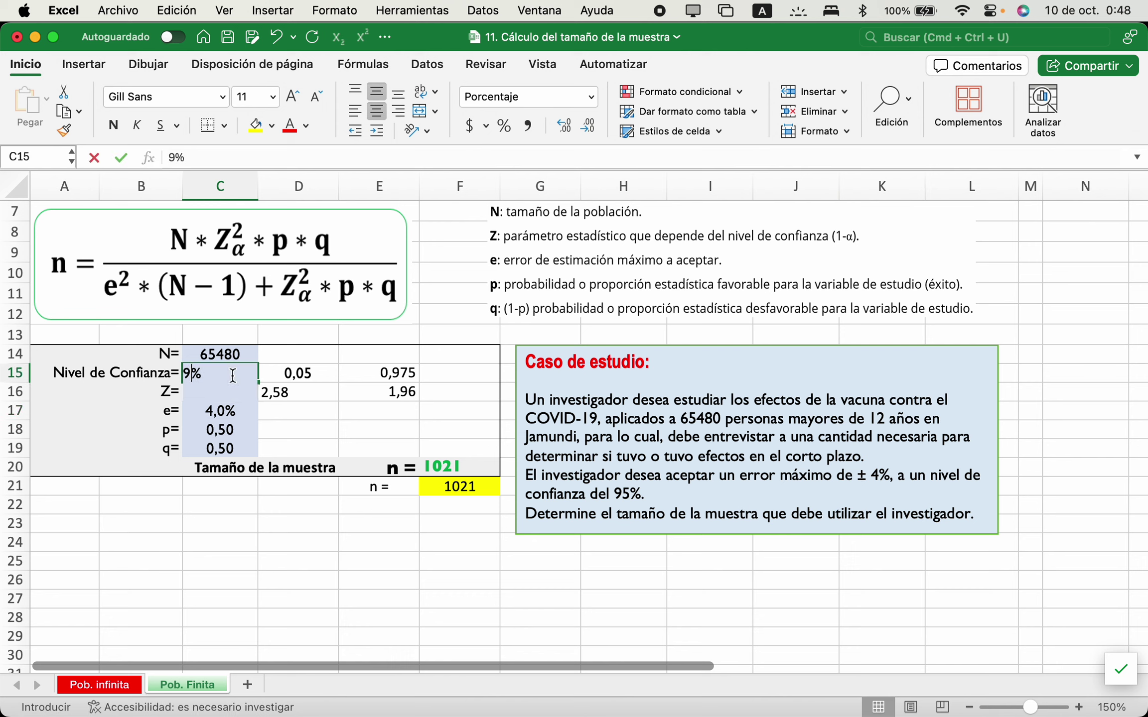
key("Return")
Test a maximum error e of 10% in cell C17 and undo the change.
left_click(235, 418)
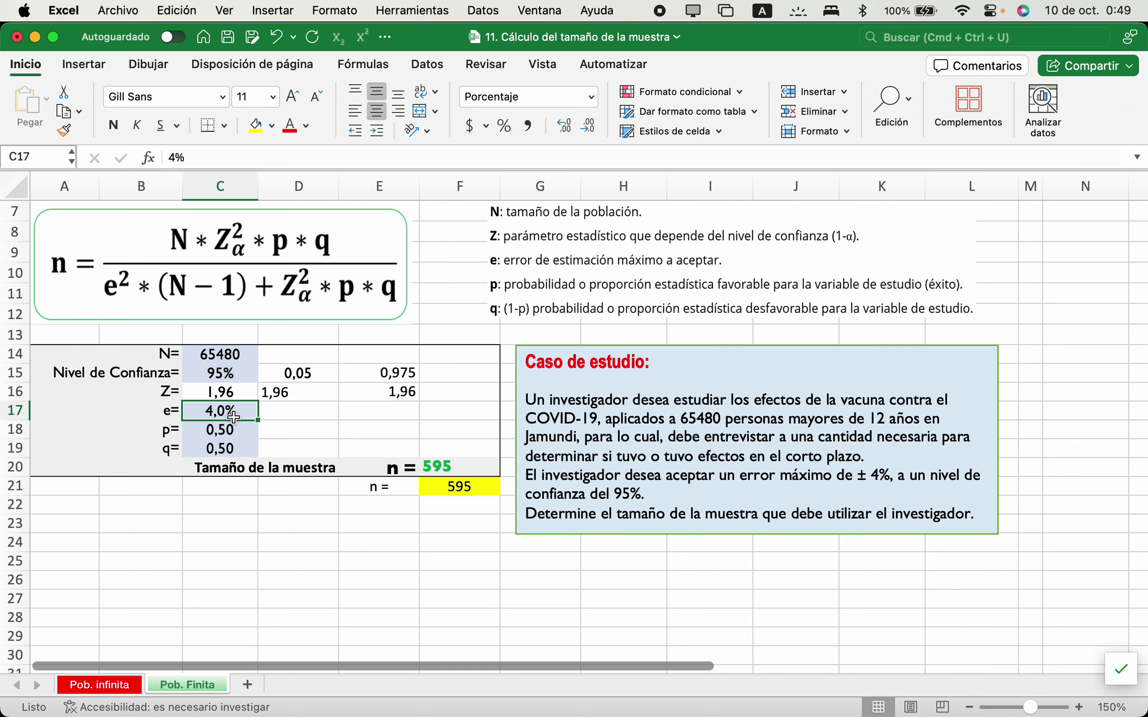
type("10")
key("Return")
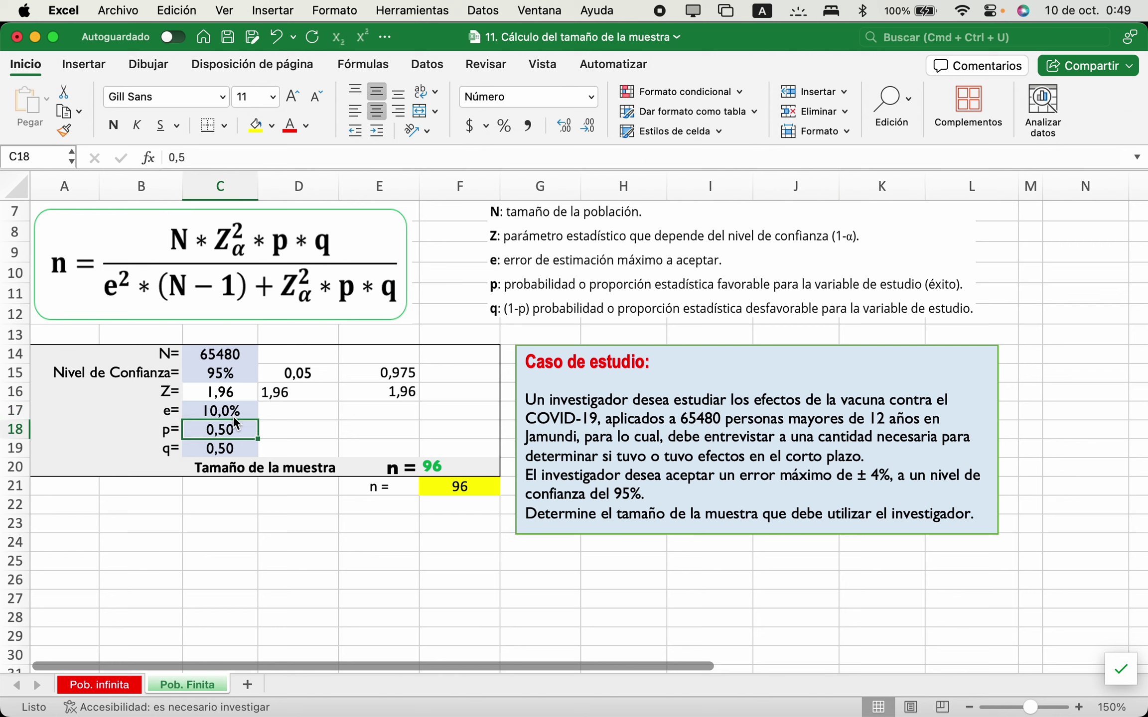
left_click(234, 418)
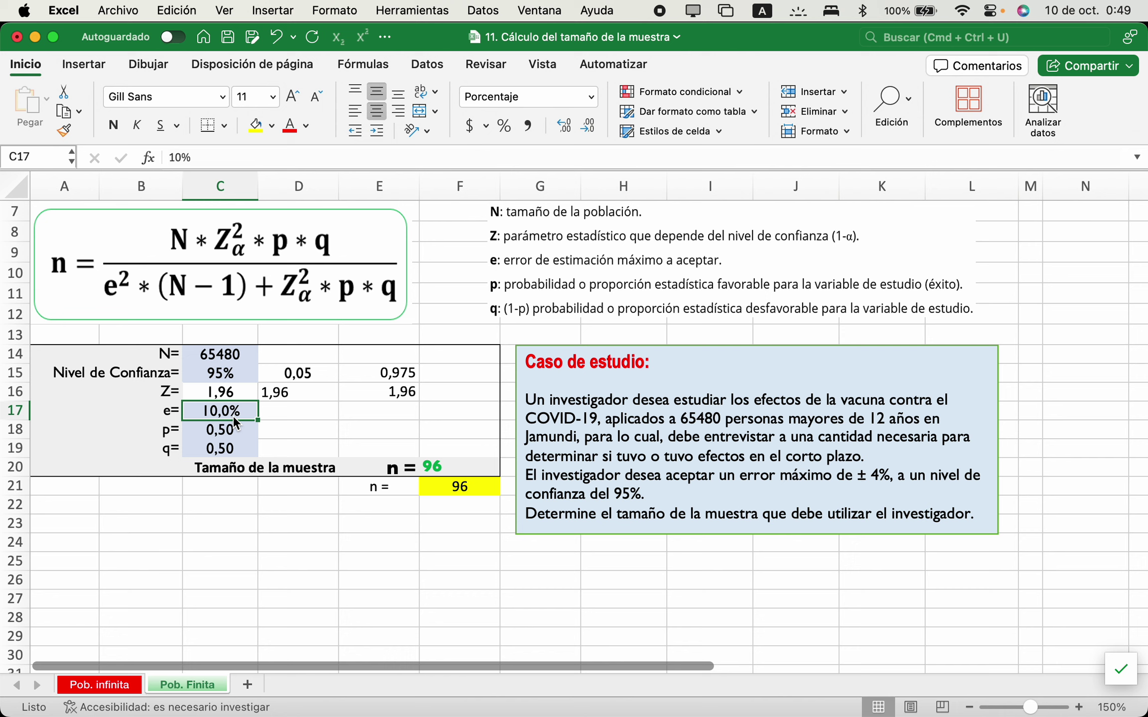
key("super+z")
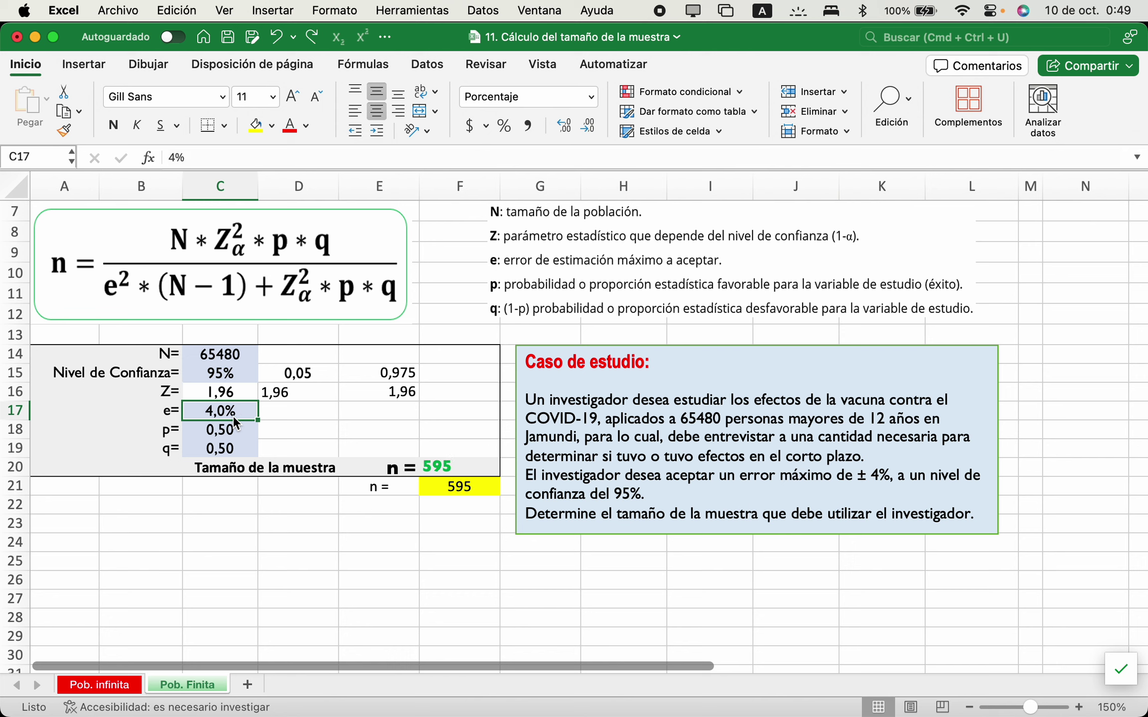
Test a maximum error e of 2% in cell C17 and undo the change.
type("2")
key("Return")
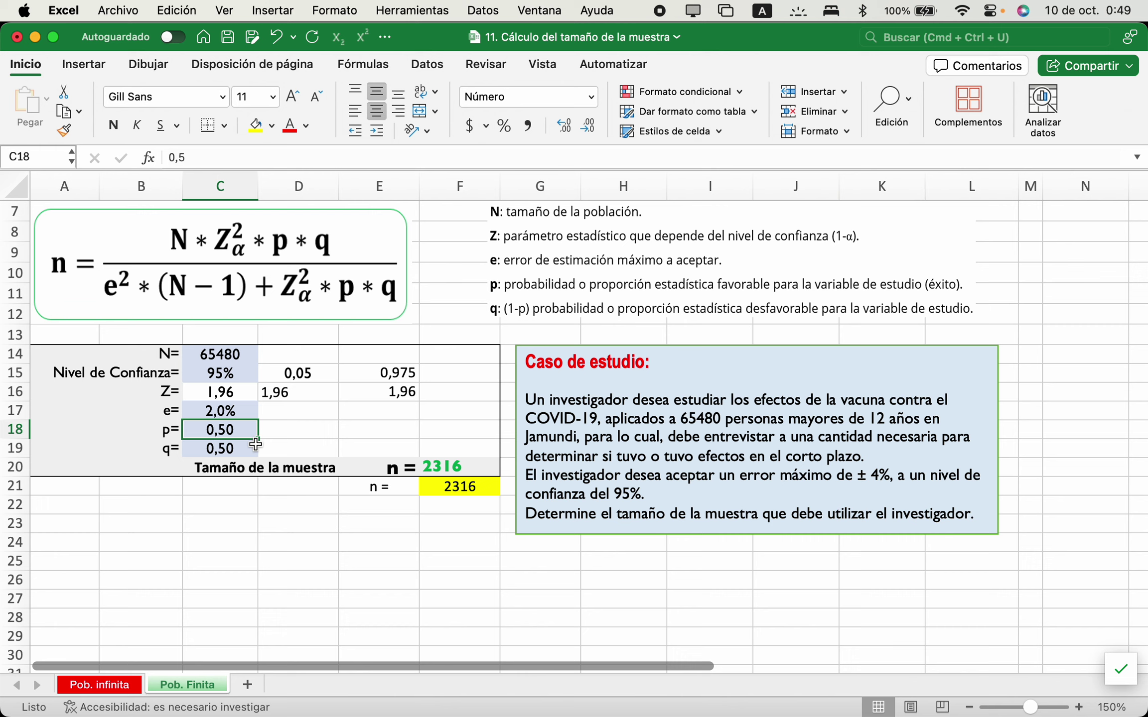
key("super+z")
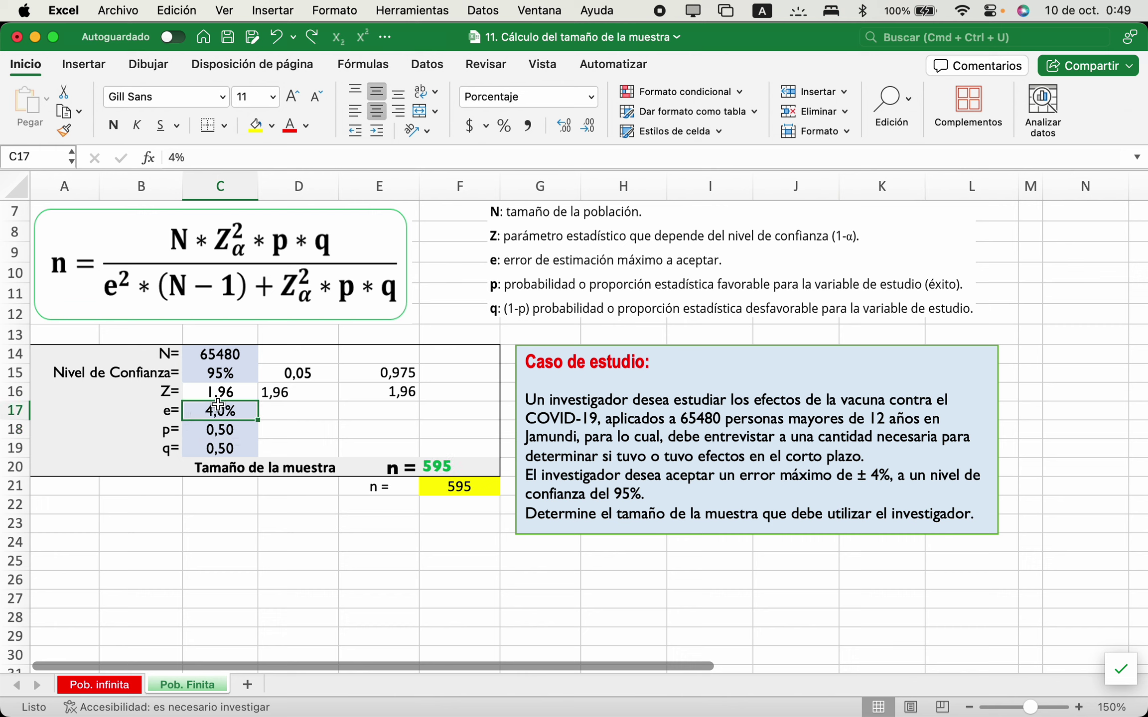
Set the proportion p in cell C18 to 0.7, and re-enter it with a decimal comma as 0,7.
left_click(234, 435)
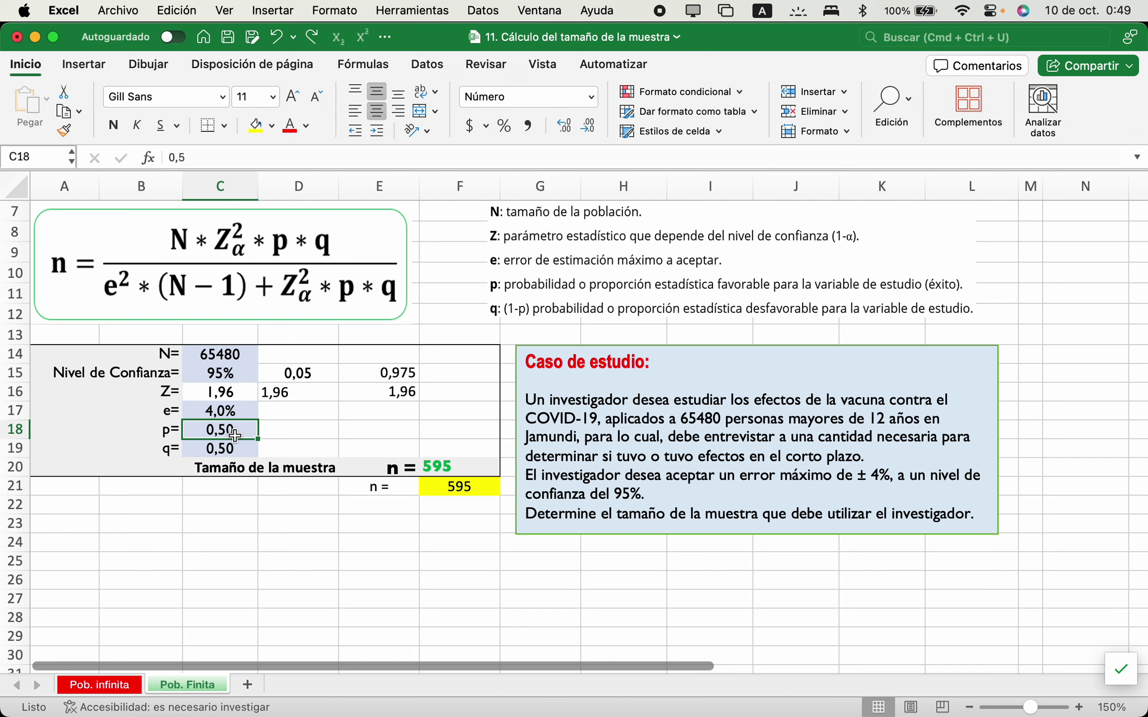
type("0")
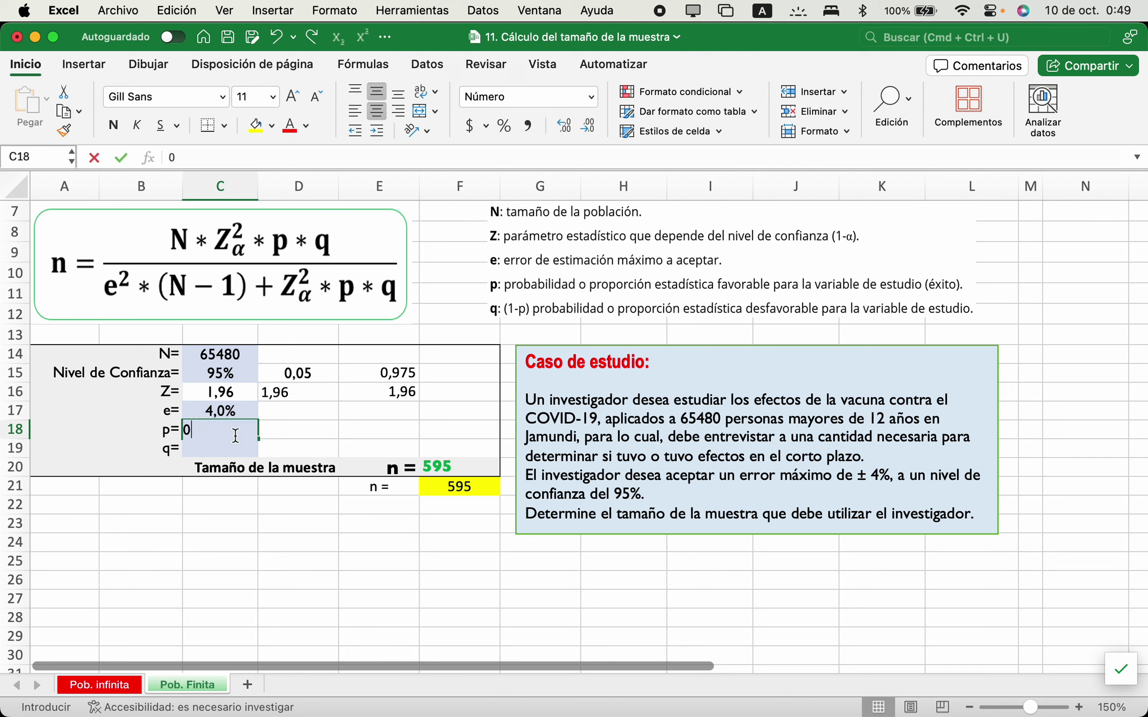
type(".7")
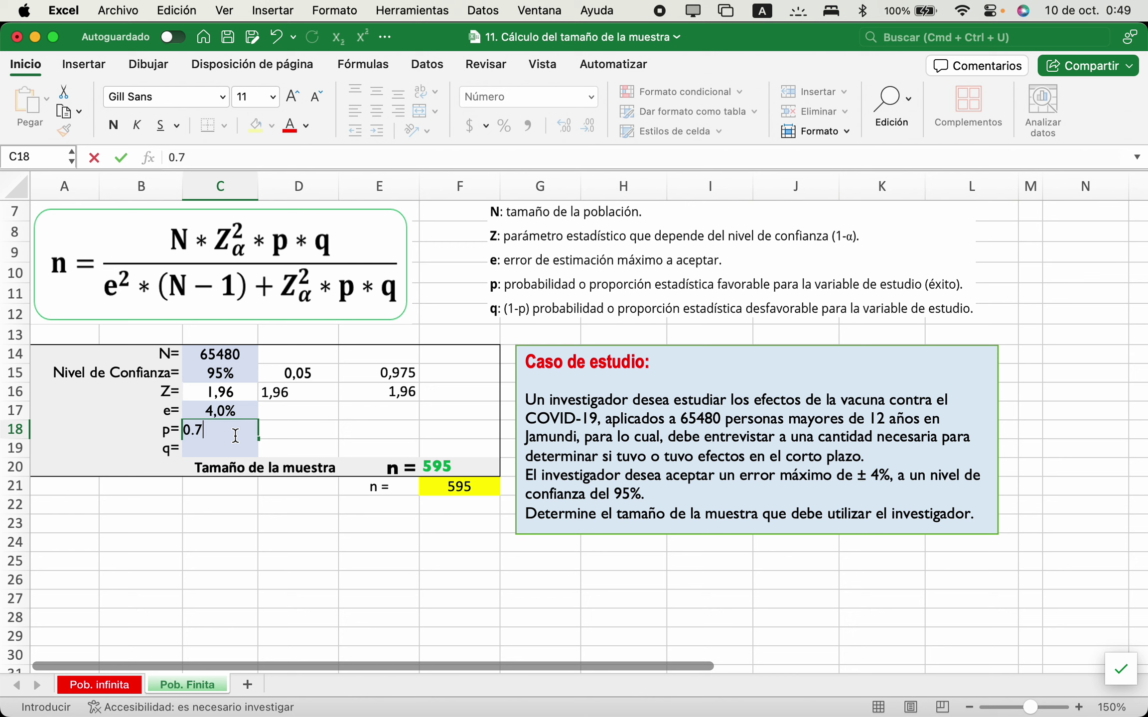
key("Return")
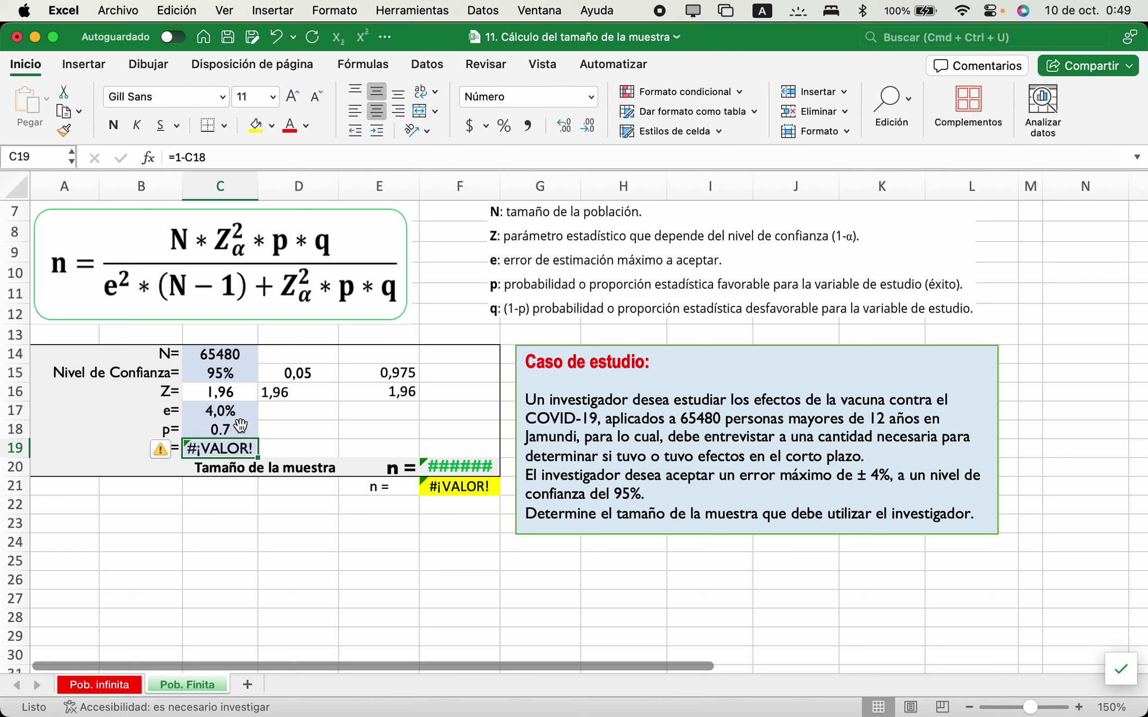
left_click(240, 425)
type("0,7")
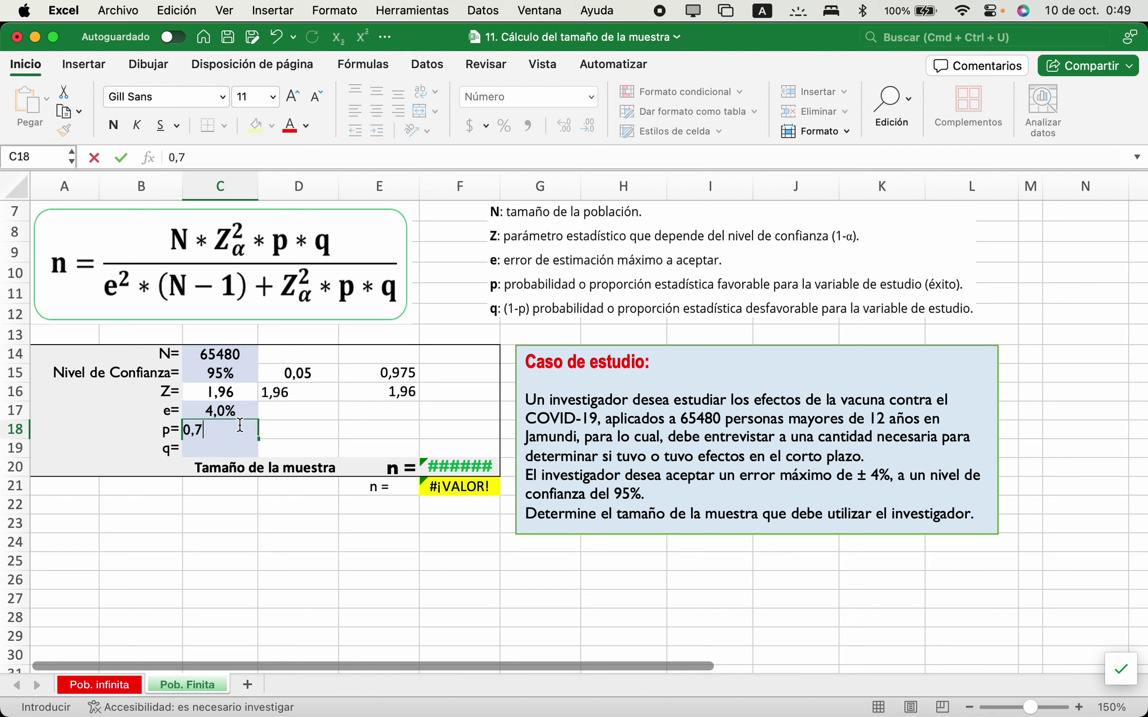
key("Return")
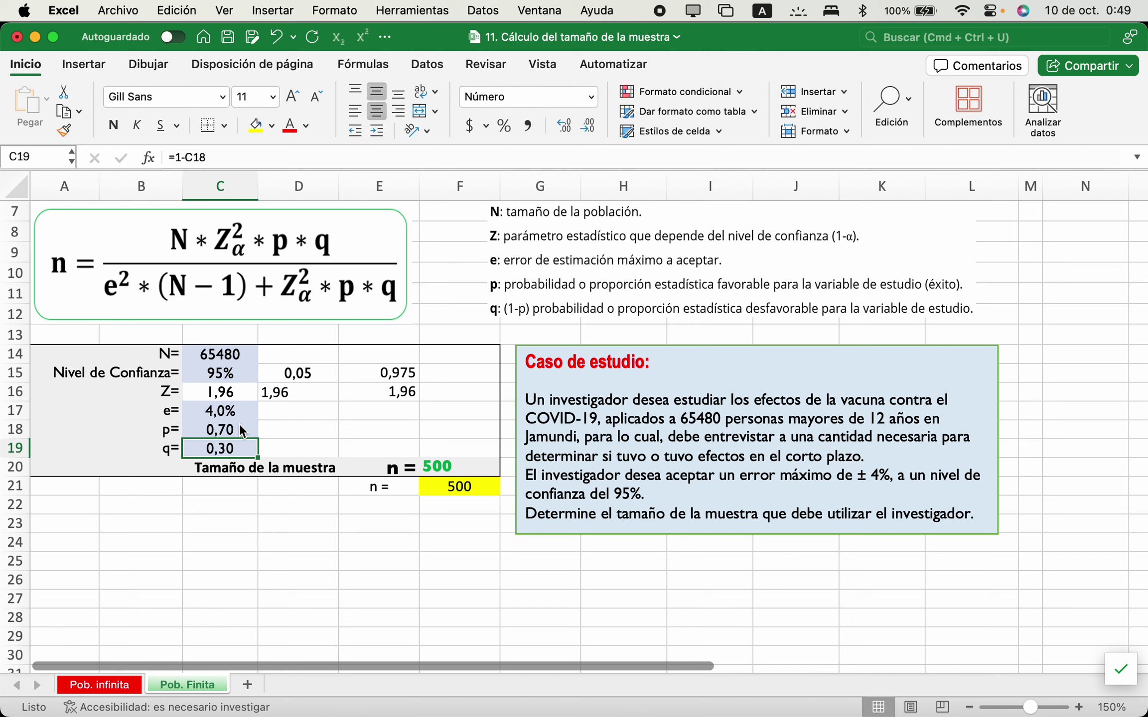
Undo the last two changes to the proportion p in cell C18.
left_click(242, 429)
type("0,5")
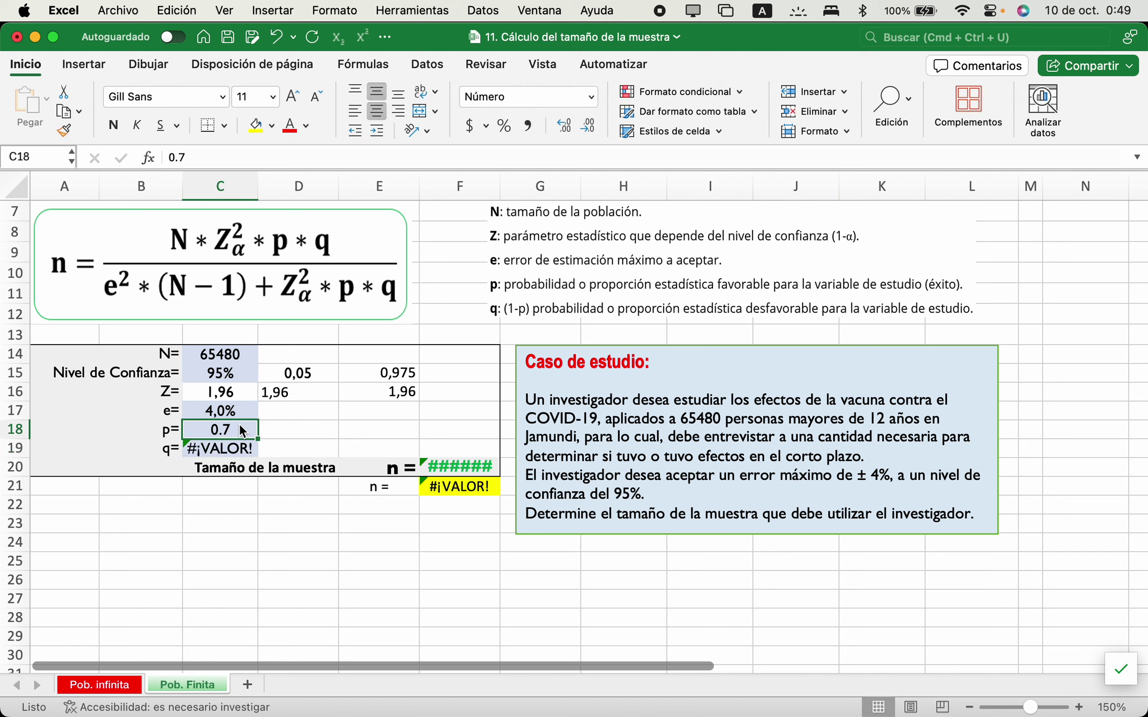
key("Return")
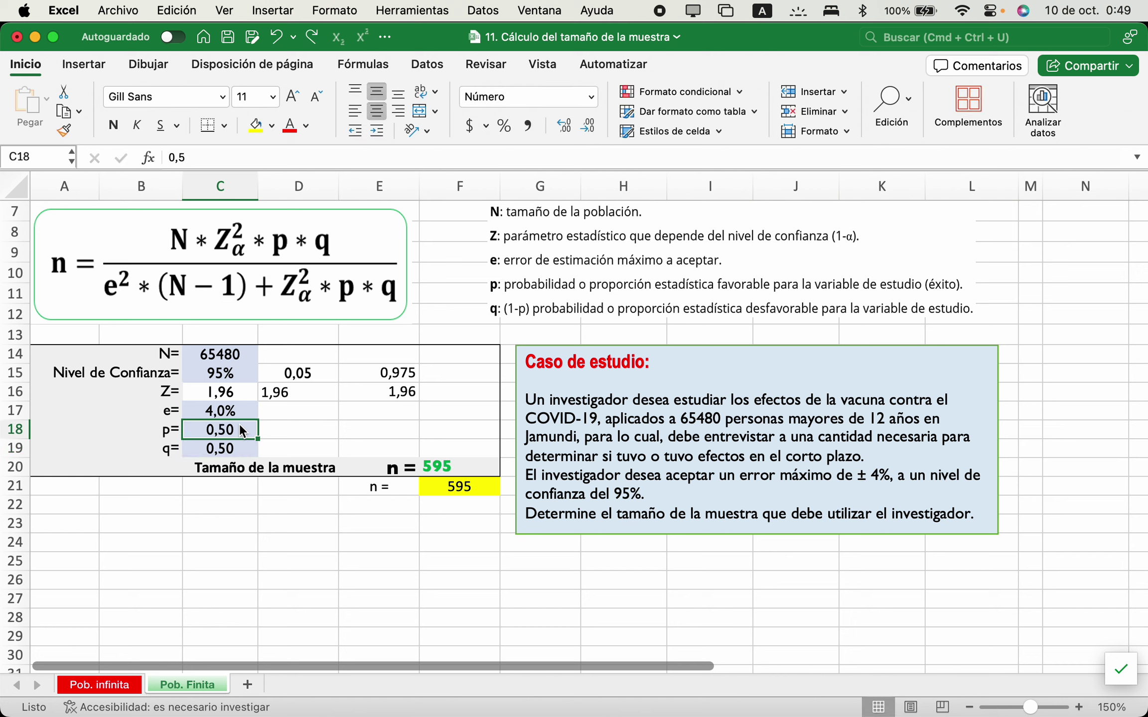